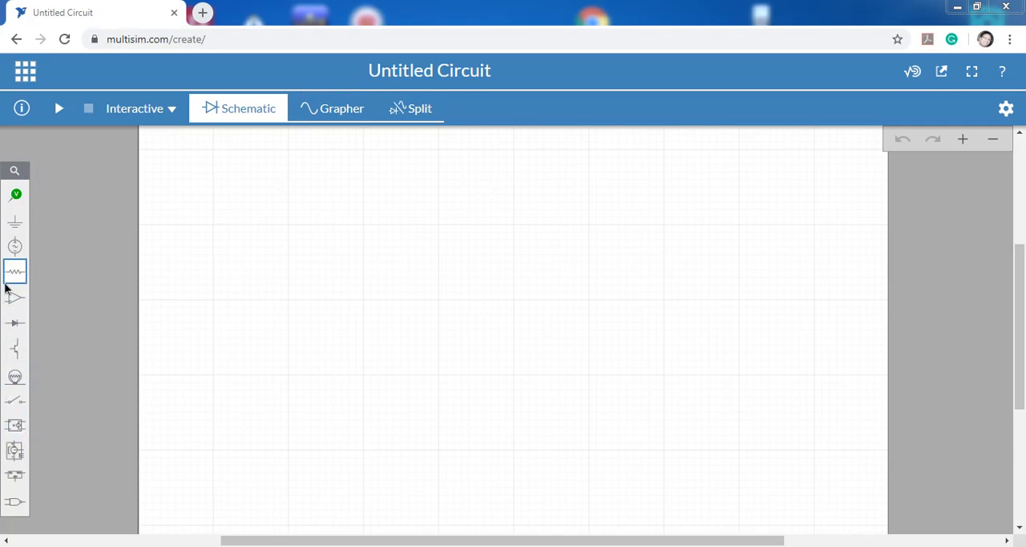
Look through the component categories, including annotation, connectors, passive parts, sources, diodes, transistors, indicators and switches.
left_click(16, 196)
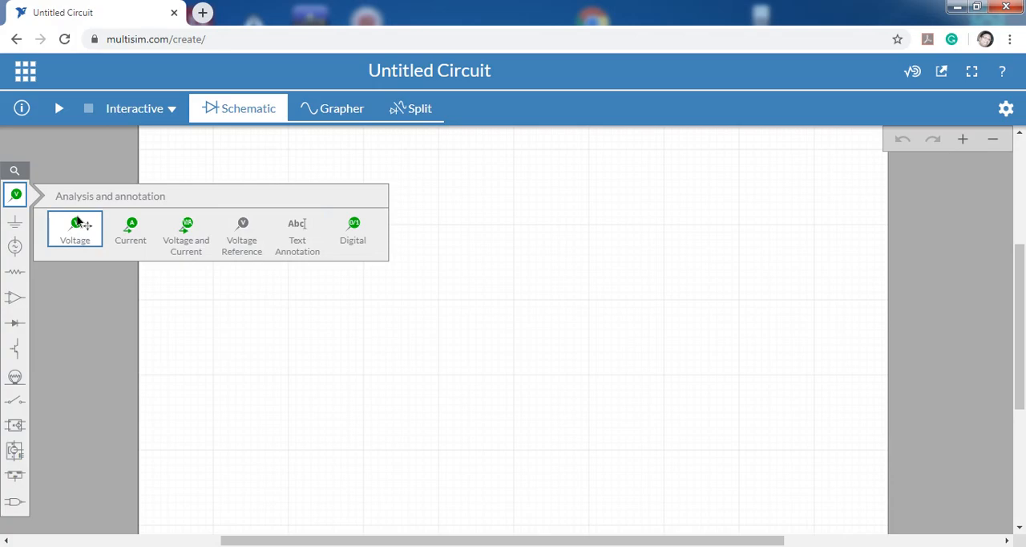
left_click(24, 225)
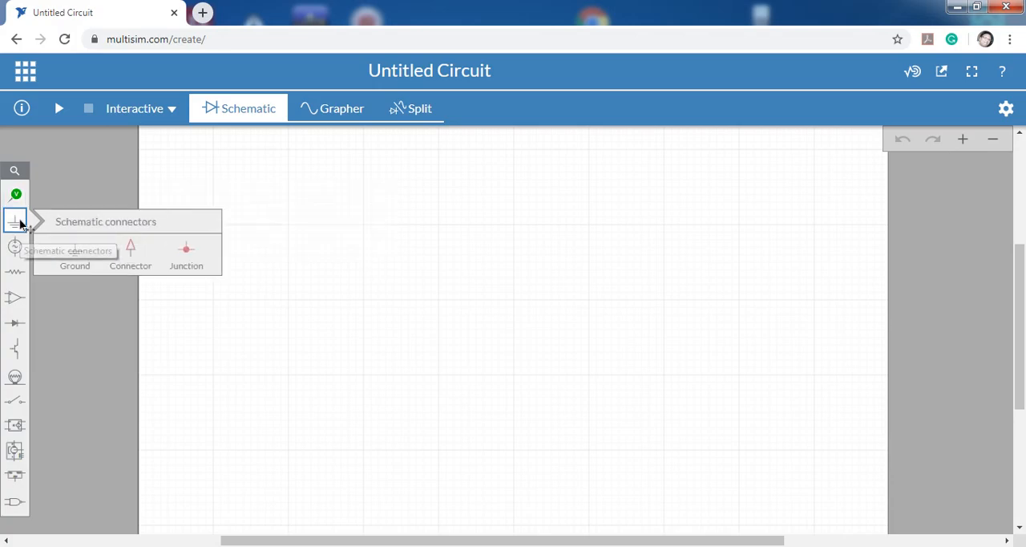
left_click(22, 276)
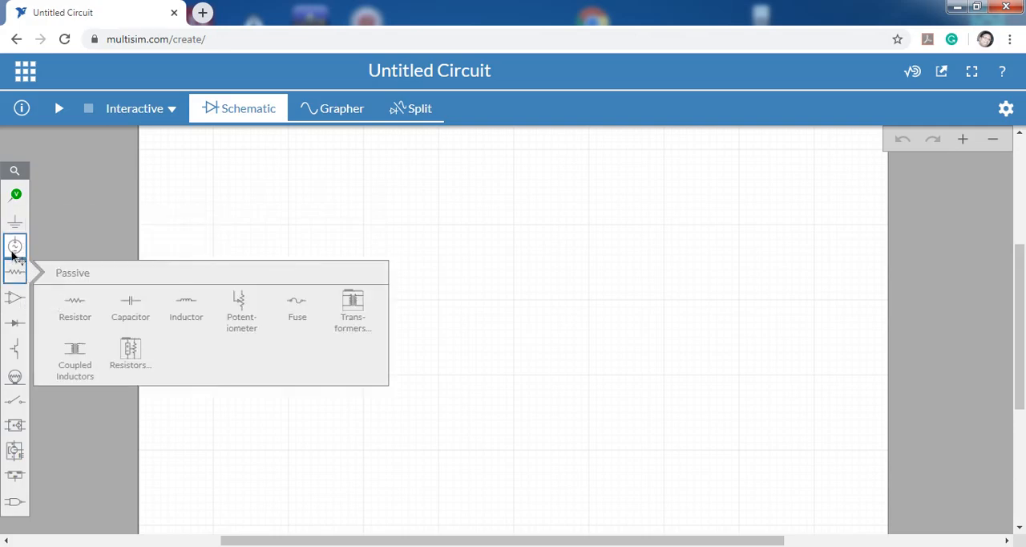
left_click(17, 246)
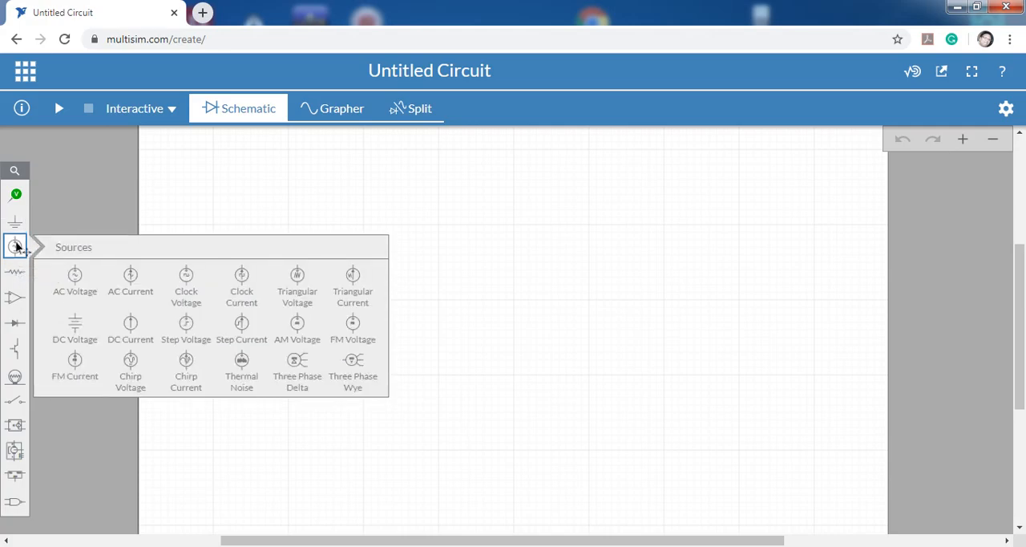
left_click(17, 322)
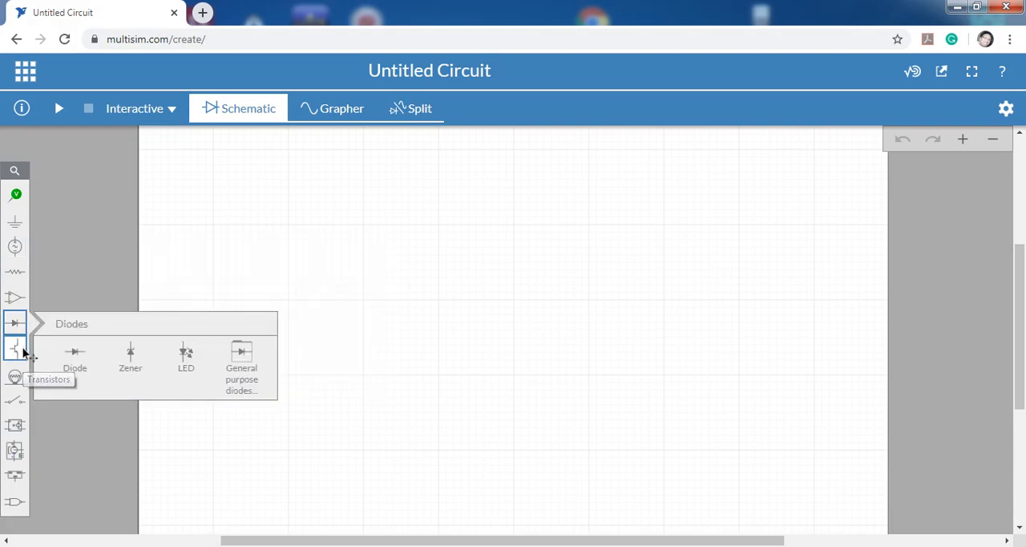
left_click(22, 349)
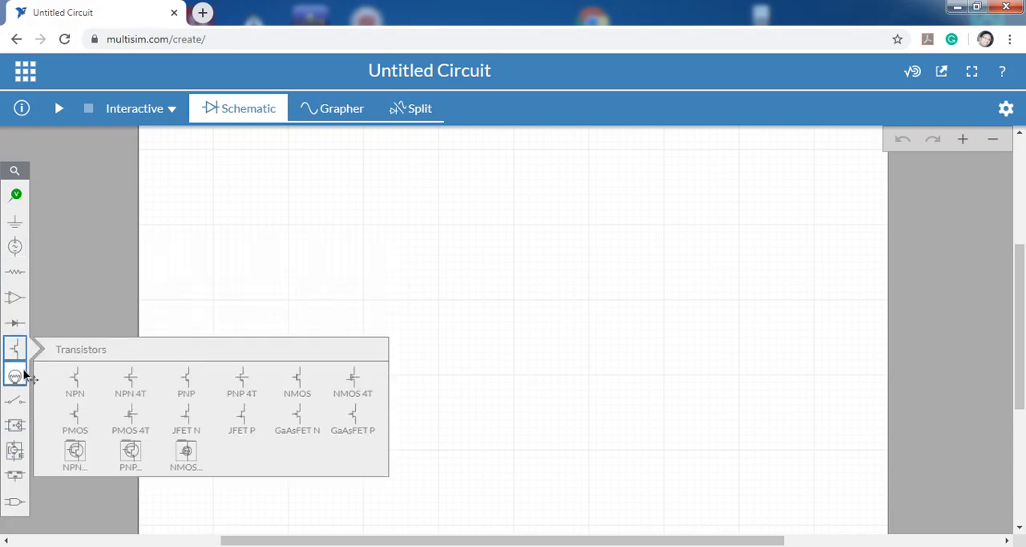
left_click(16, 374)
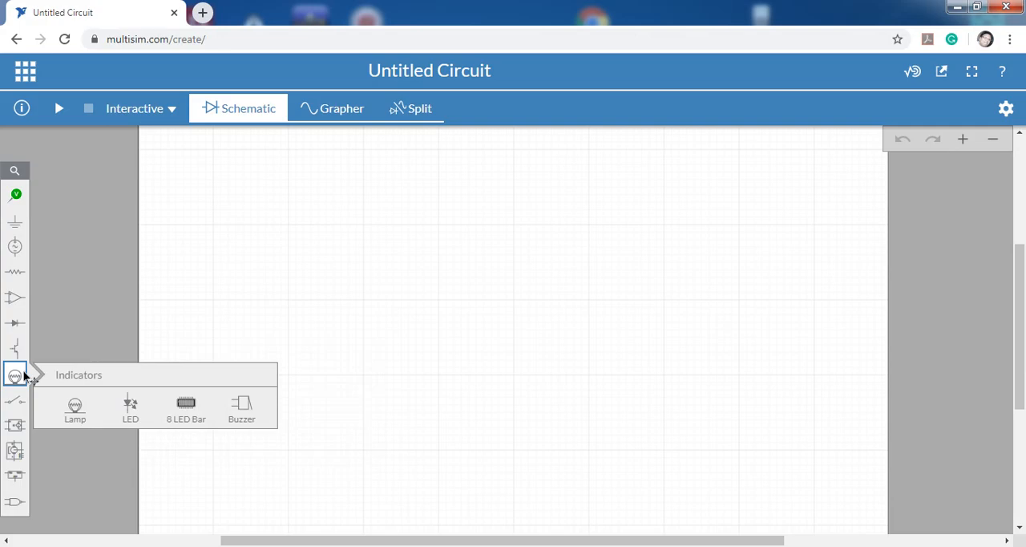
left_click(17, 401)
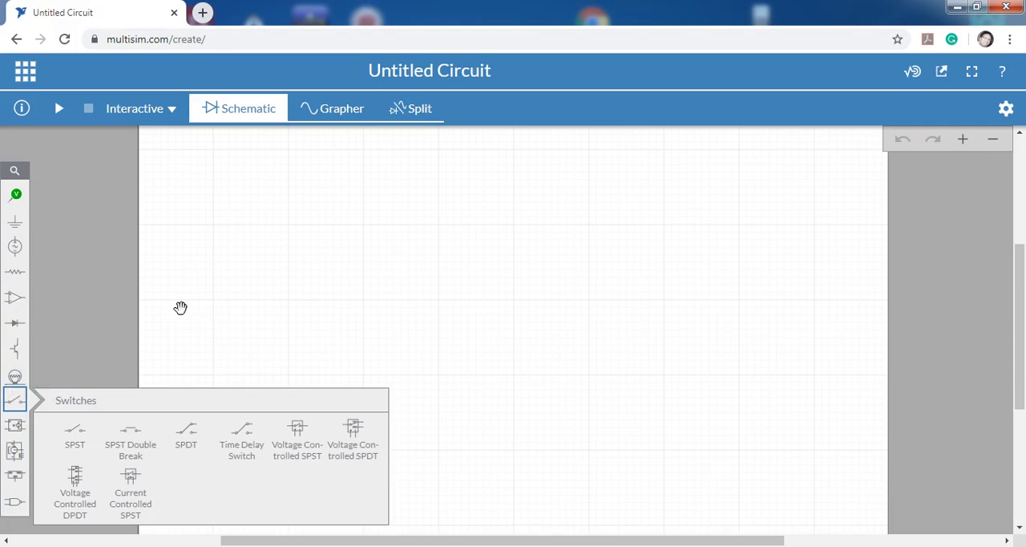
Search the component library for 555 and place the 555 Timer near the middle of the schematic.
left_click(15, 175)
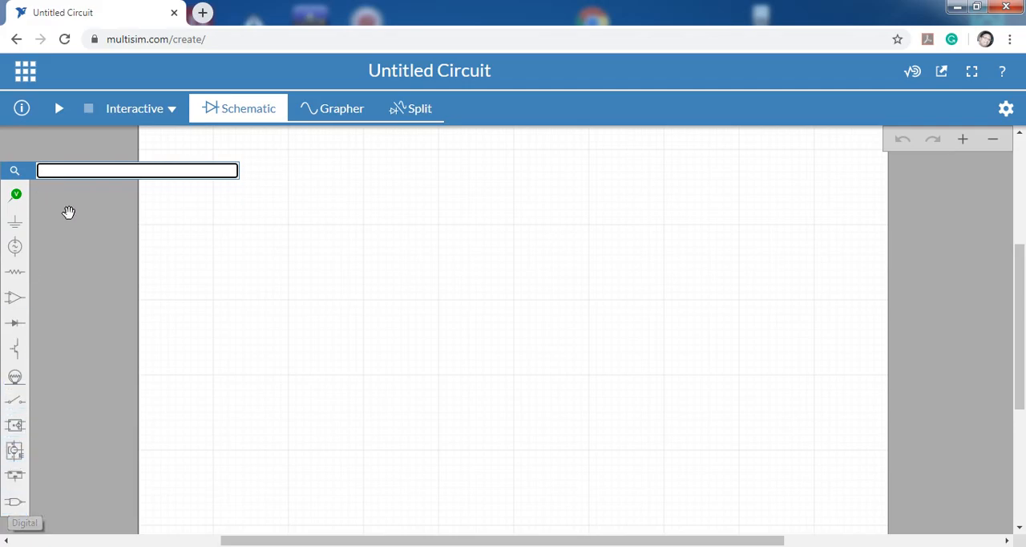
type("555")
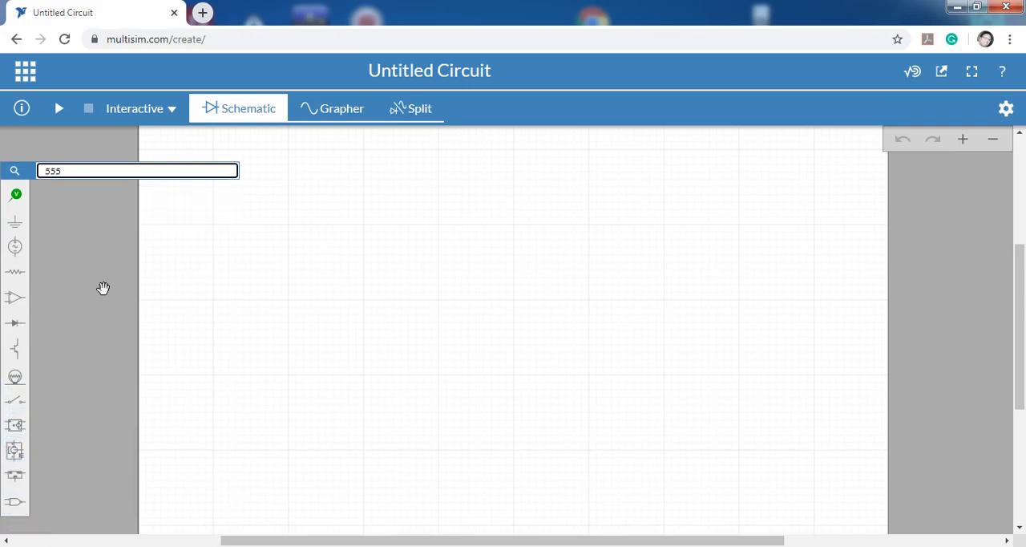
key("Return")
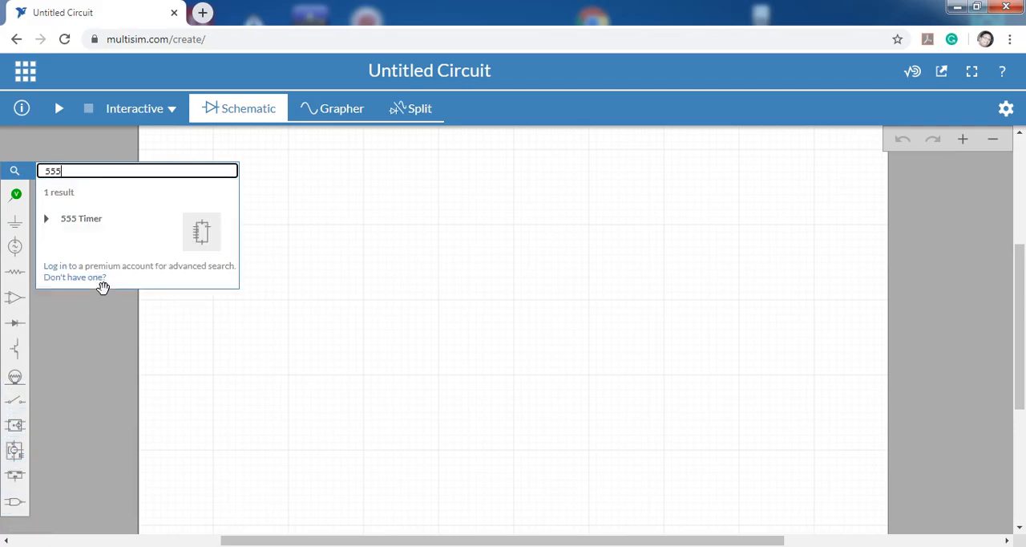
left_click(203, 234)
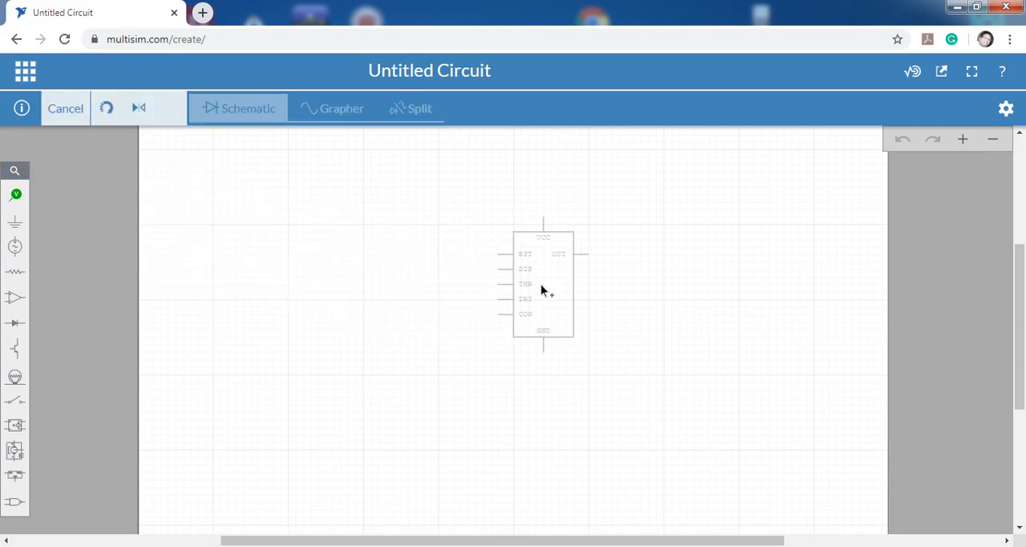
left_click(535, 301)
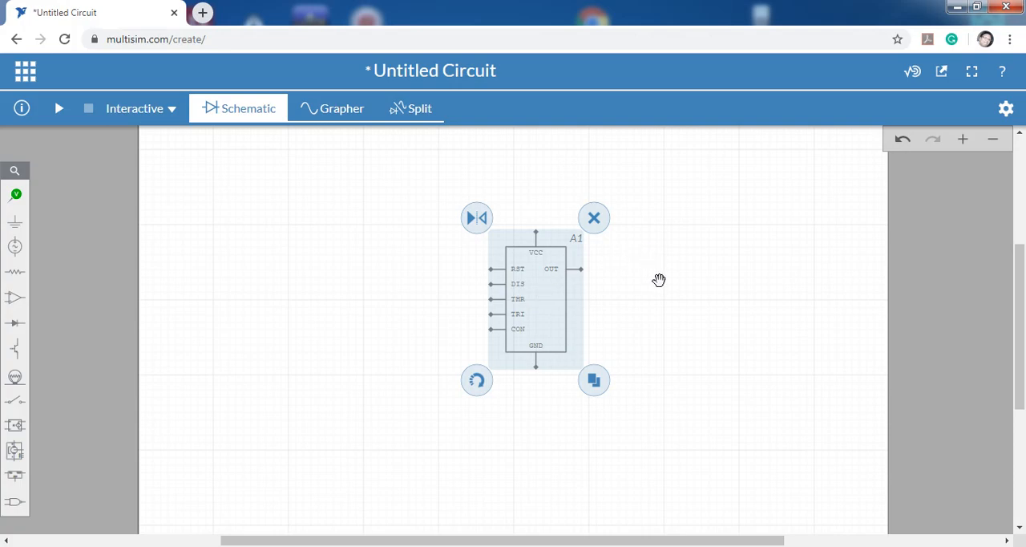
scroll(659, 280, "up", 3)
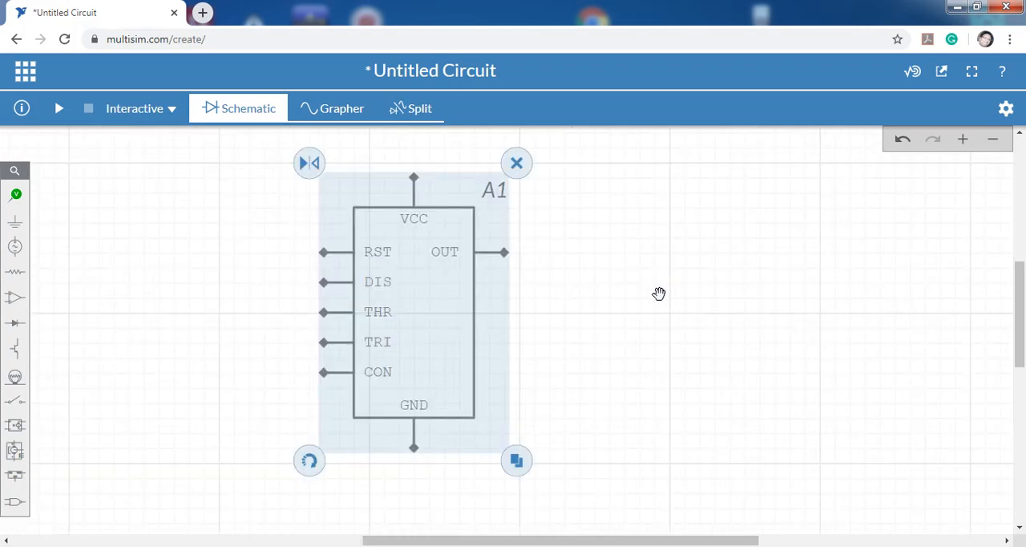
left_click_drag(612, 291, 689, 315)
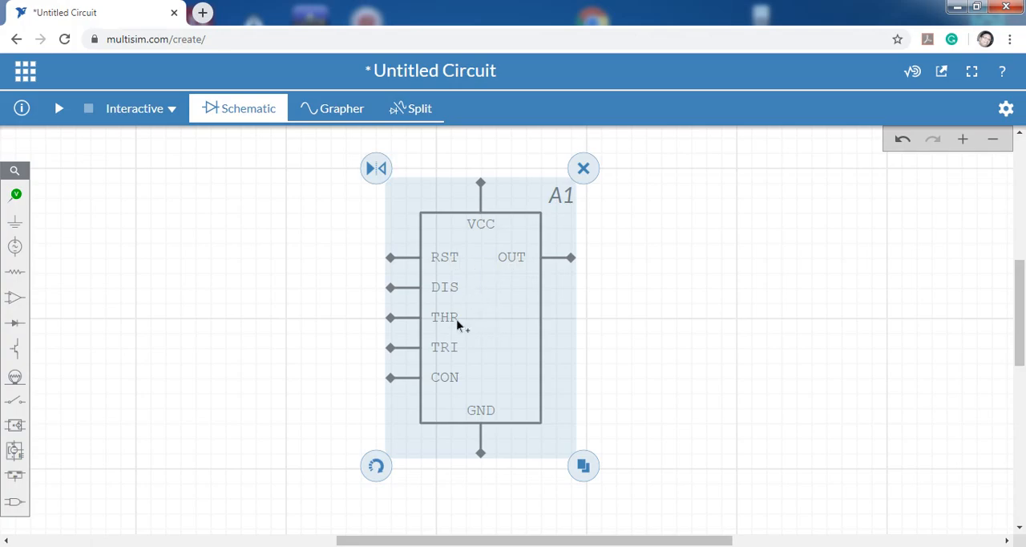
left_click(726, 336)
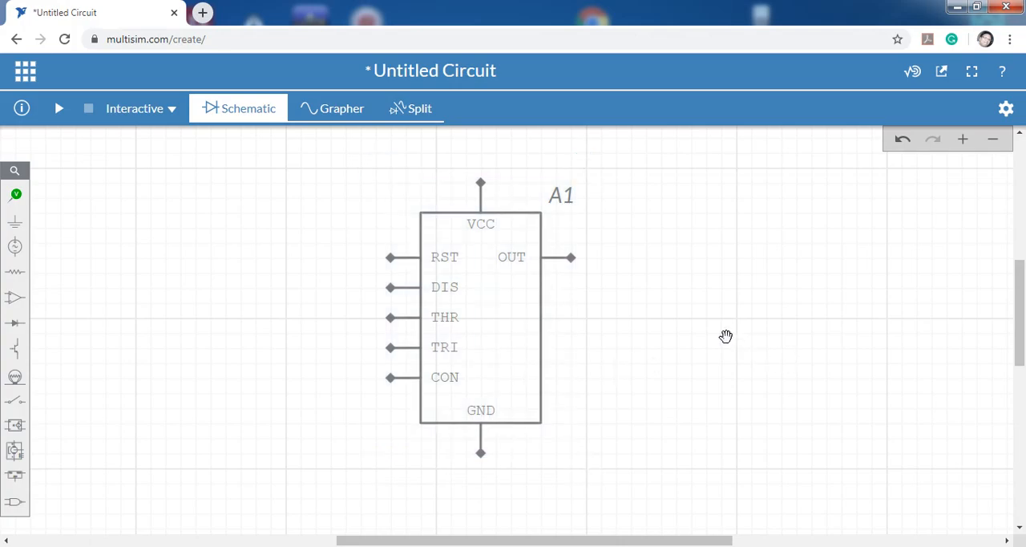
Place a DC Voltage source on the schematic to the right of the 555 timer.
scroll(726, 336, "down", 1)
left_click_drag(760, 350, 676, 353)
scroll(717, 344, "down", 1)
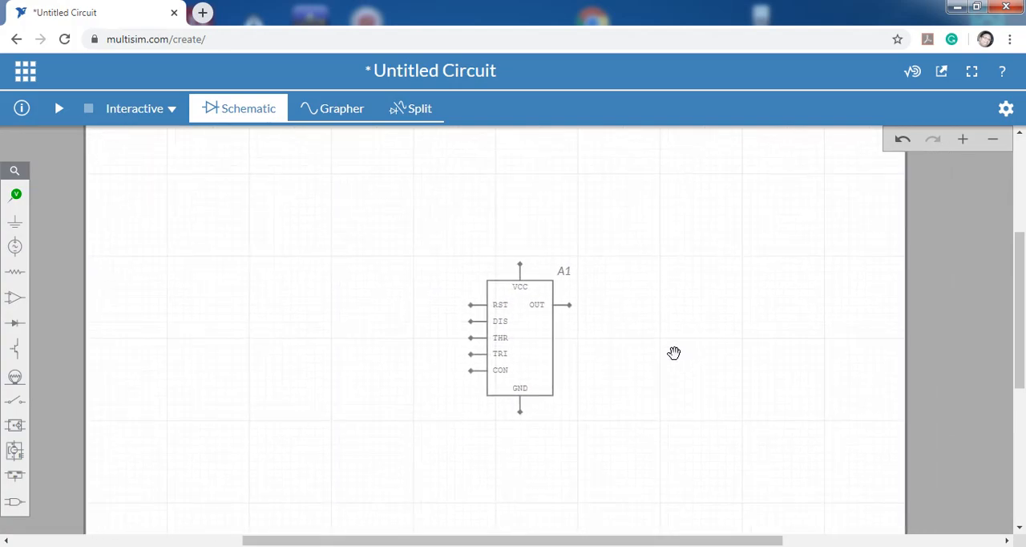
scroll(675, 353, "up", 1)
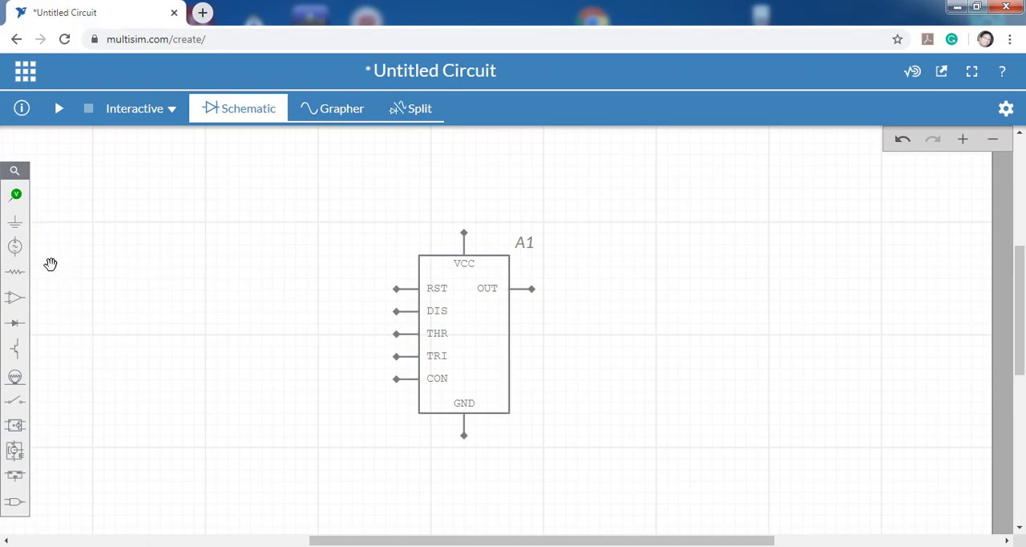
left_click(24, 258)
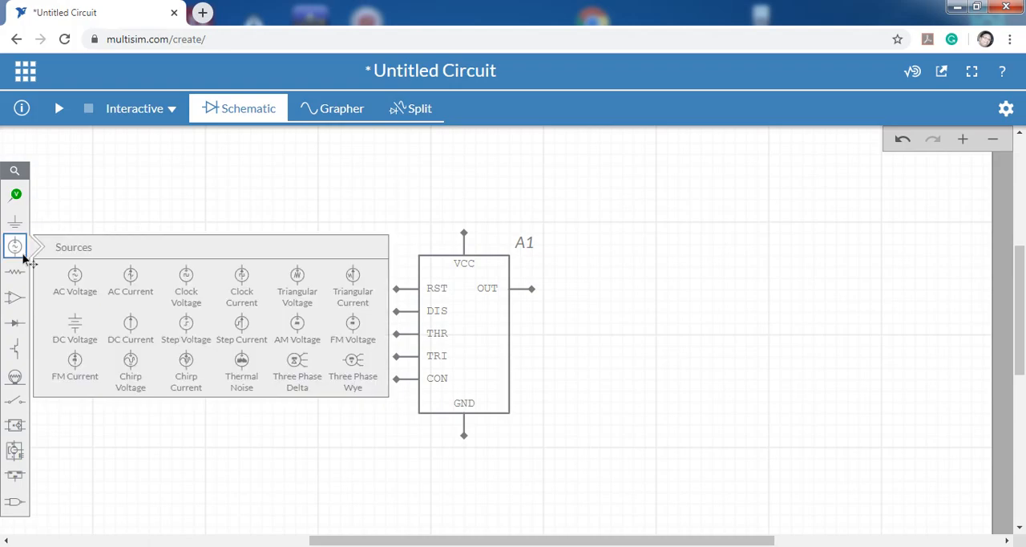
left_click(80, 325)
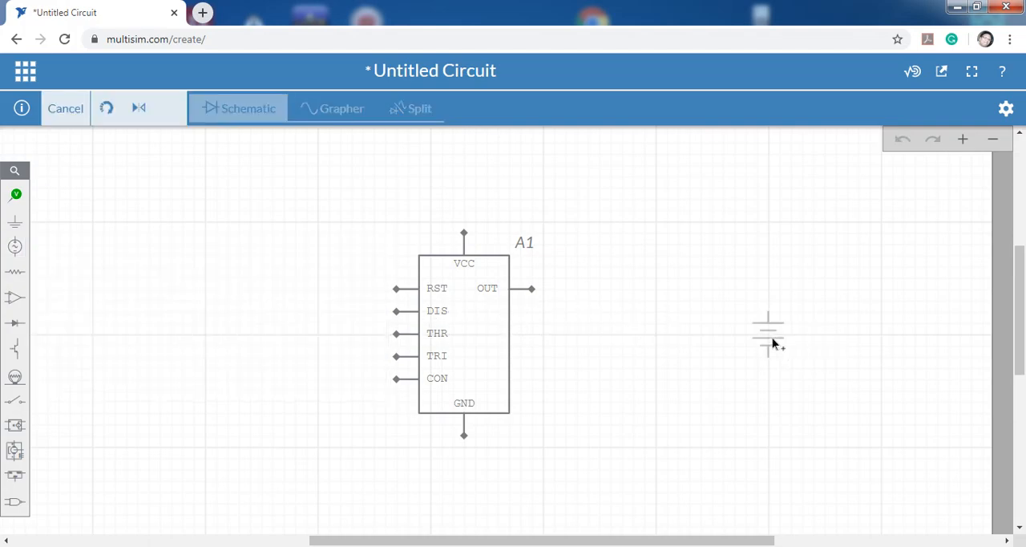
left_click(768, 329)
left_click(656, 340)
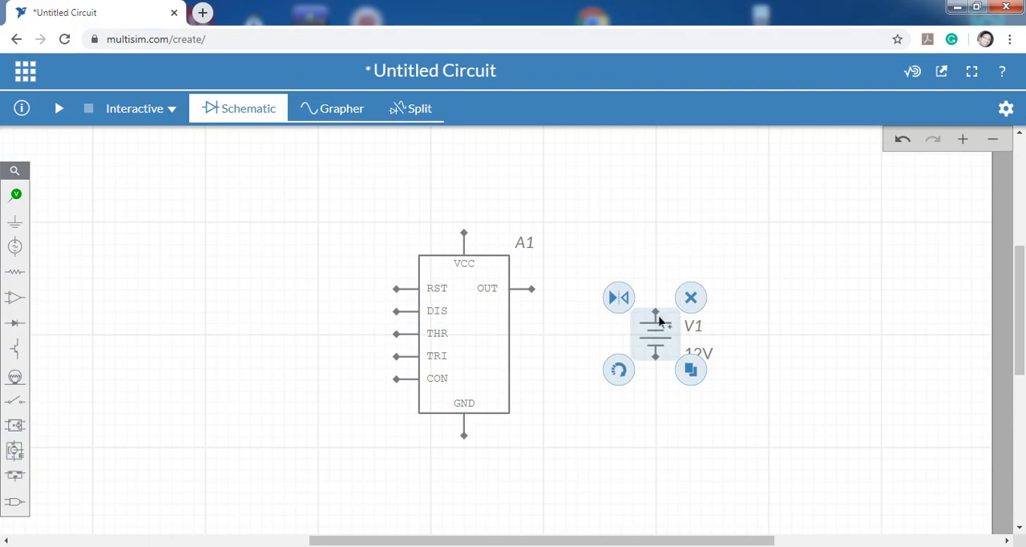
left_click(654, 275)
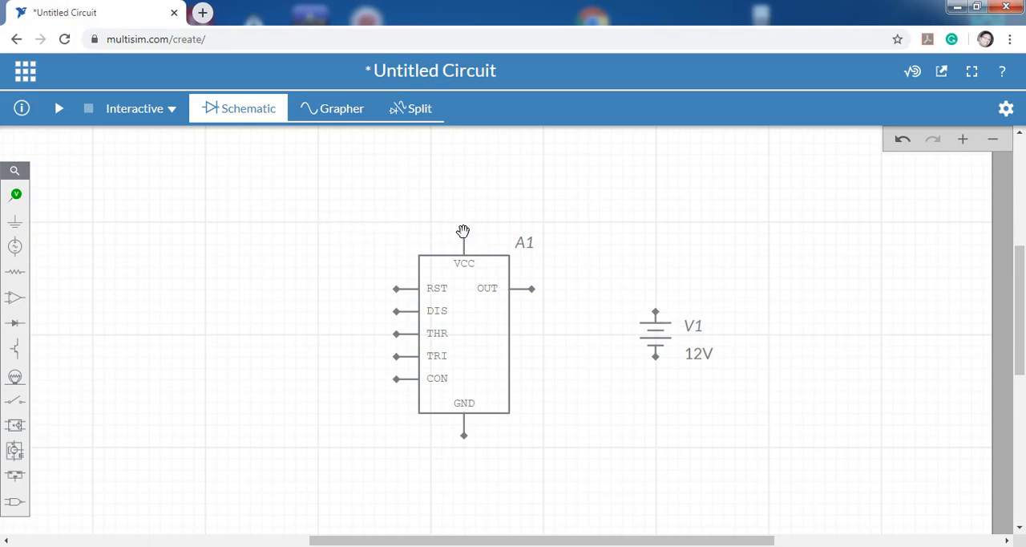
Examine the timer's VCC pin, the DC source's voltage setting and the source's editing controls.
scroll(465, 232, "up", 3)
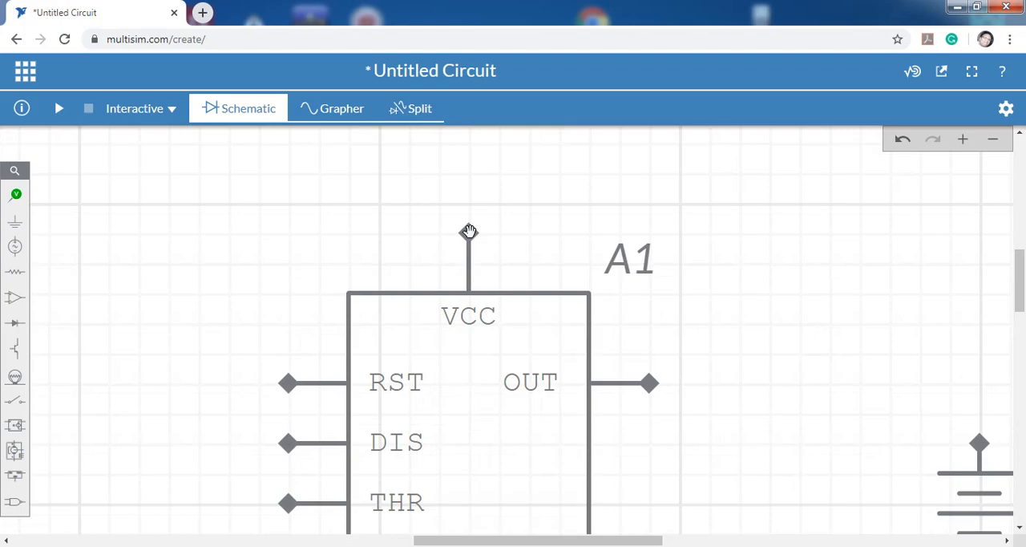
scroll(469, 231, "down", 5)
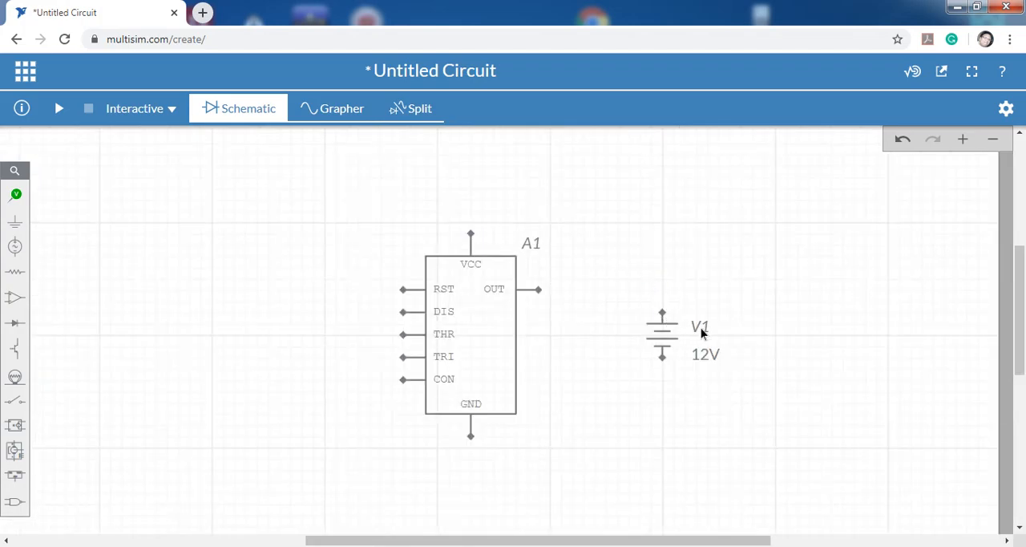
left_click(696, 358)
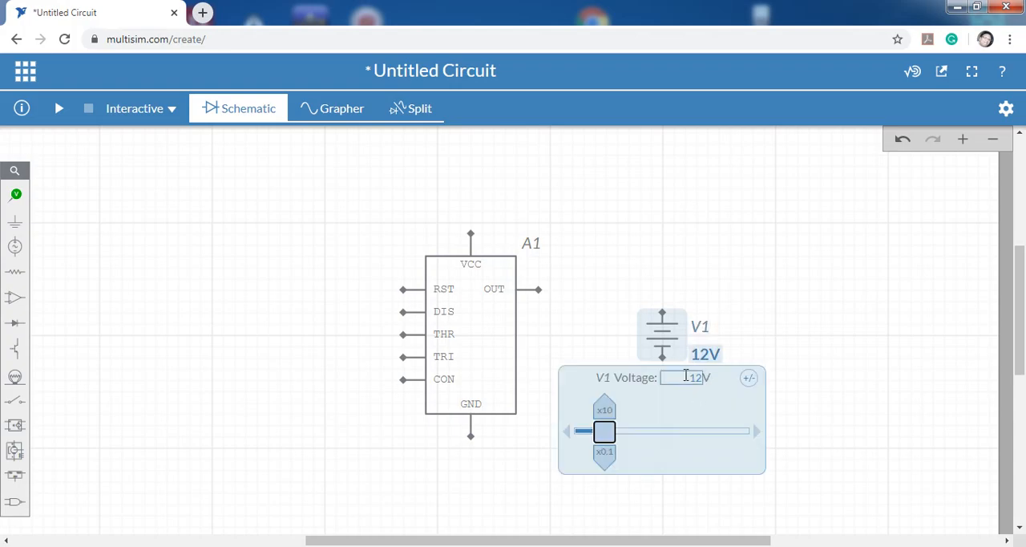
left_click(850, 331)
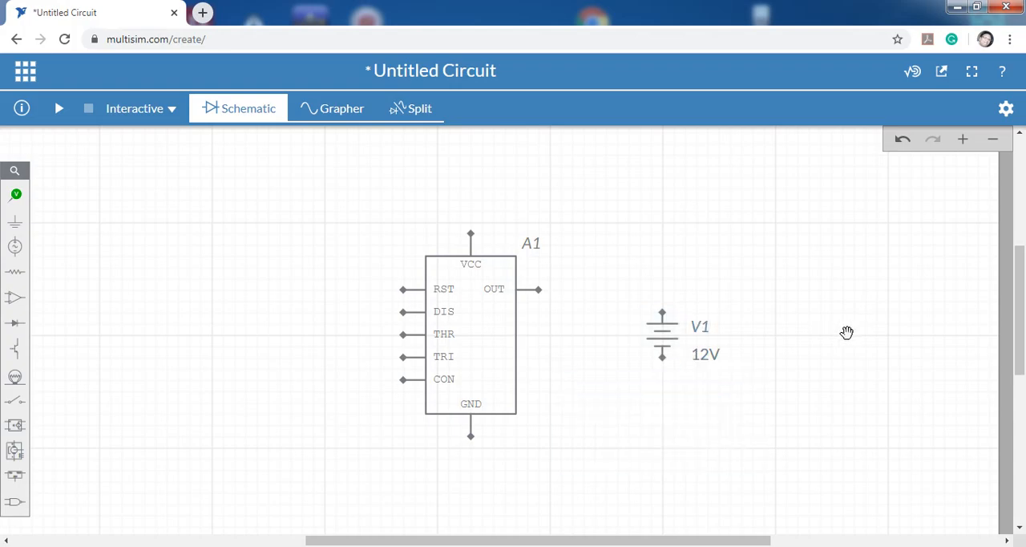
left_click(670, 334)
left_click(781, 334)
left_click(705, 359)
left_click(796, 344)
left_click(666, 342)
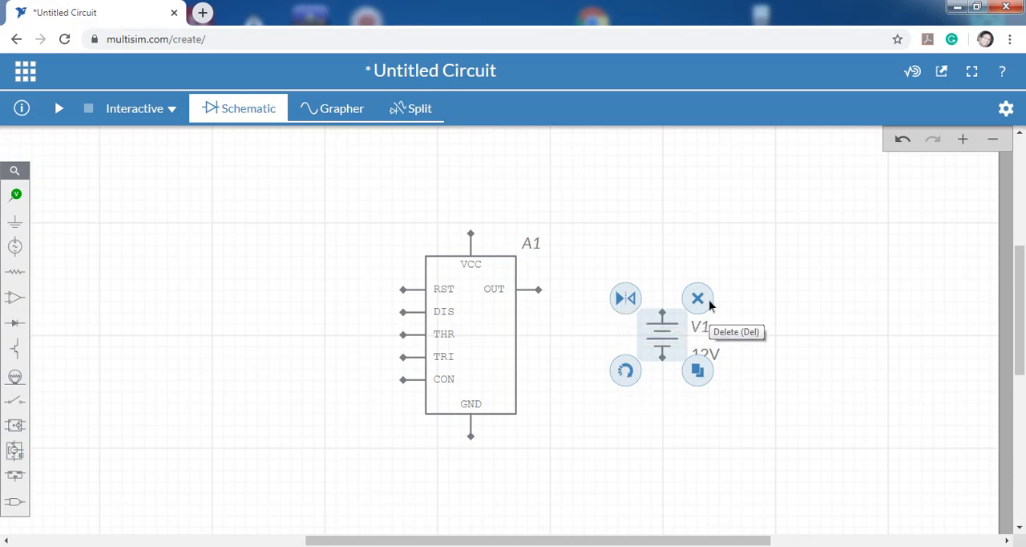
left_click(780, 361)
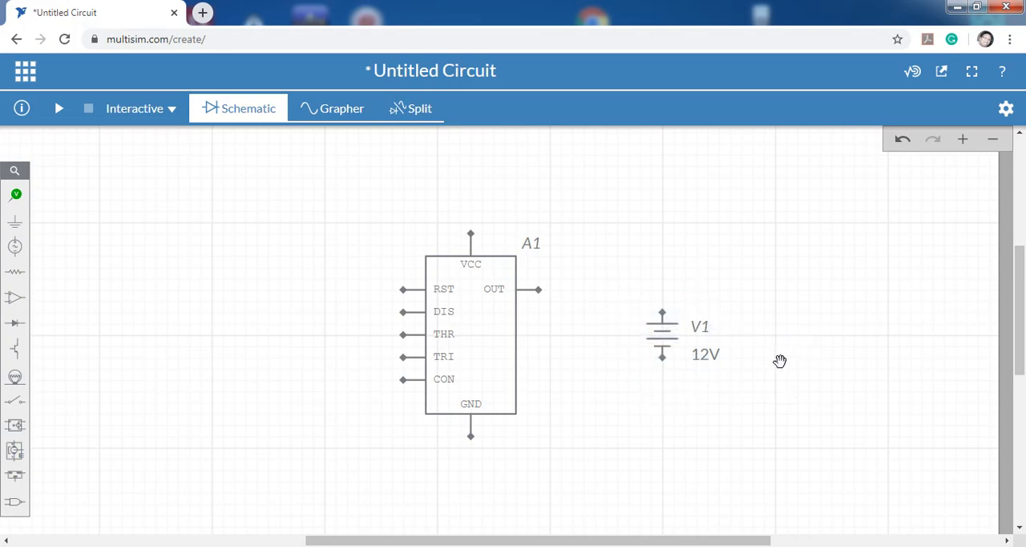
Set the DC source's voltage to 5 V.
left_click(713, 357)
double_click(702, 379)
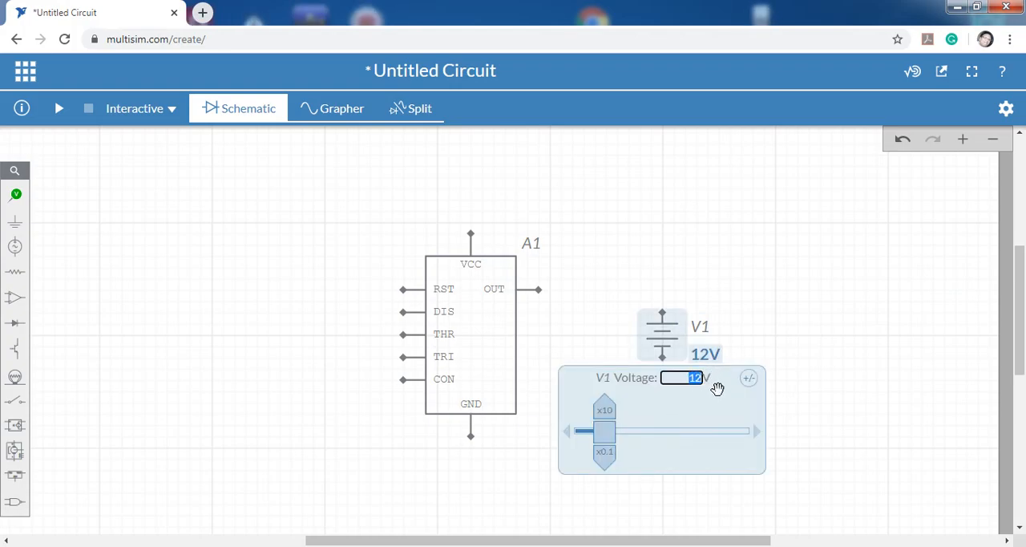
type("5")
left_click(840, 371)
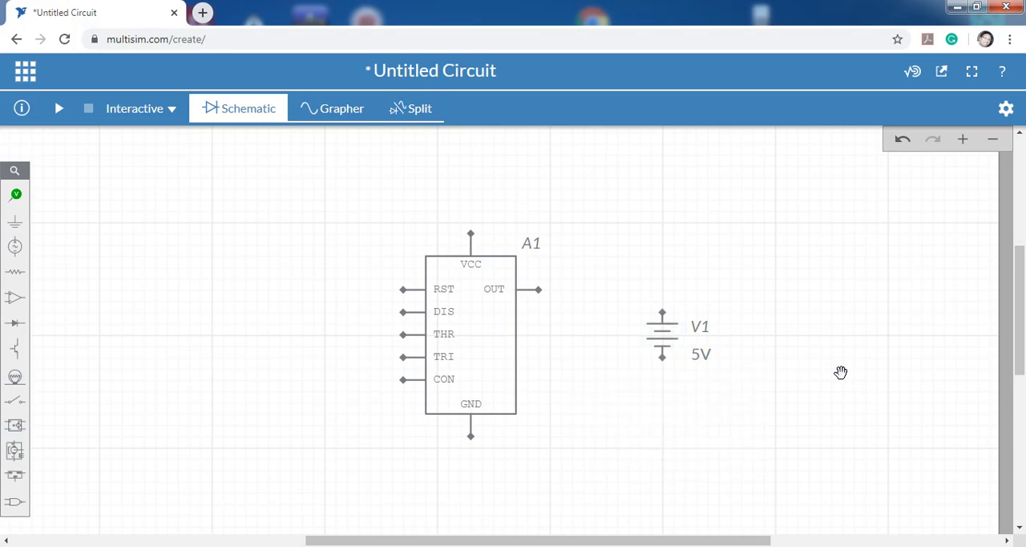
left_click(703, 362)
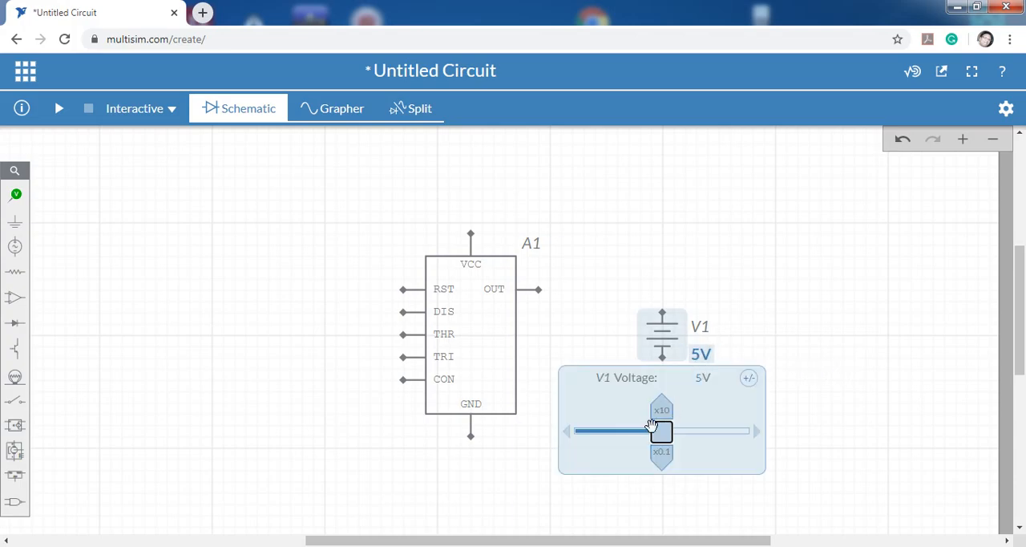
left_click(853, 372)
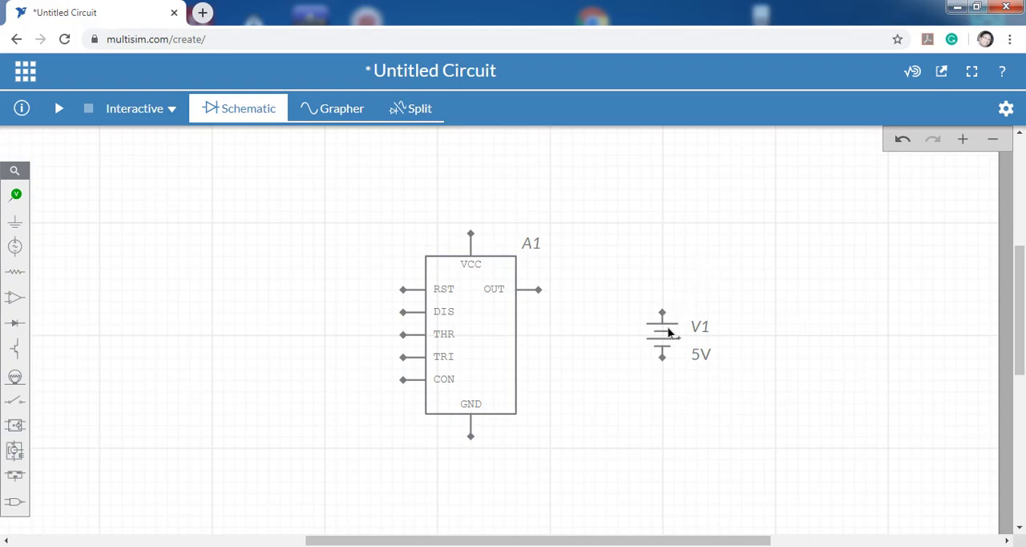
scroll(655, 337, "up", 5)
left_click(709, 455)
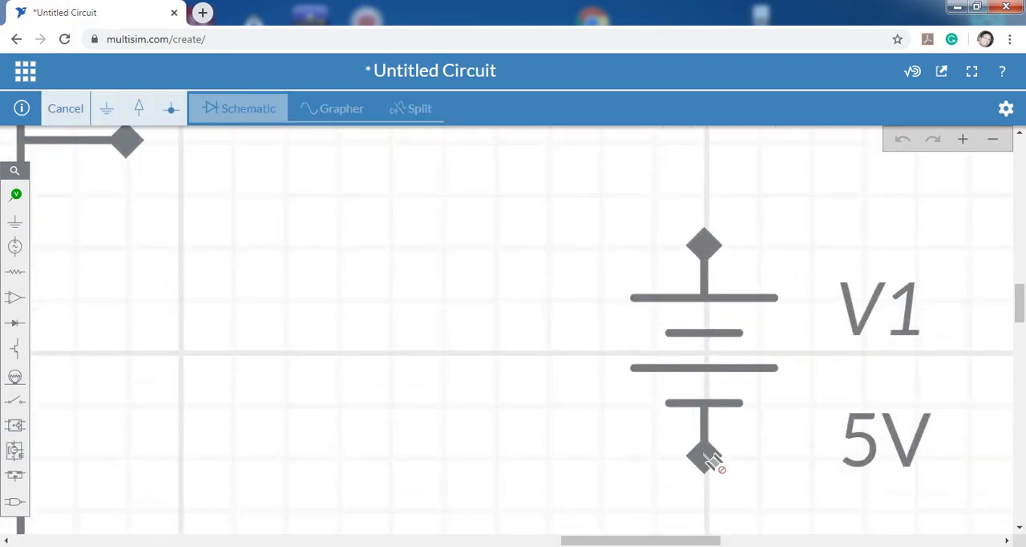
scroll(447, 401, "down", 5)
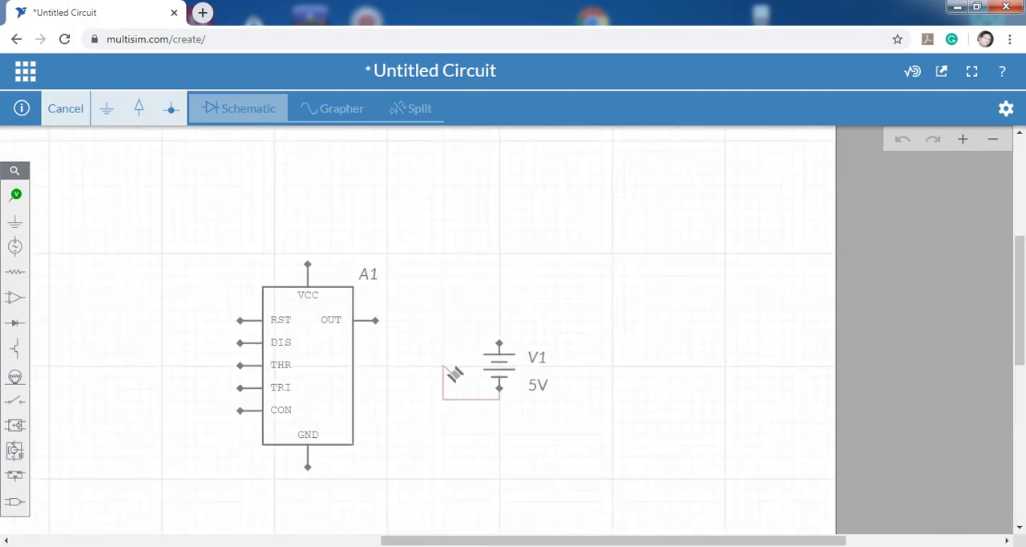
key("Escape")
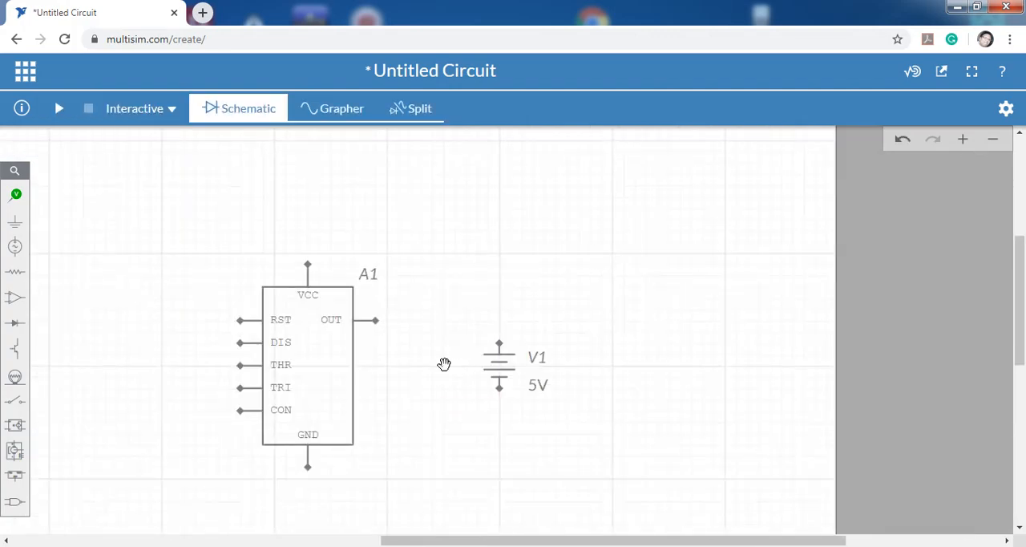
Wire the DC source's positive terminal to the 555 timer's VCC pin, routing the wire above the timer.
left_click(500, 344)
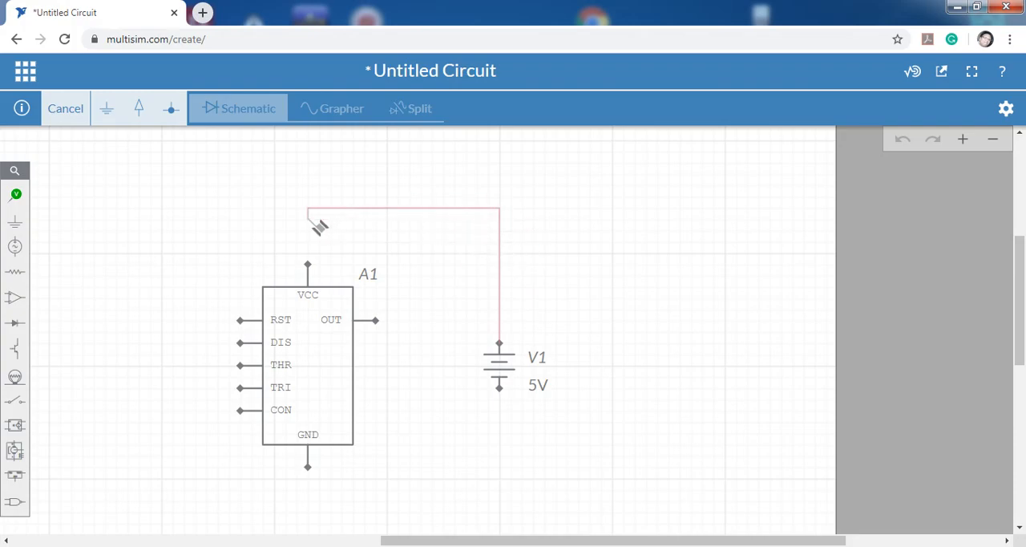
left_click(309, 208)
left_click(308, 265)
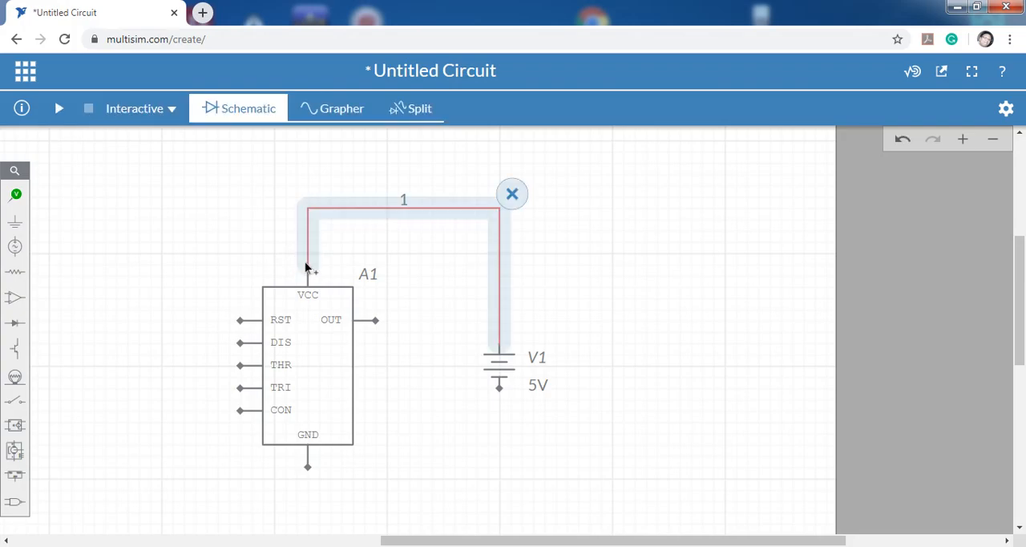
left_click(579, 277)
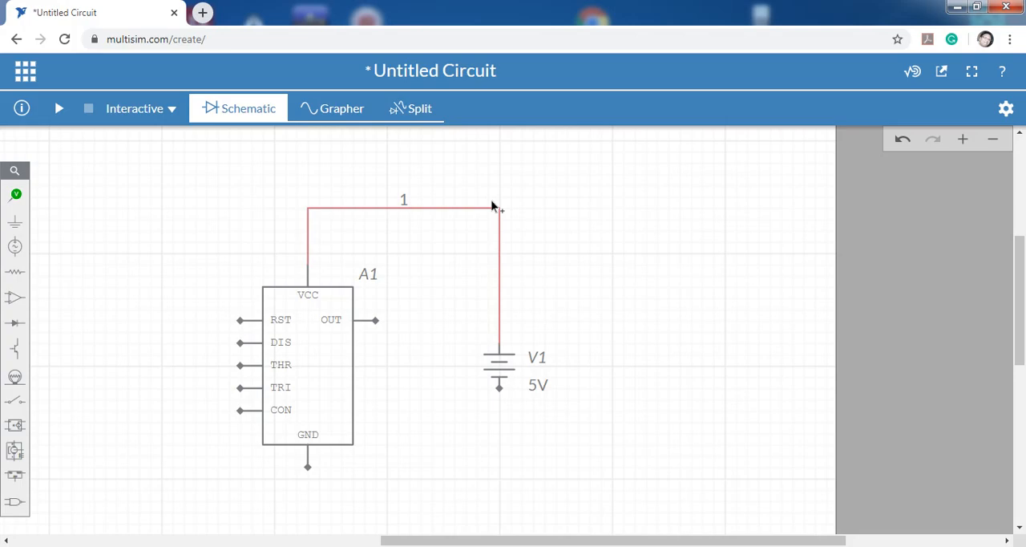
Place a Ground symbol directly below the 555 timer and wire the timer's GND pin to it.
left_click_drag(570, 432, 594, 342)
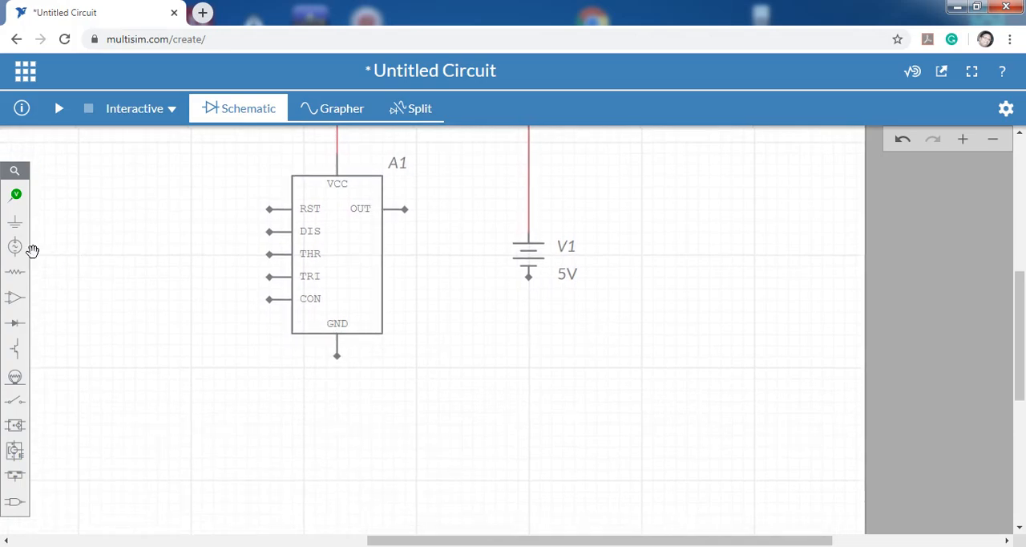
left_click(12, 224)
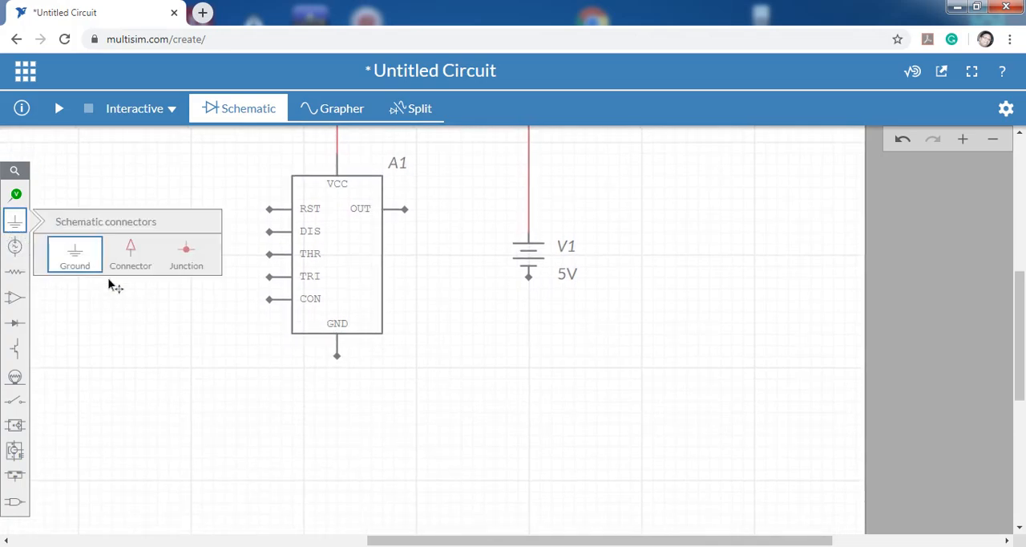
left_click(96, 267)
left_click(336, 423)
left_click(489, 373)
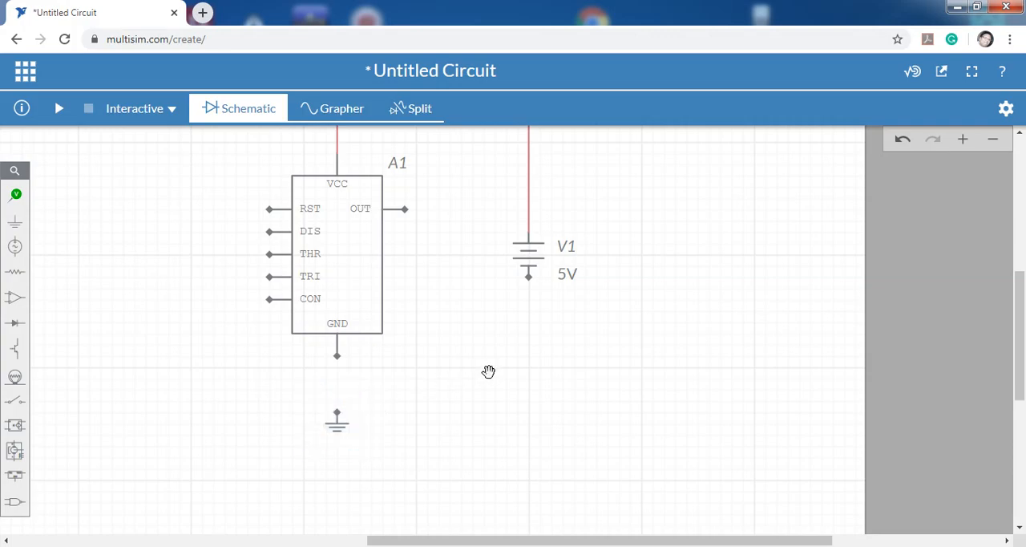
left_click(336, 356)
left_click(338, 414)
left_click(464, 378)
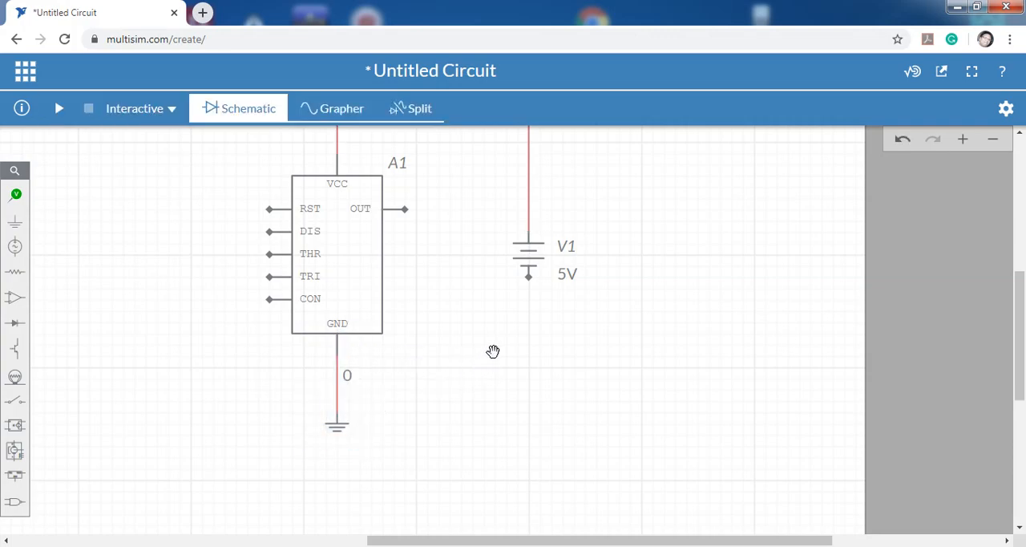
Wire the DC source's negative terminal to the wire between the timer's GND pin and the ground symbol.
left_click(528, 276)
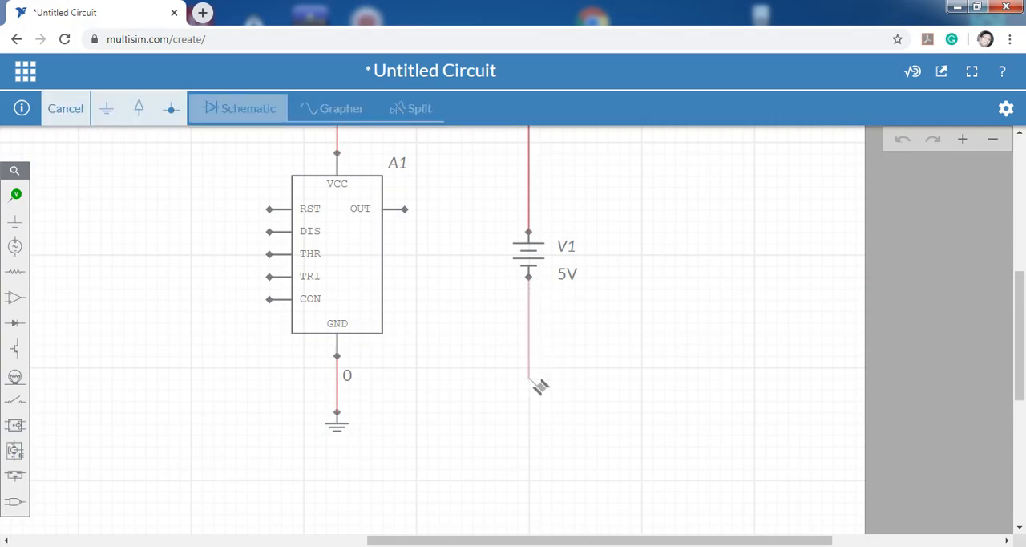
left_click(344, 389)
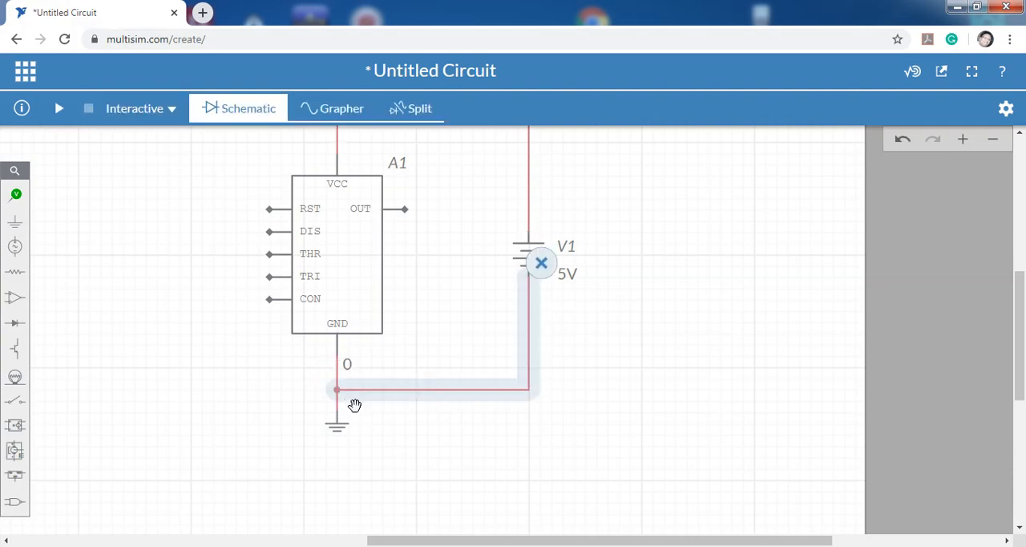
left_click(530, 411)
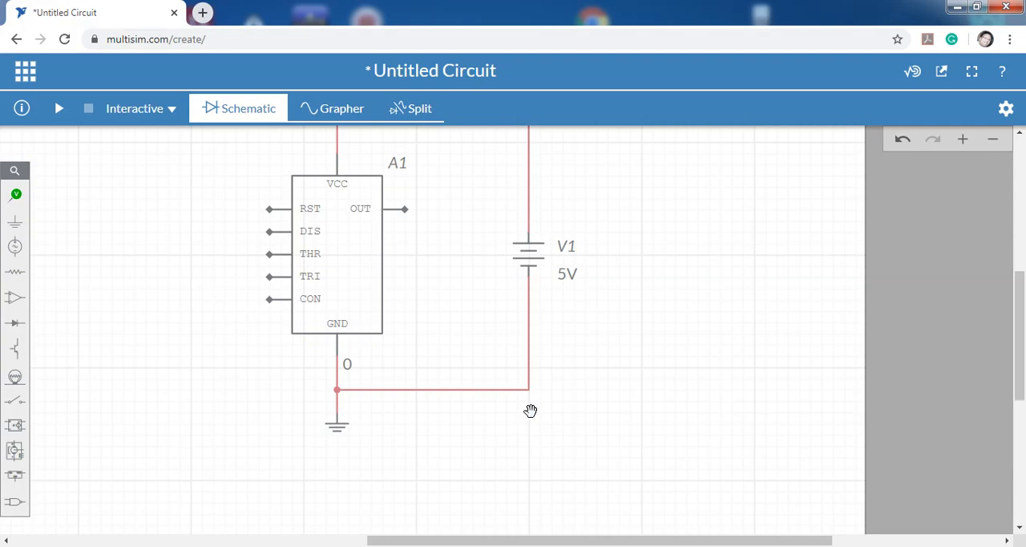
Place an LED, pointing downwards, between the 555 timer and the DC source.
left_click_drag(662, 310, 691, 373)
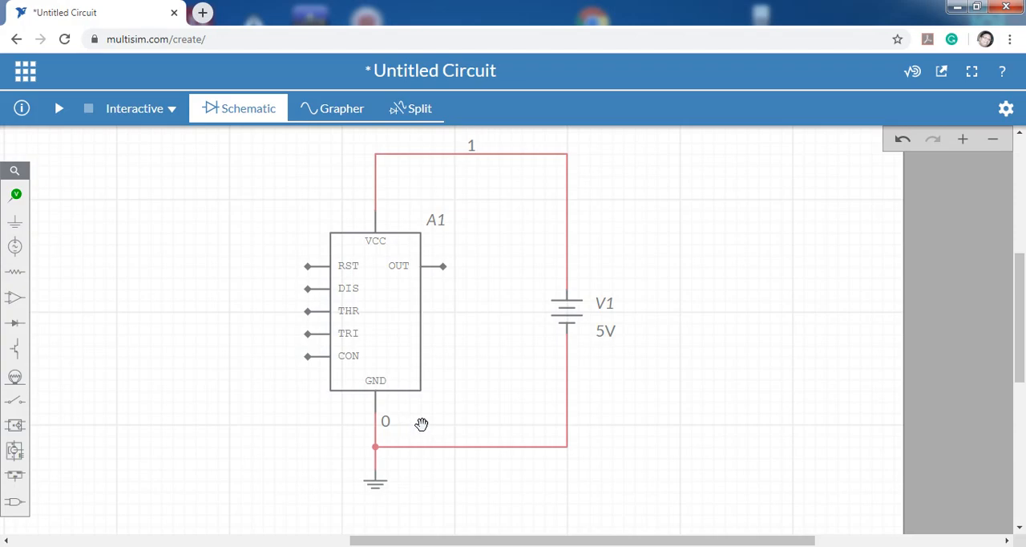
left_click_drag(687, 354, 727, 357)
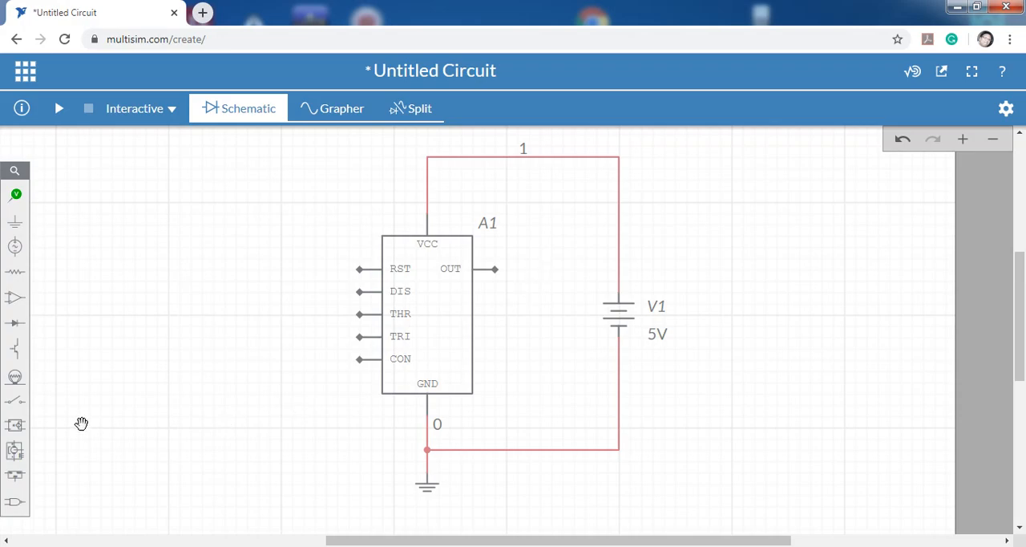
left_click(20, 325)
left_click(188, 357)
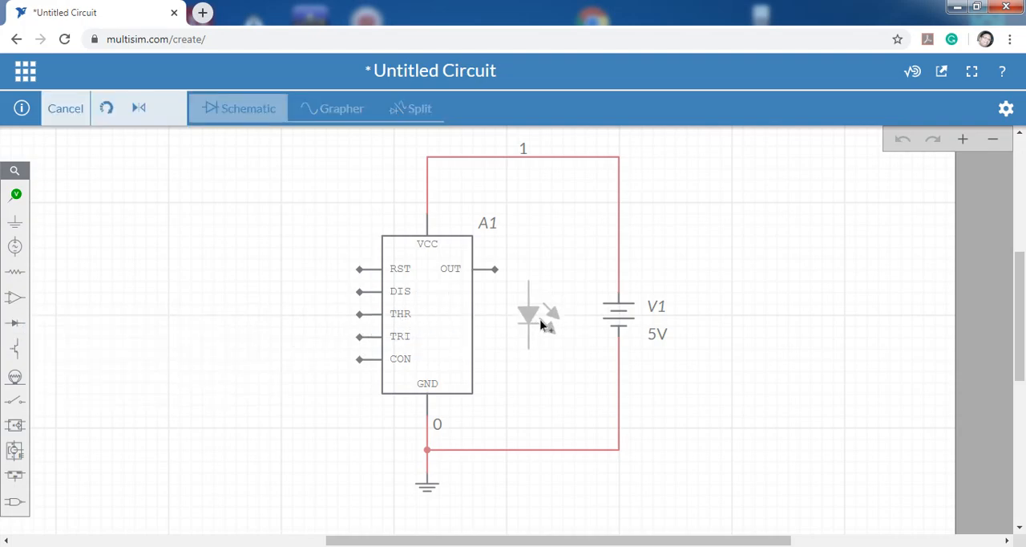
left_click(543, 324)
left_click(671, 277)
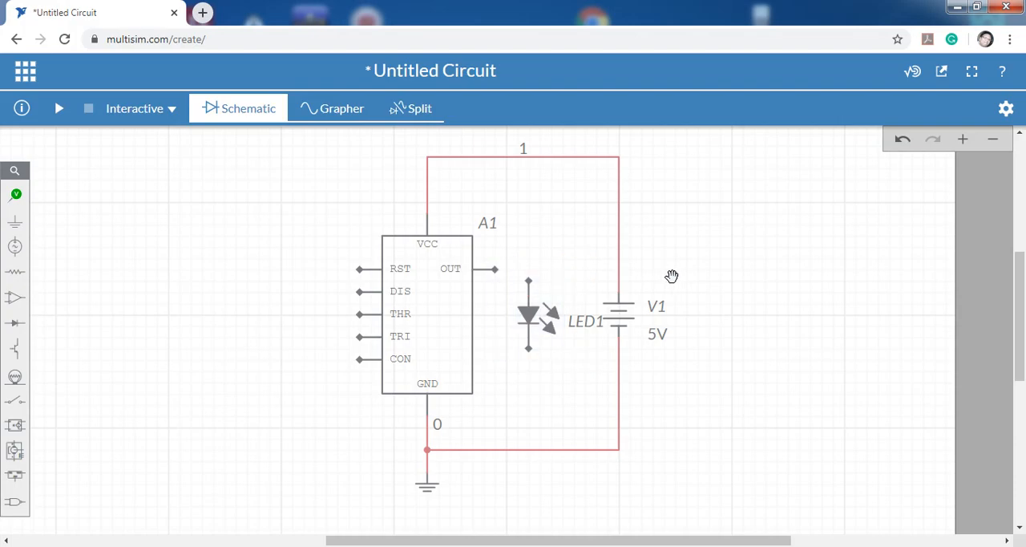
Wire the timer's OUT pin to the LED's anode and the LED's cathode to the ground wire below it.
left_click(499, 279)
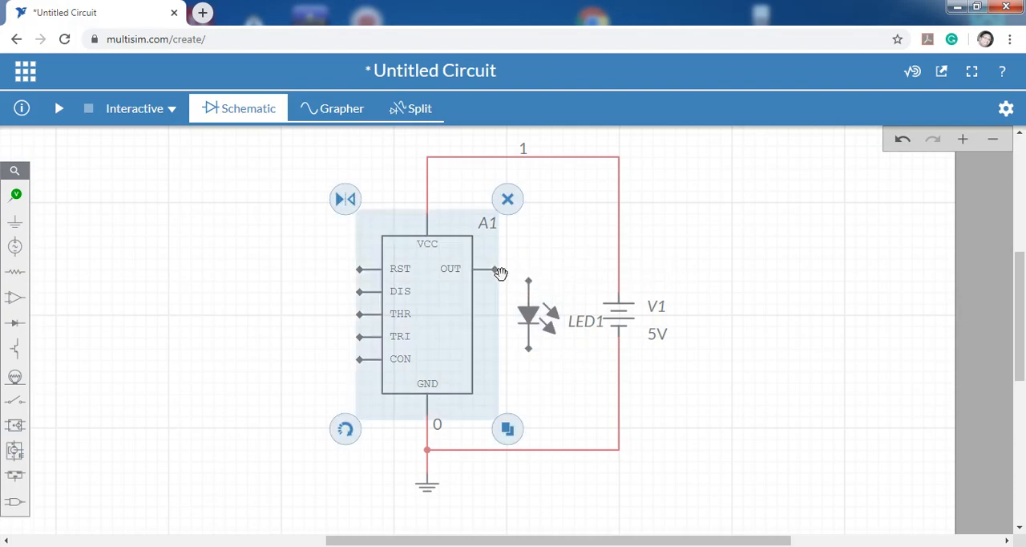
left_click(549, 266)
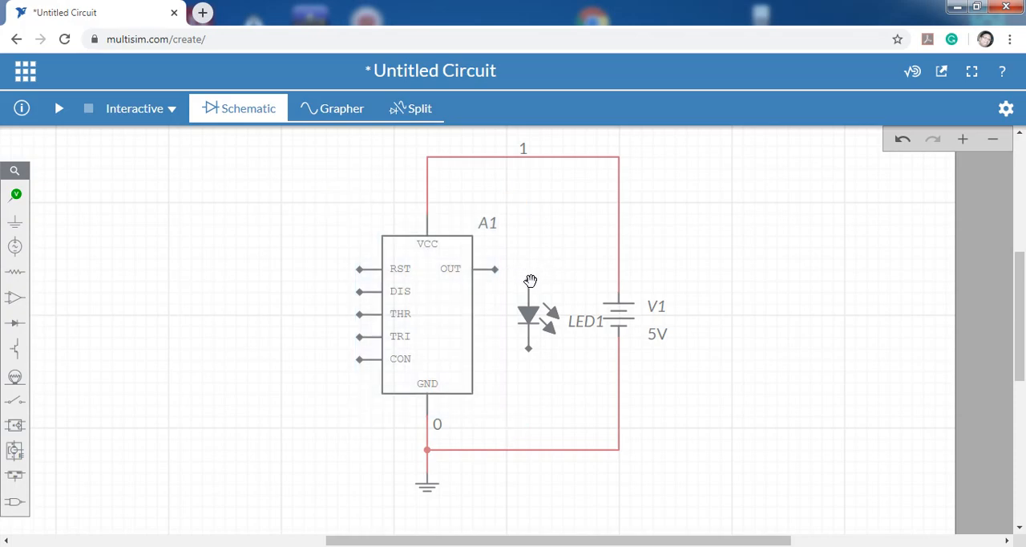
left_click(529, 284)
left_click(496, 269)
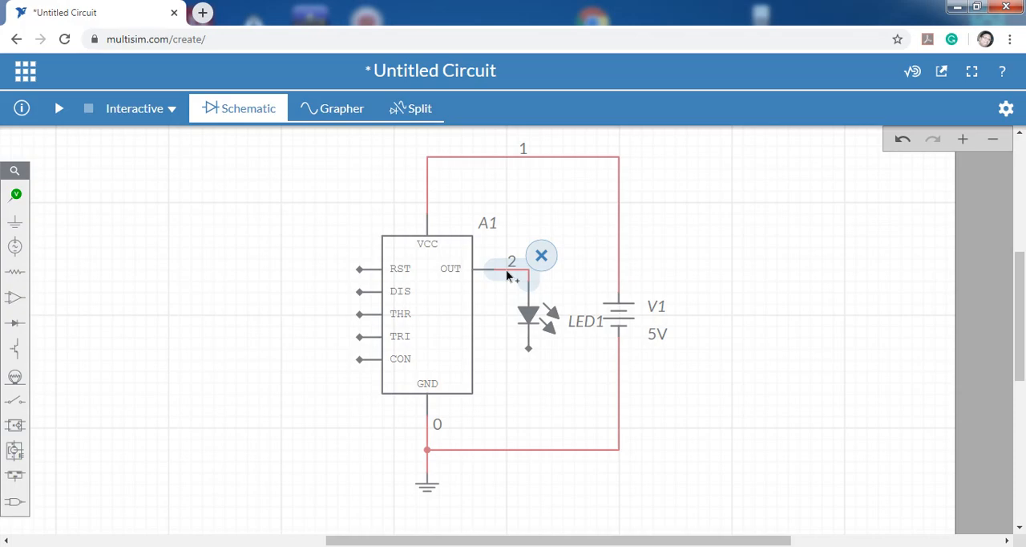
left_click(537, 359)
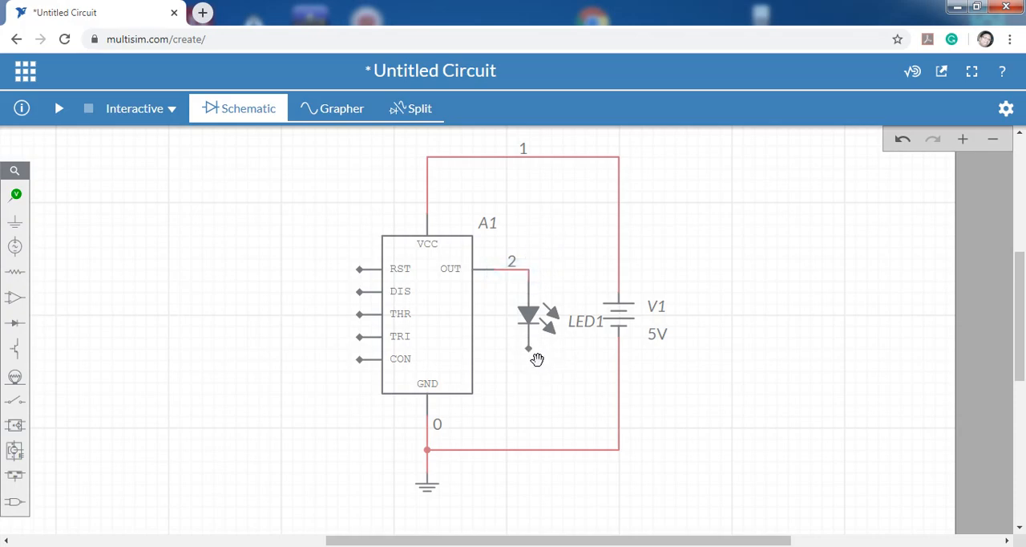
left_click(530, 346)
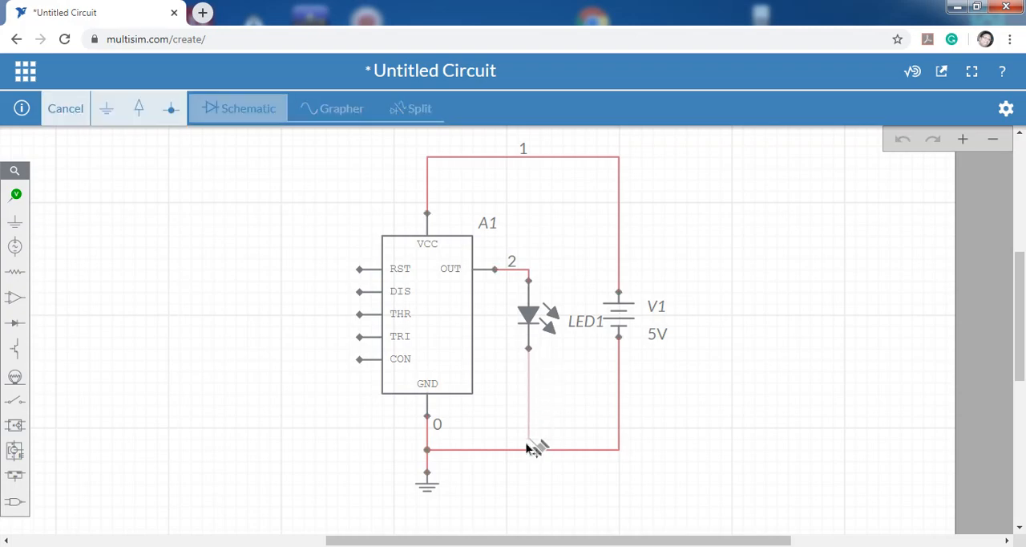
left_click(528, 449)
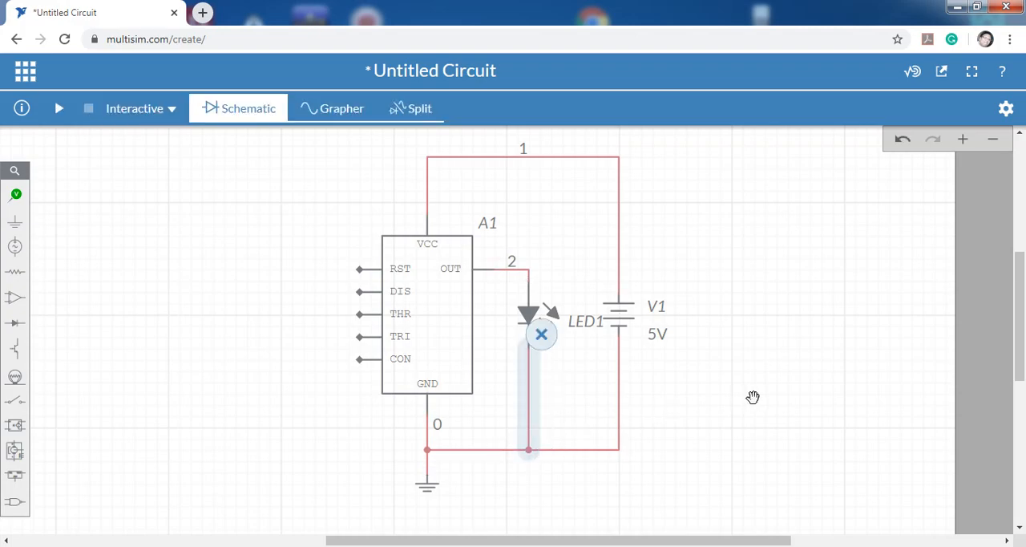
Wire the timer's RST pin to the supply wire at the corner above the VCC pin.
left_click_drag(756, 385, 802, 350)
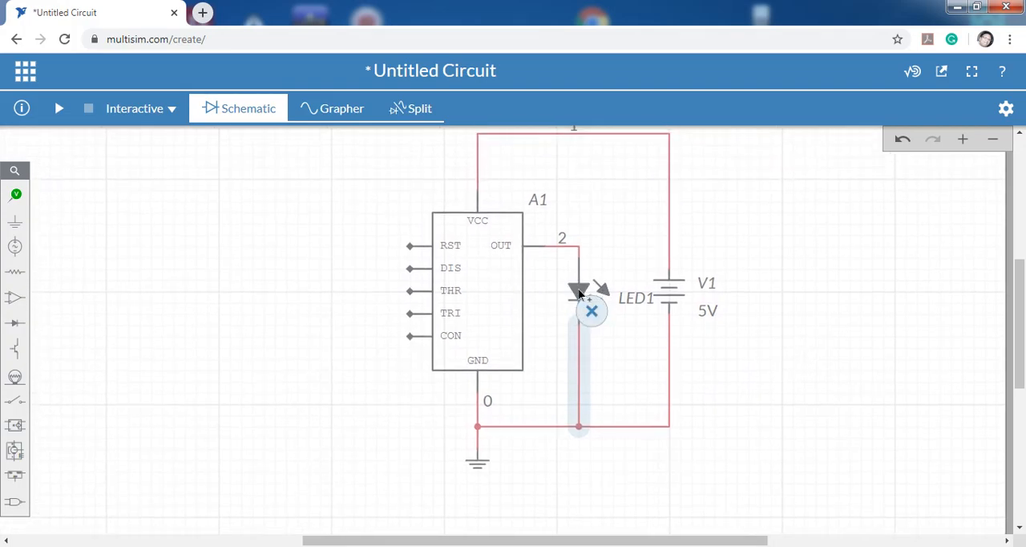
left_click_drag(882, 291, 877, 324)
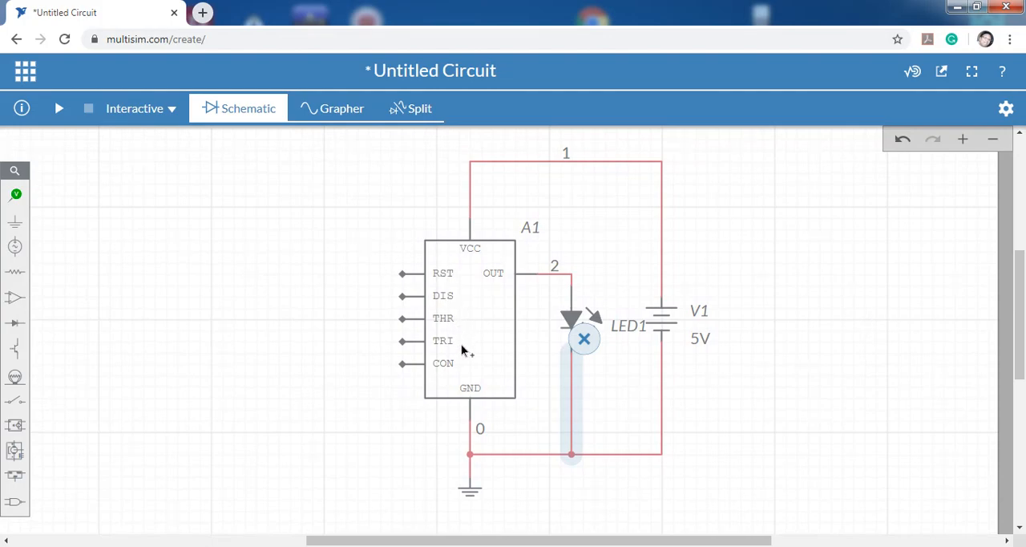
left_click_drag(293, 279, 332, 330)
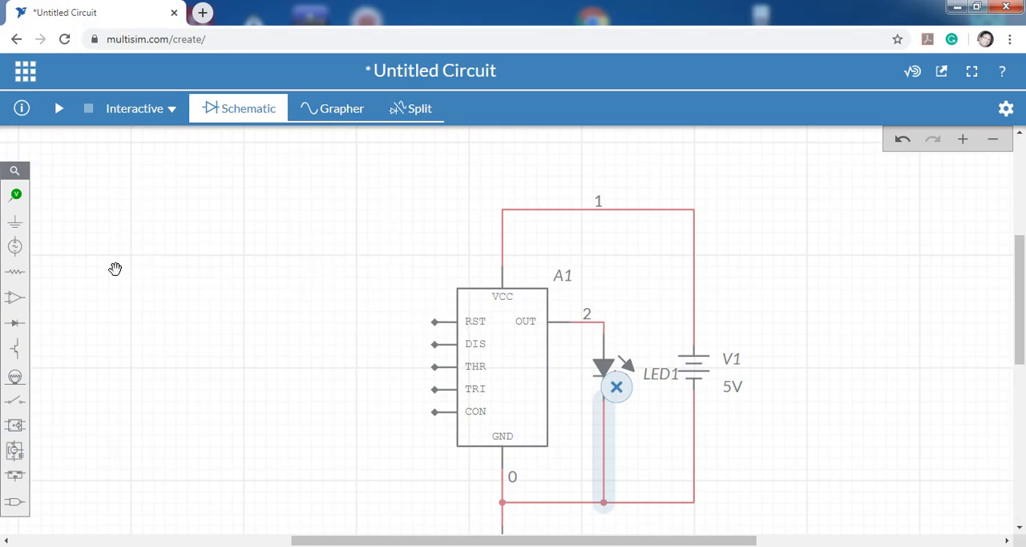
left_click_drag(135, 275, 138, 270)
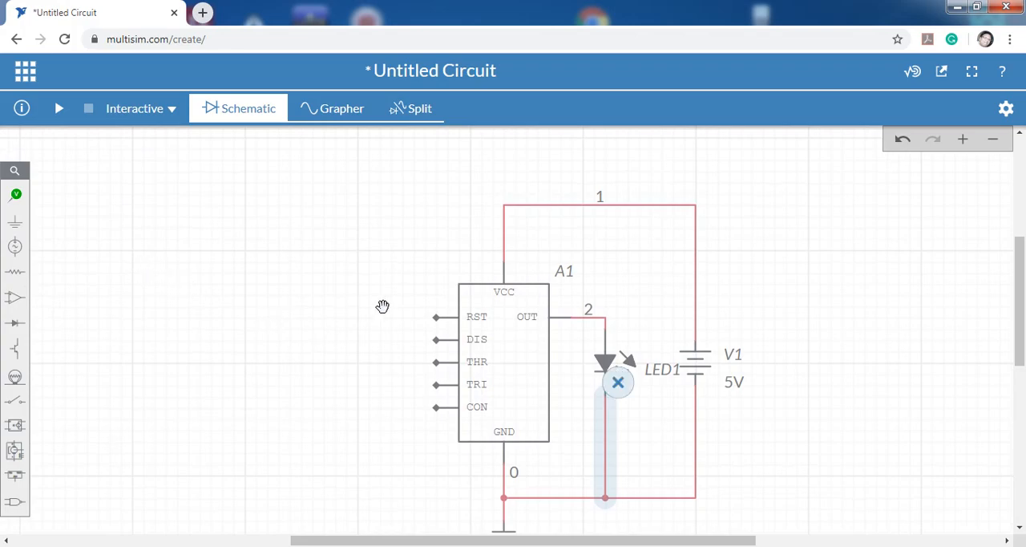
left_click(435, 317)
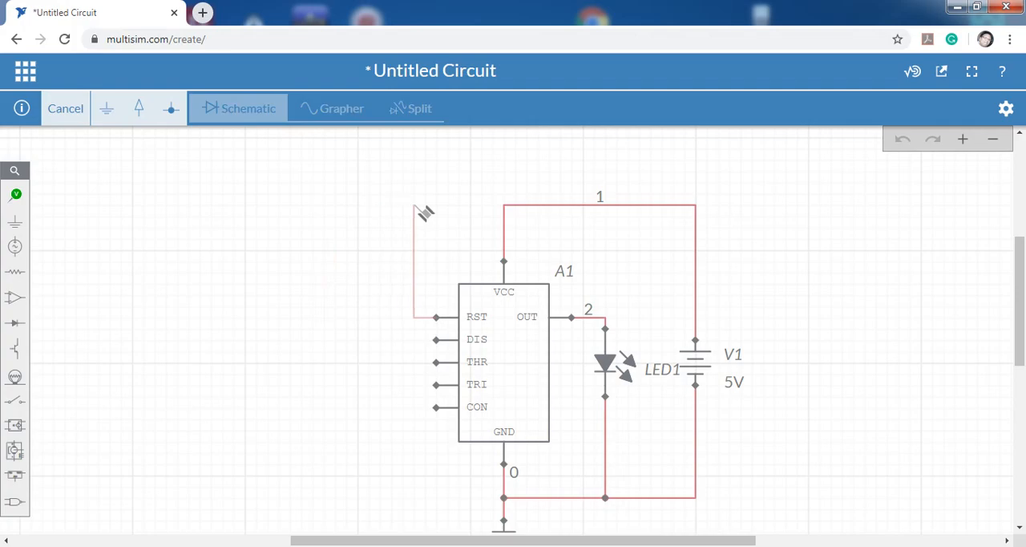
left_click(503, 205)
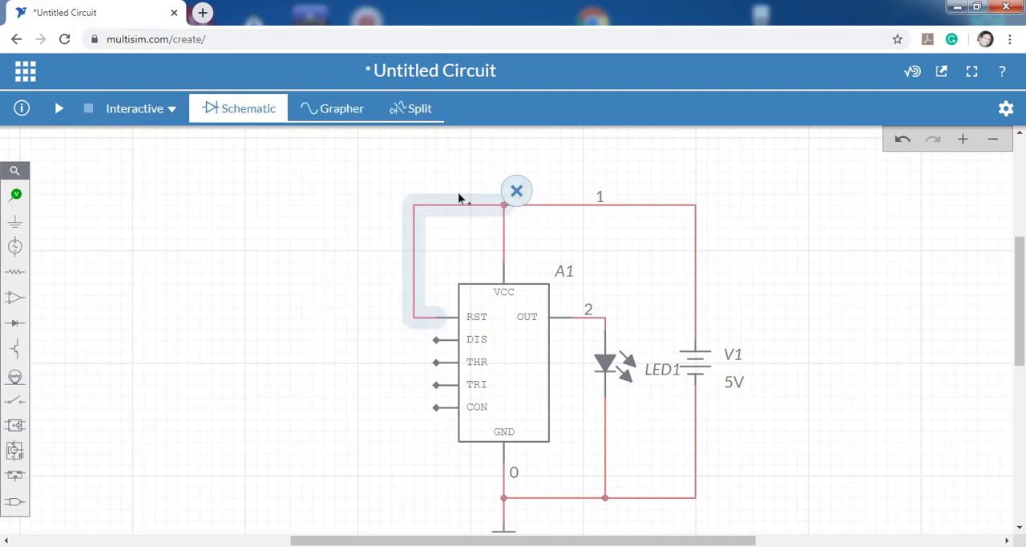
left_click(358, 183)
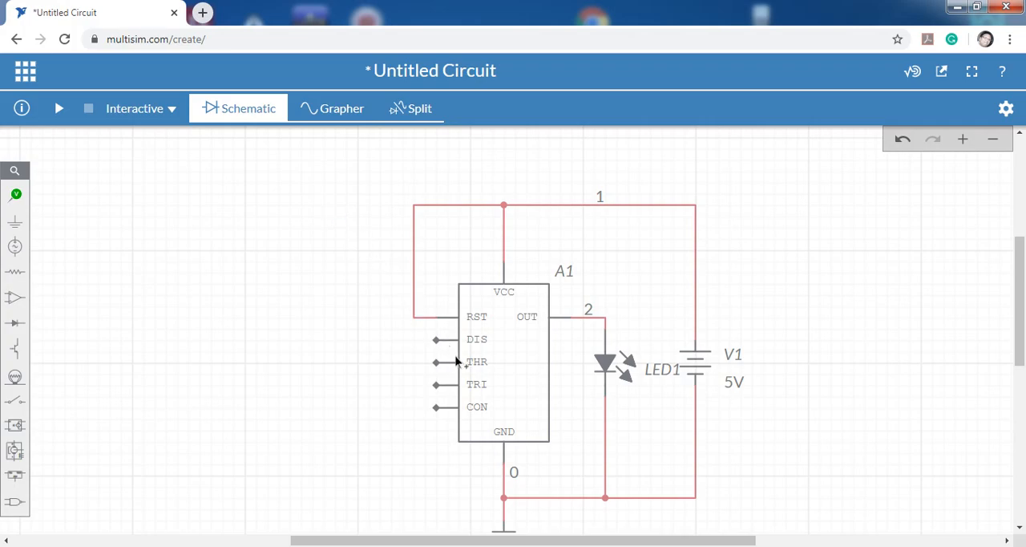
Place a resistor to the left of the 555 timer, rotate it to vertical and shift it slightly towards the timer.
mouse_move(15, 271)
left_click(76, 303)
left_click(330, 277)
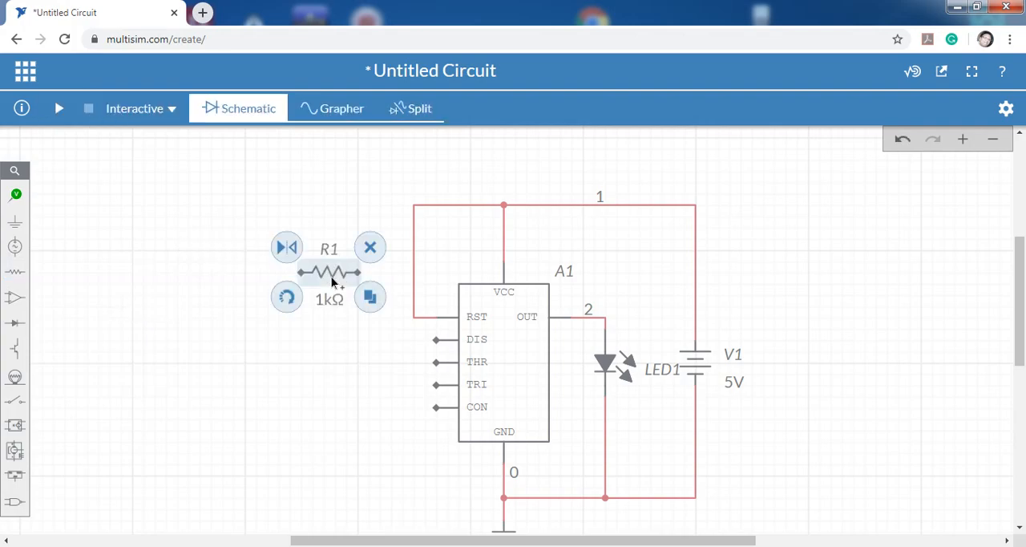
left_click(298, 310)
left_click(319, 353)
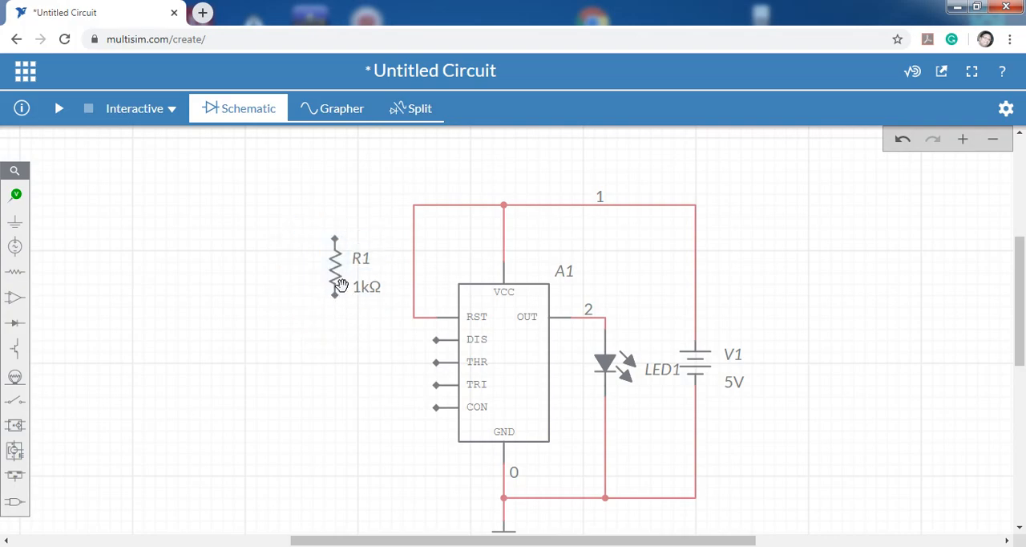
mouse_move(337, 267)
left_mouse_down()
mouse_move(337, 286)
mouse_move(347, 272)
left_mouse_up()
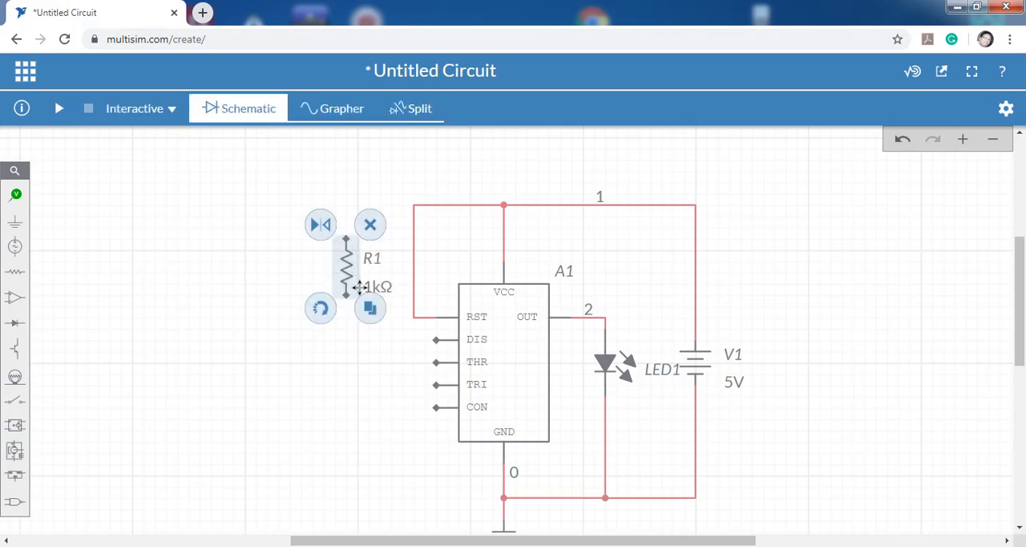
Set the resistance of resistor R1 to 47 kΩ.
left_click(379, 311)
left_click(379, 288)
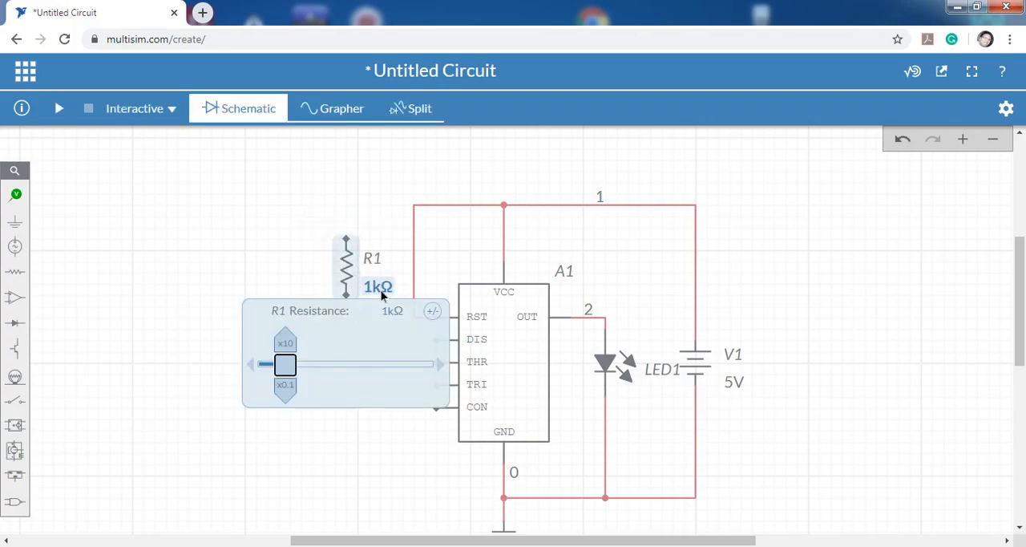
left_click(387, 312)
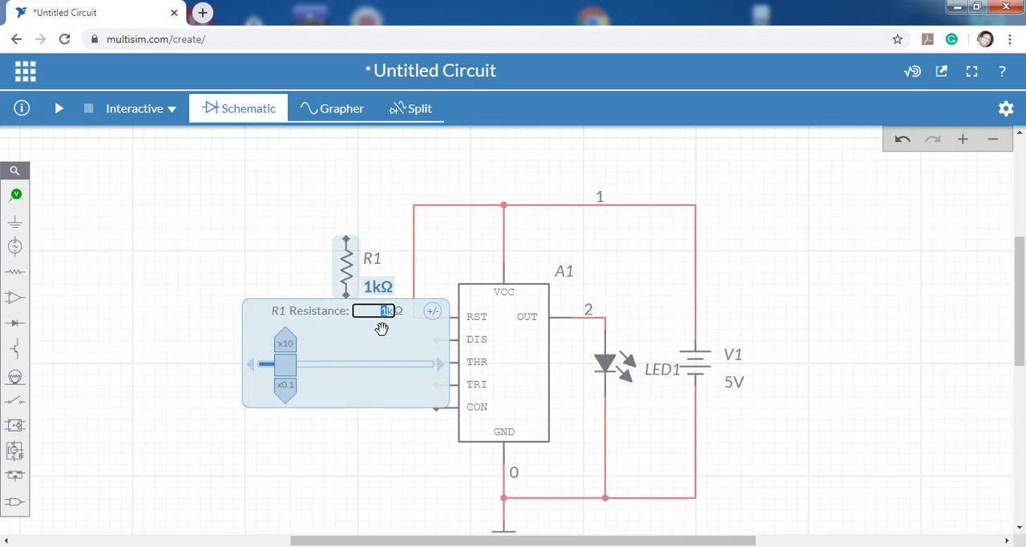
type("47k")
key("Return")
left_click(351, 441)
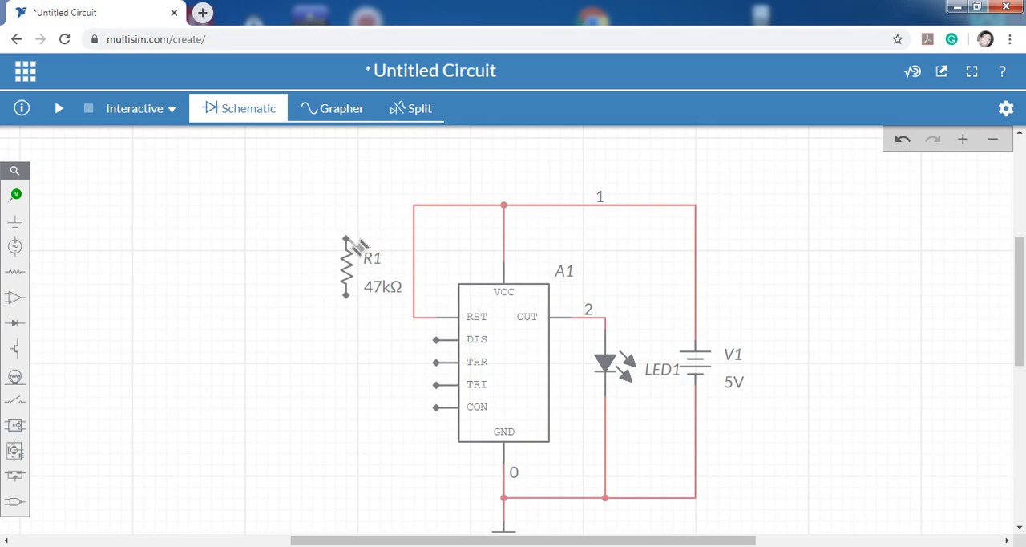
Wire R1's upper end to the supply wire's corner above RST and its lower end to the timer's DIS pin.
left_click(347, 238)
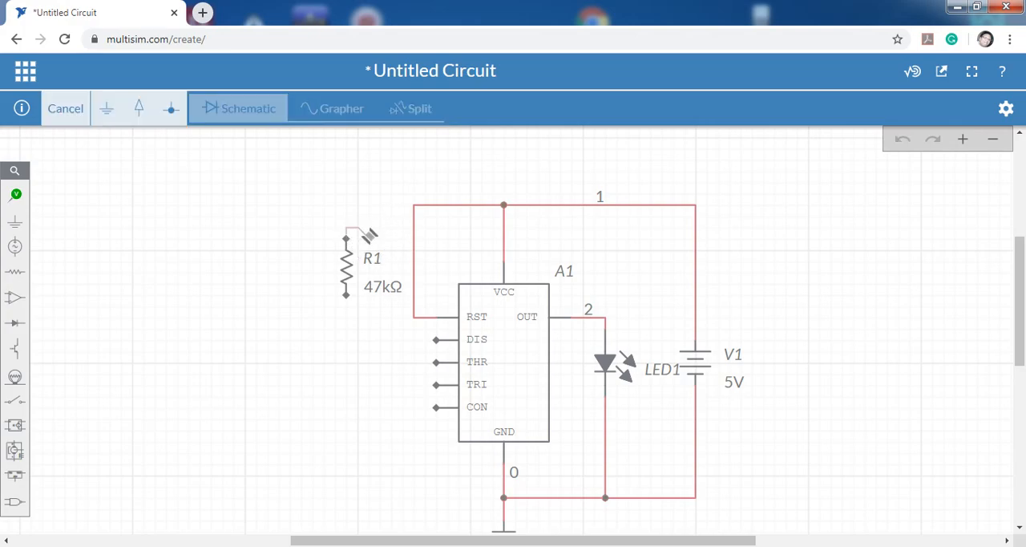
left_click(411, 210)
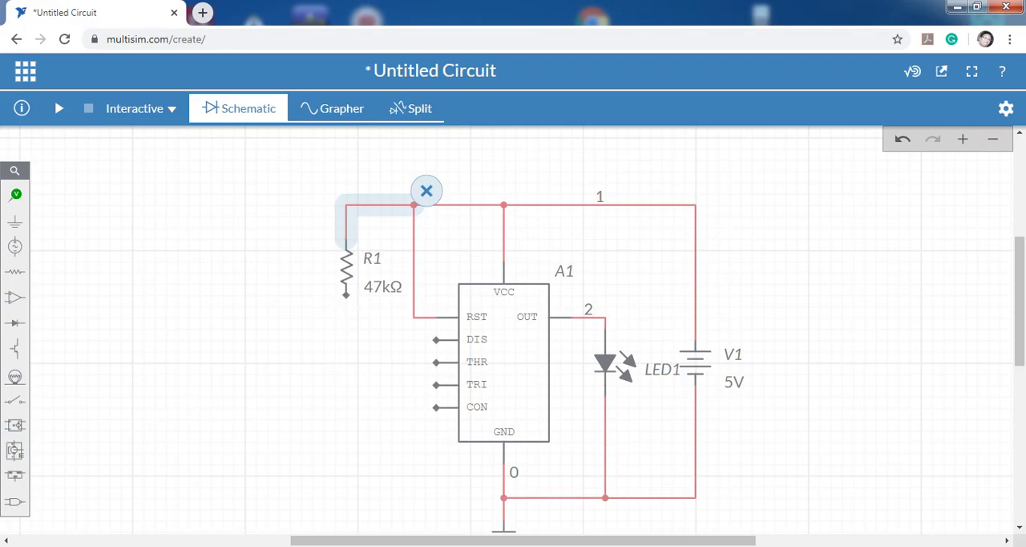
left_click(353, 302)
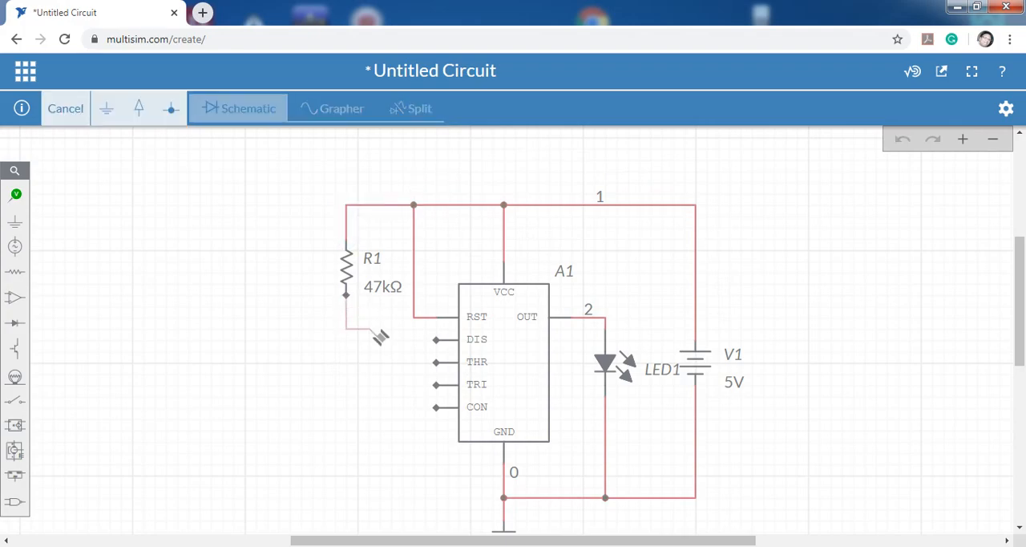
left_click(438, 341)
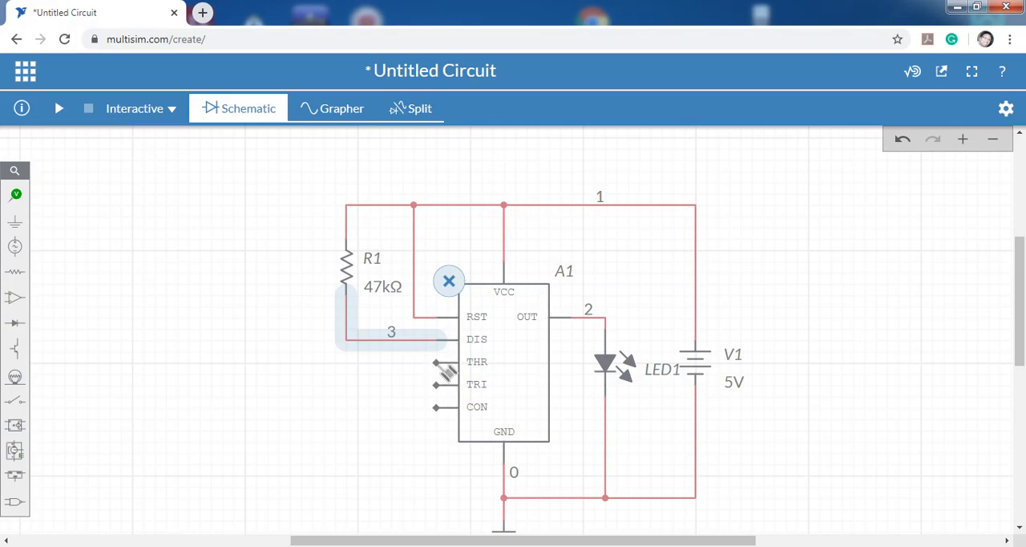
Wire the timer's THR pin to the corner of the wire between R1 and DIS.
left_click(438, 365)
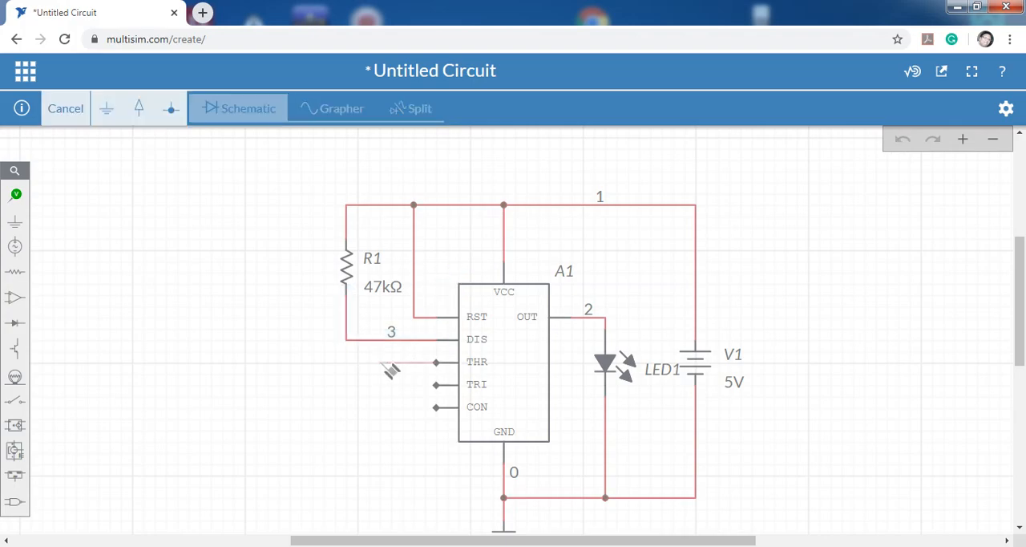
left_click(347, 343)
left_click(361, 390)
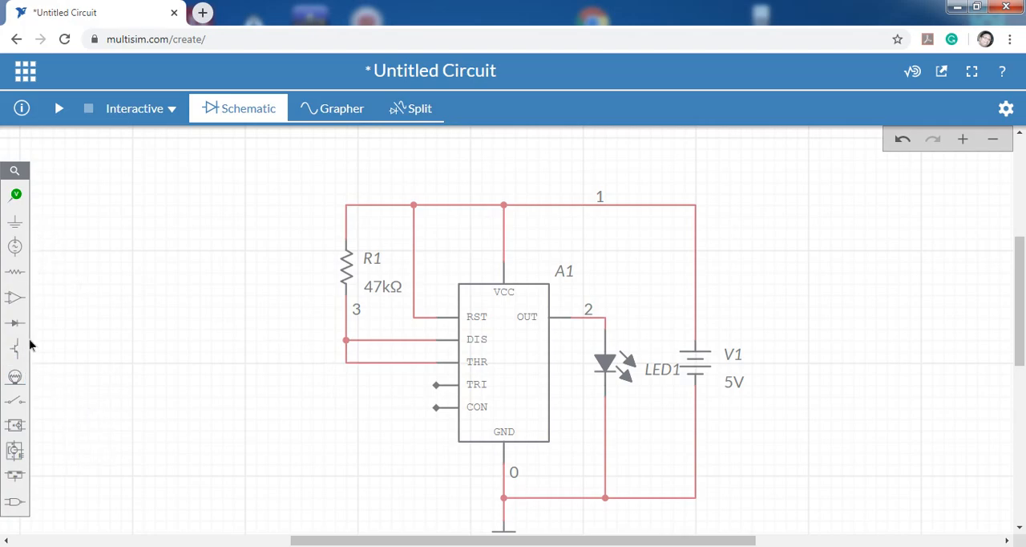
Place a capacitor below R1, rotate it to vertical and align it with the resistor.
left_click(18, 273)
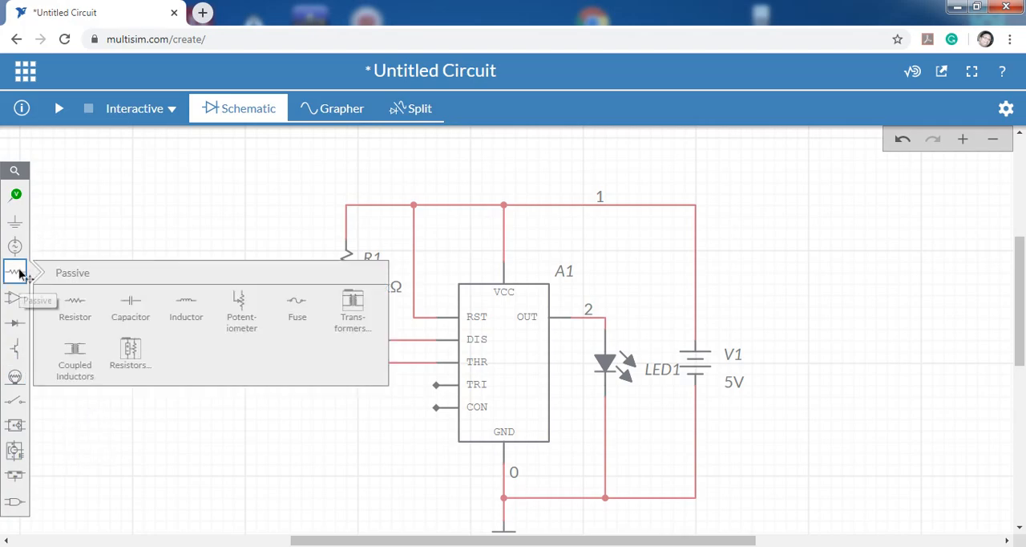
left_click(131, 303)
left_click(345, 417)
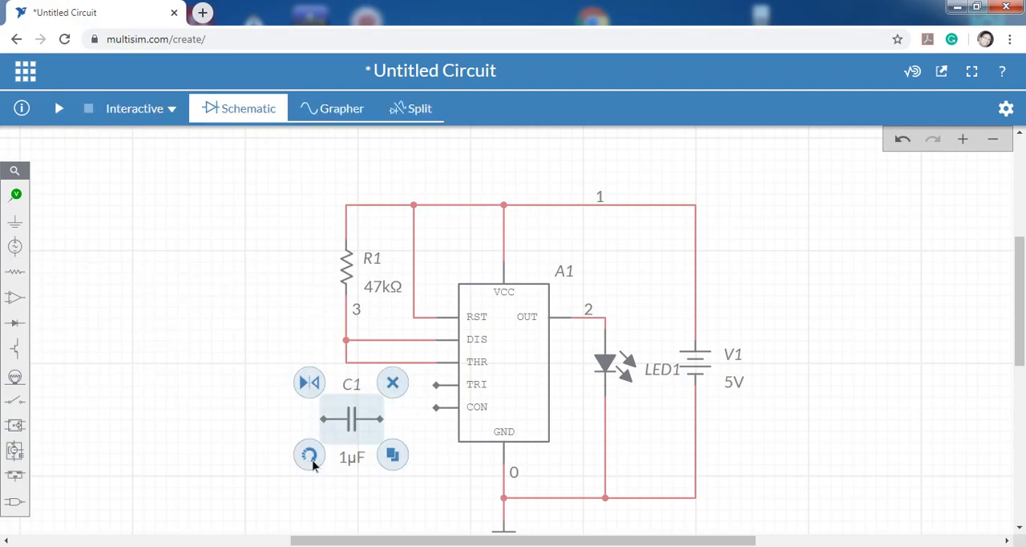
left_click(313, 463)
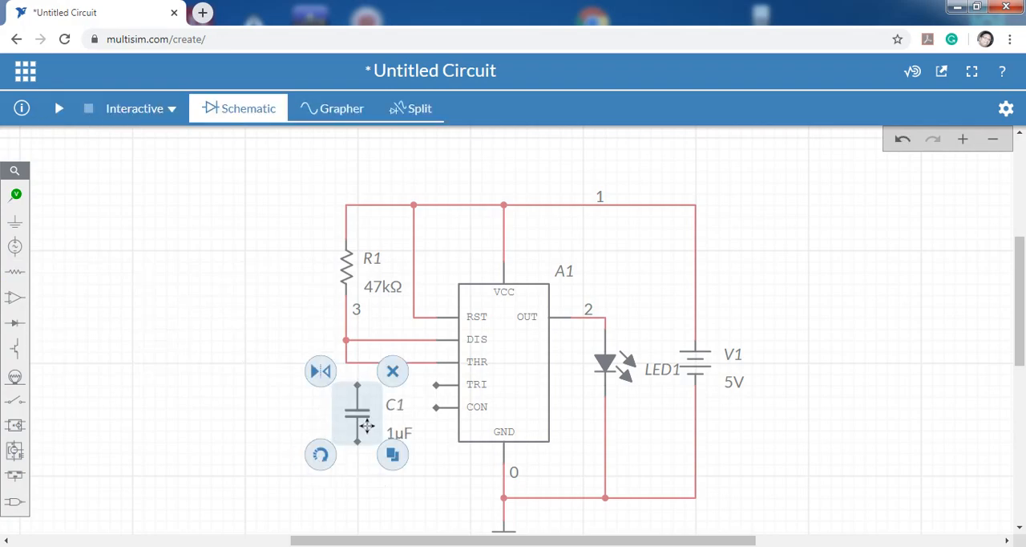
left_click_drag(355, 411, 339, 421)
left_click(339, 421)
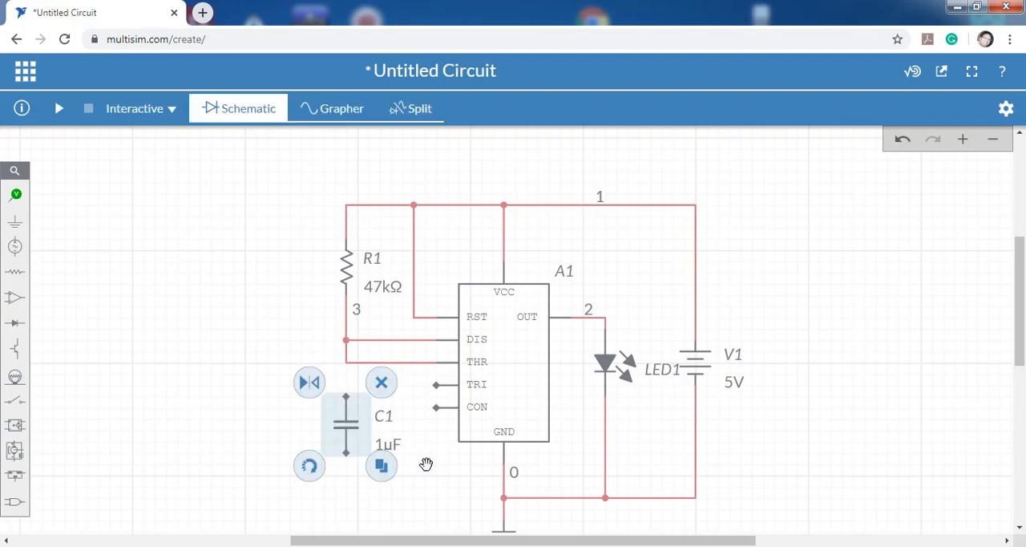
left_click(437, 465)
left_click(322, 485)
Wire capacitor C1's lower end to the ground junction and its upper end to the corner of the THR wire.
left_click_drag(282, 425, 272, 342)
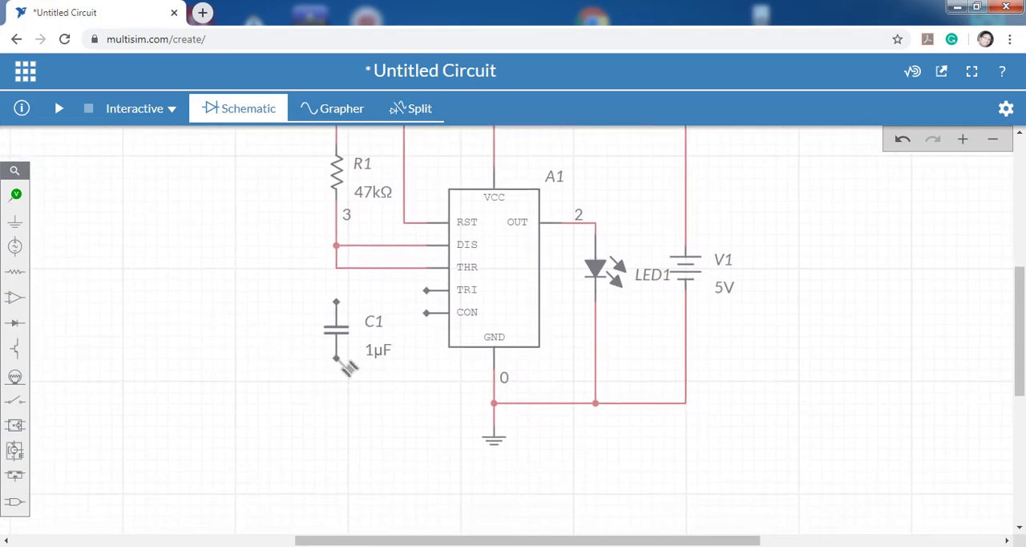
left_click(336, 359)
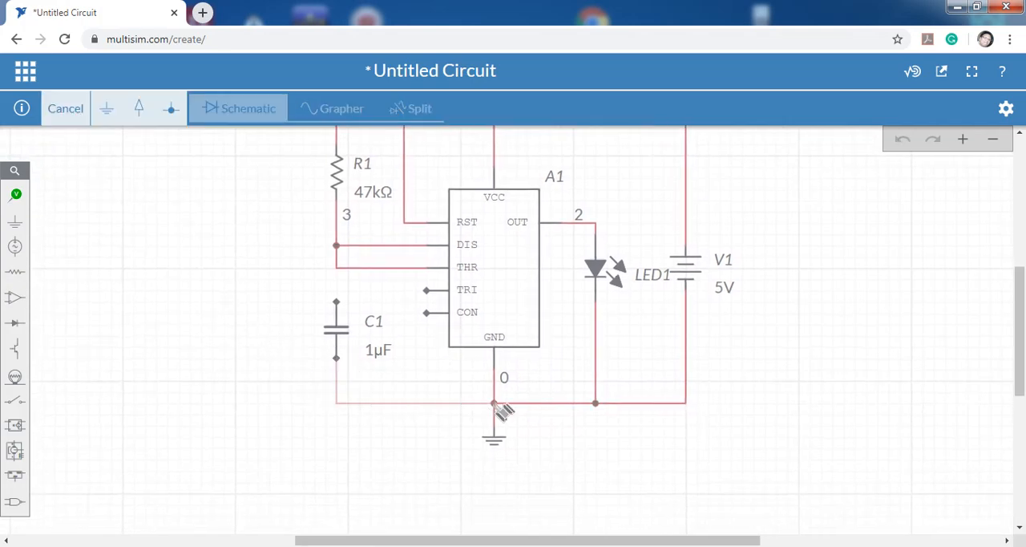
left_click(494, 404)
left_click(336, 302)
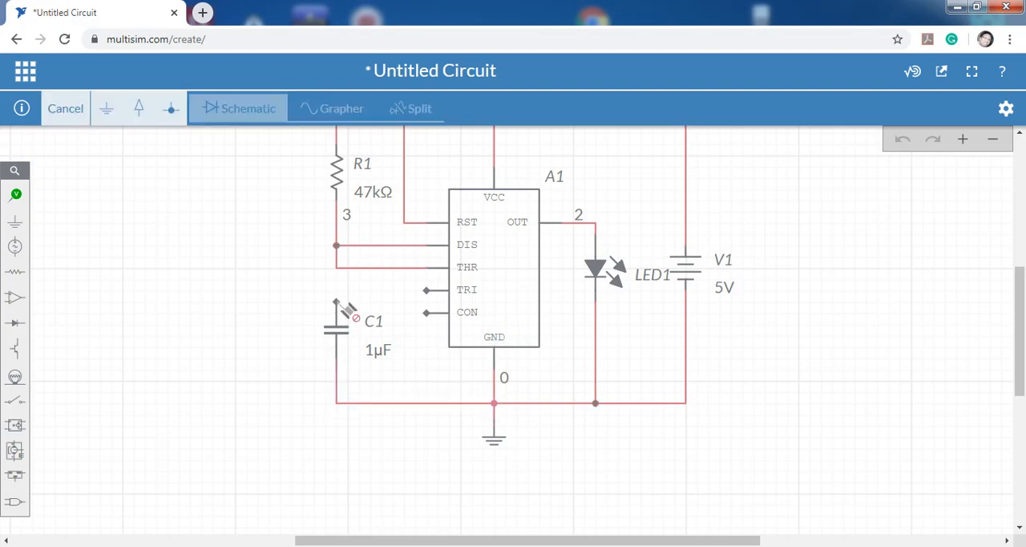
left_click(337, 268)
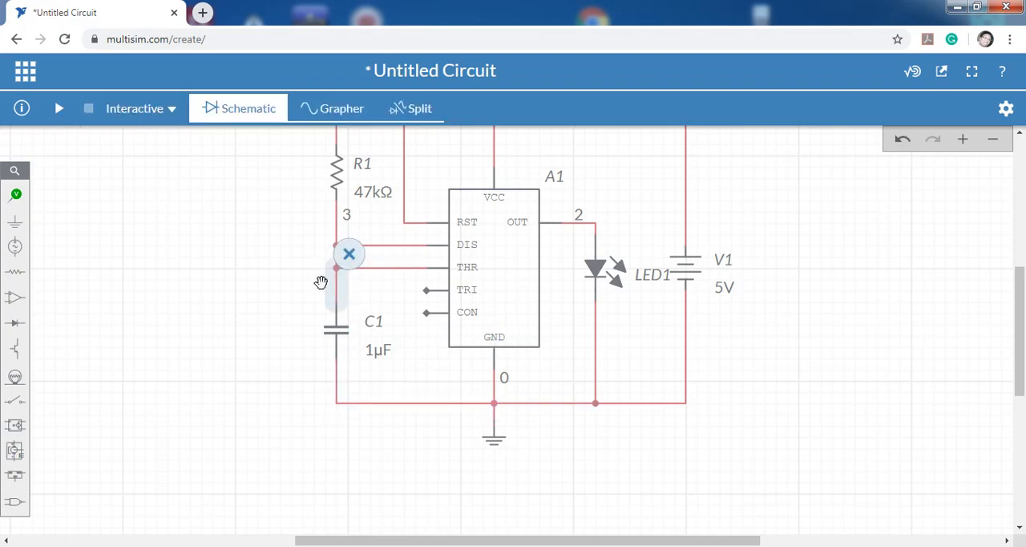
left_click(320, 282)
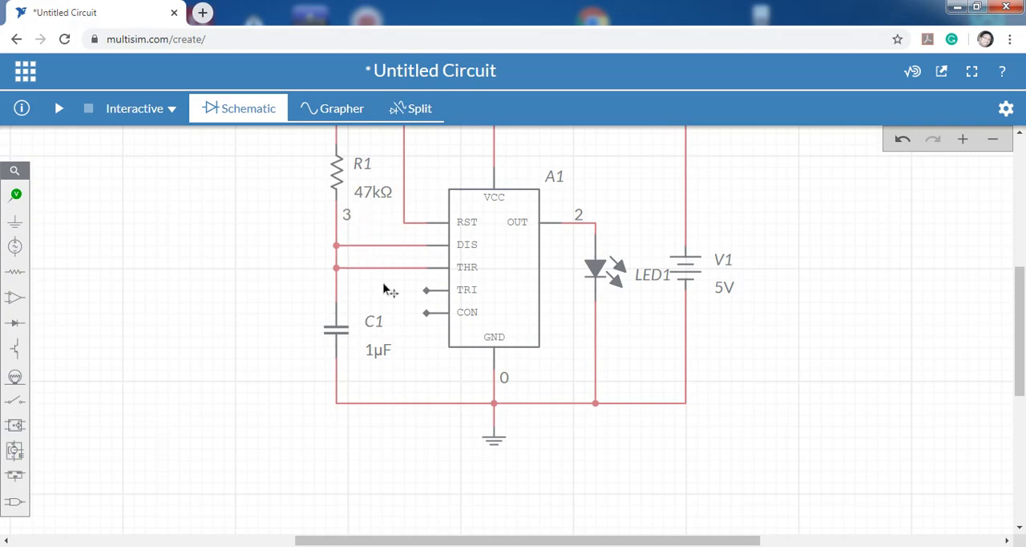
Set the capacitance of capacitor C1 to 10 µF.
left_click(379, 356)
left_click(384, 373)
double_click(383, 375)
left_click(384, 375)
type("0µF")
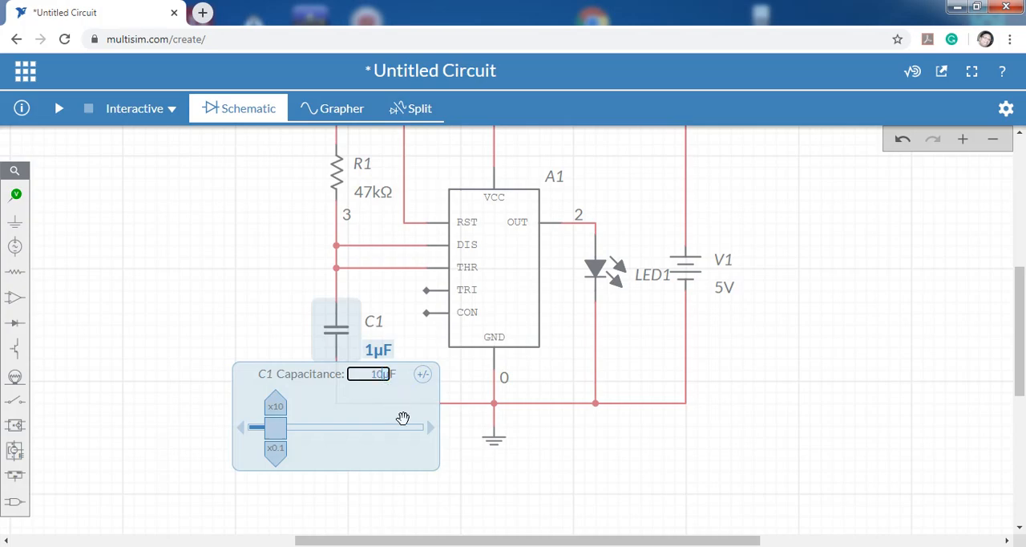
left_click(220, 295)
Duplicate capacitor C1 and place the copy just below the timer's CON pin.
scroll(221, 295, "up", 1)
scroll(220, 295, "down", 1)
left_click_drag(838, 234, 864, 283)
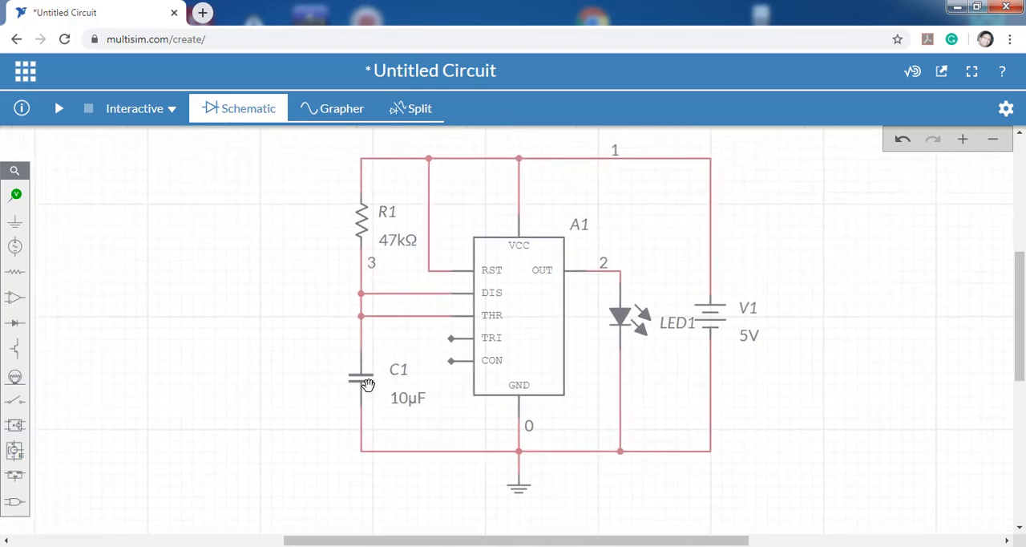
left_click(366, 386)
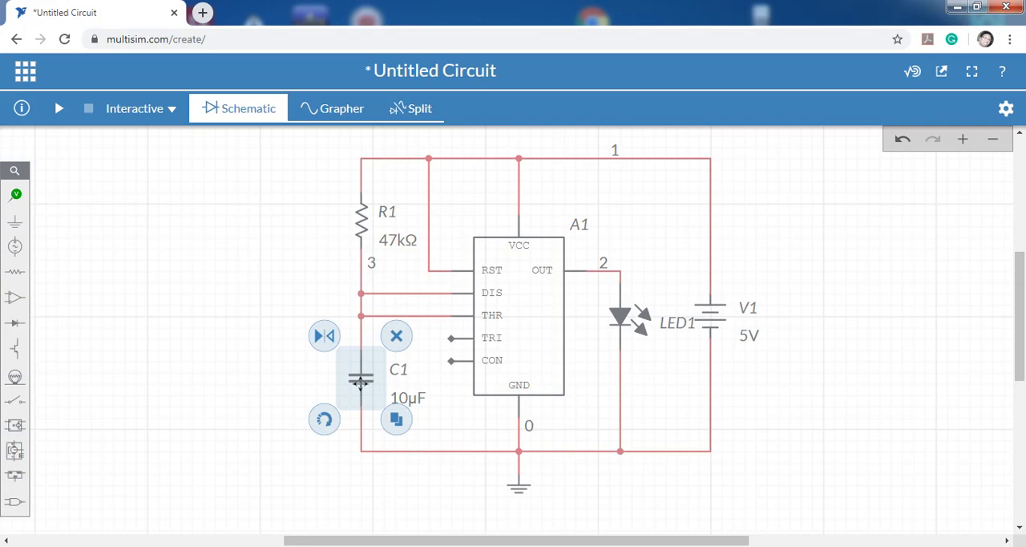
left_click(397, 420)
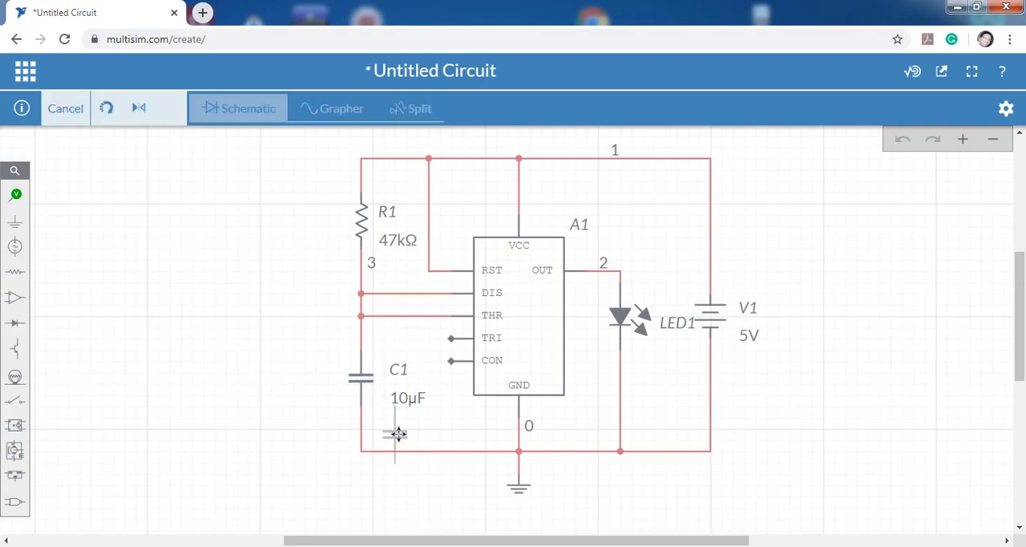
left_click(440, 405)
left_click(431, 499)
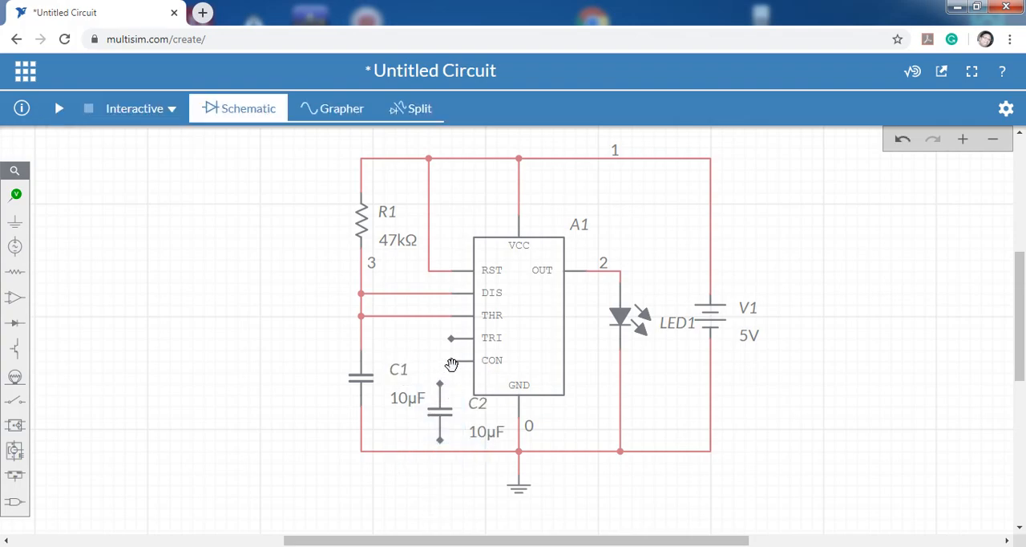
Wire the timer's CON pin to C2's upper end and C2's lower end to the ground wire.
left_click(451, 365)
left_click(440, 385)
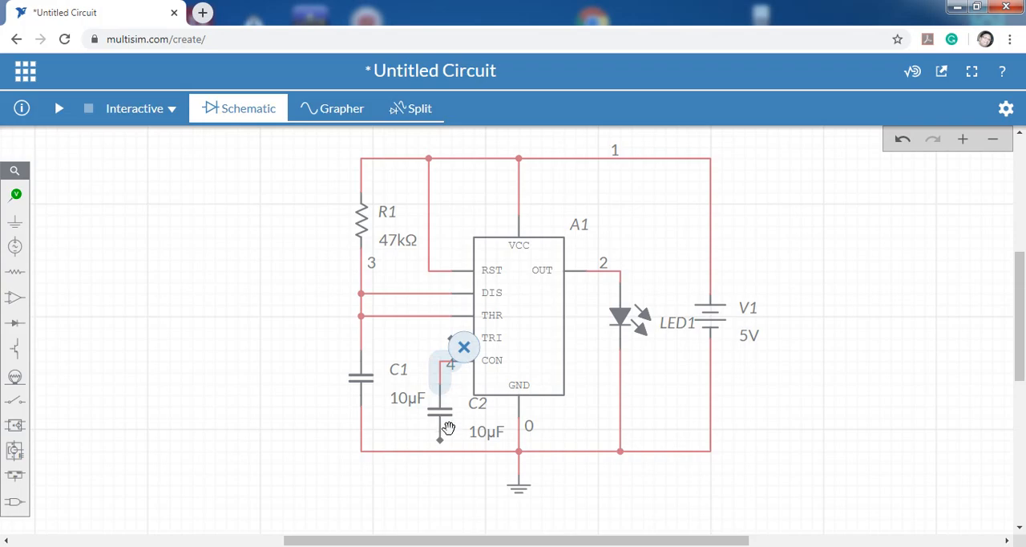
left_click(441, 441)
left_click(439, 451)
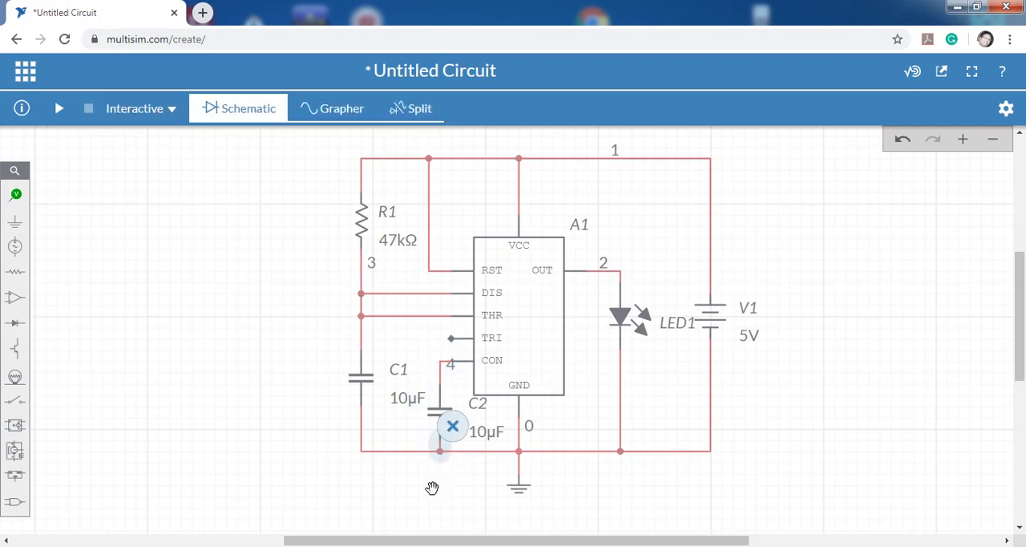
Set the capacitance of capacitor C2 to 10 nF.
left_click(487, 431)
left_click(486, 449)
double_click(485, 450)
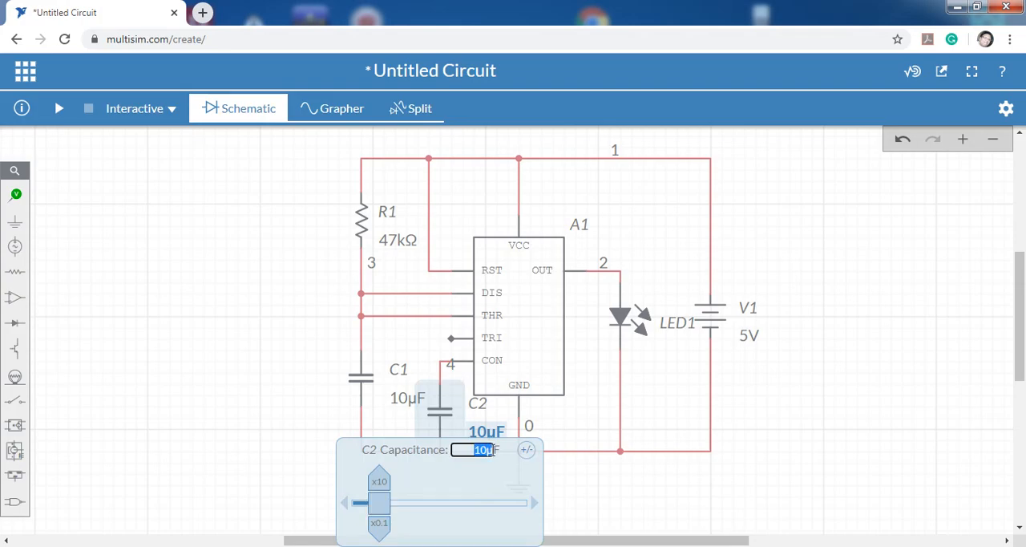
left_click(494, 451)
key("BackSpace")
type("n")
left_click(702, 469)
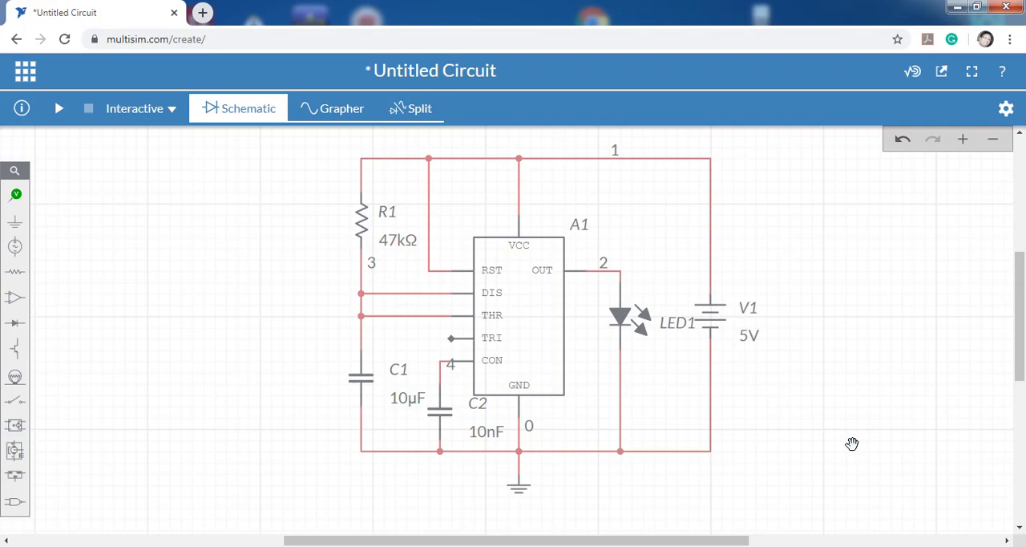
Duplicate resistor R1 and place the copy to the left of it at the same height.
left_click(367, 230)
left_click(387, 261)
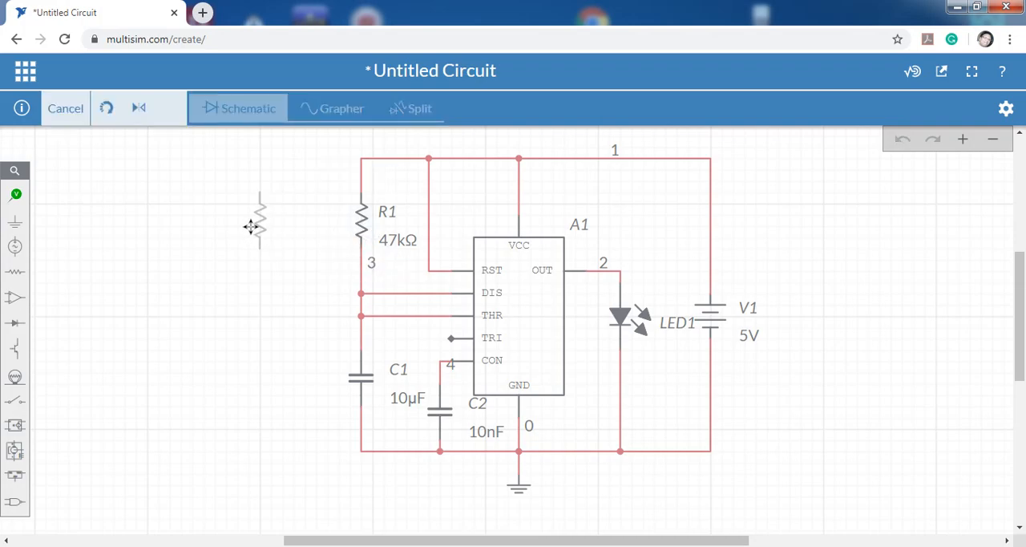
left_click(251, 227)
left_click(325, 306)
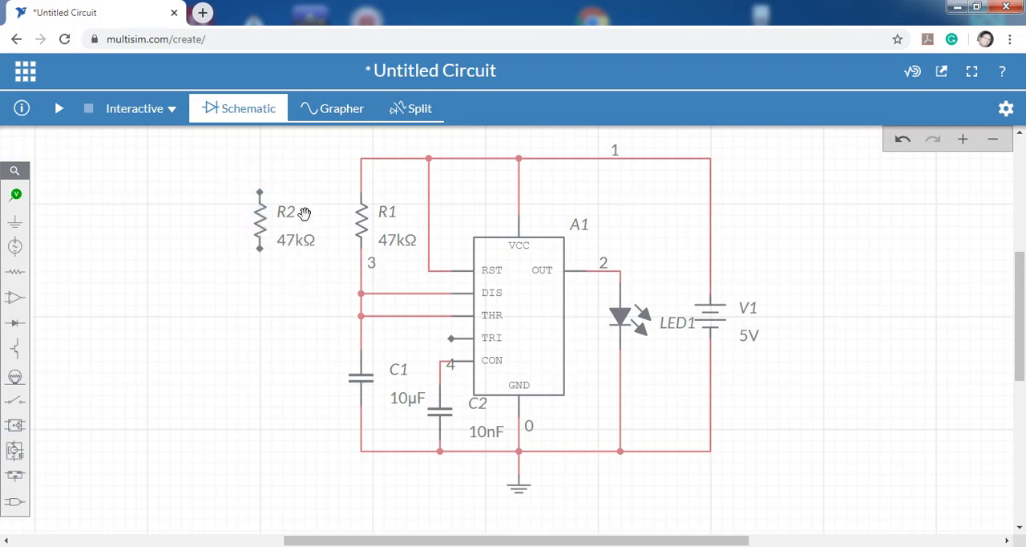
Wire R2's upper end to the supply wire above R1 and its lower end to the timer's TRI pin.
left_click(259, 192)
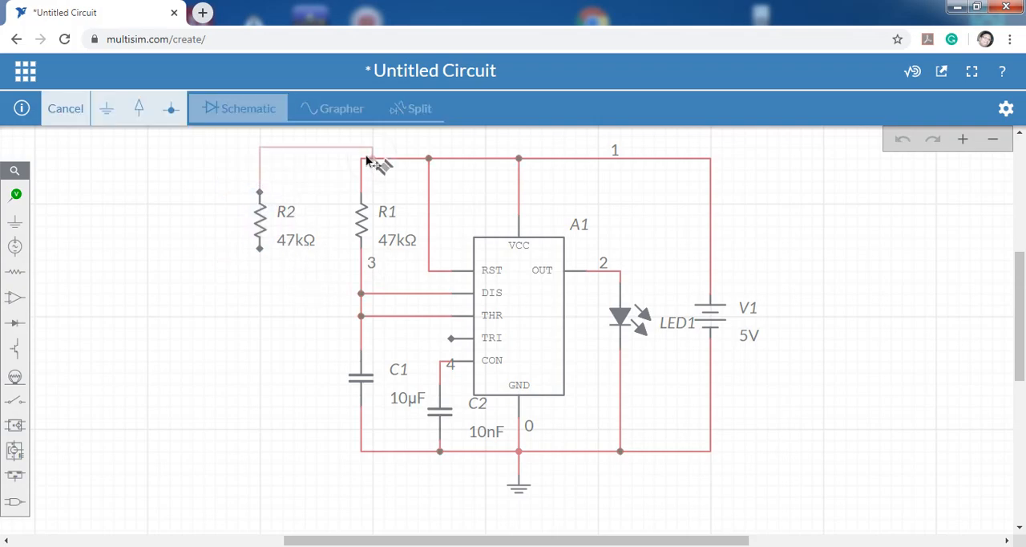
left_click(364, 160)
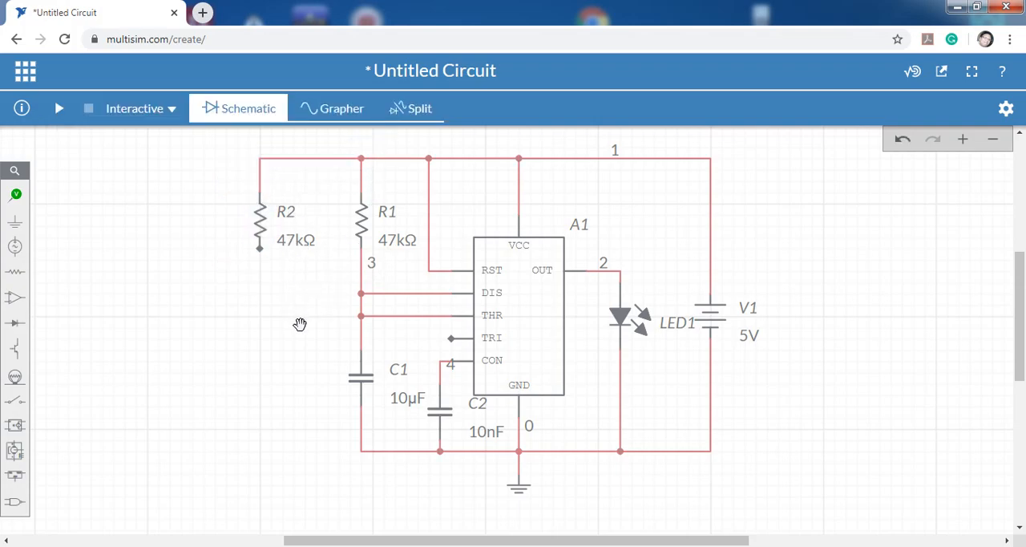
left_click(260, 248)
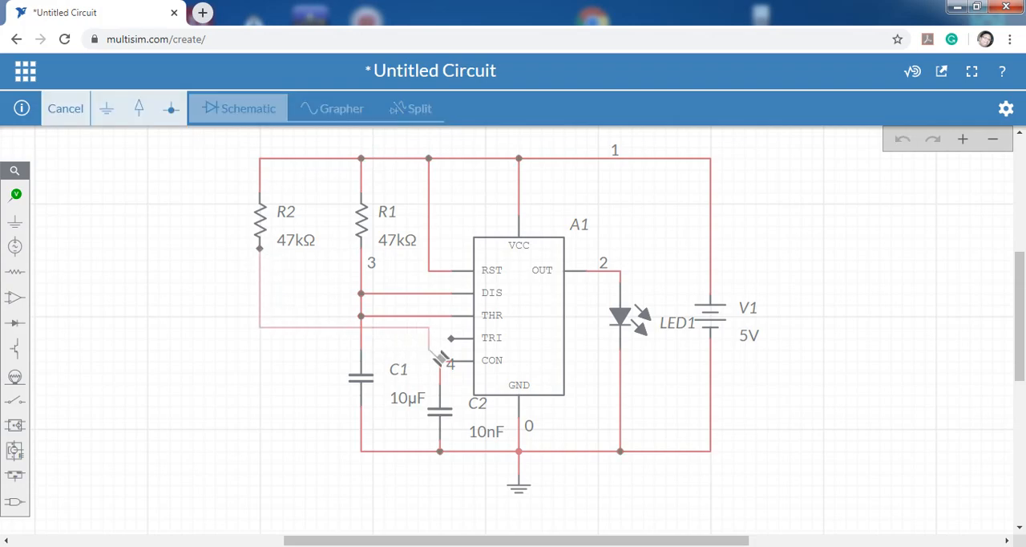
left_click(452, 338)
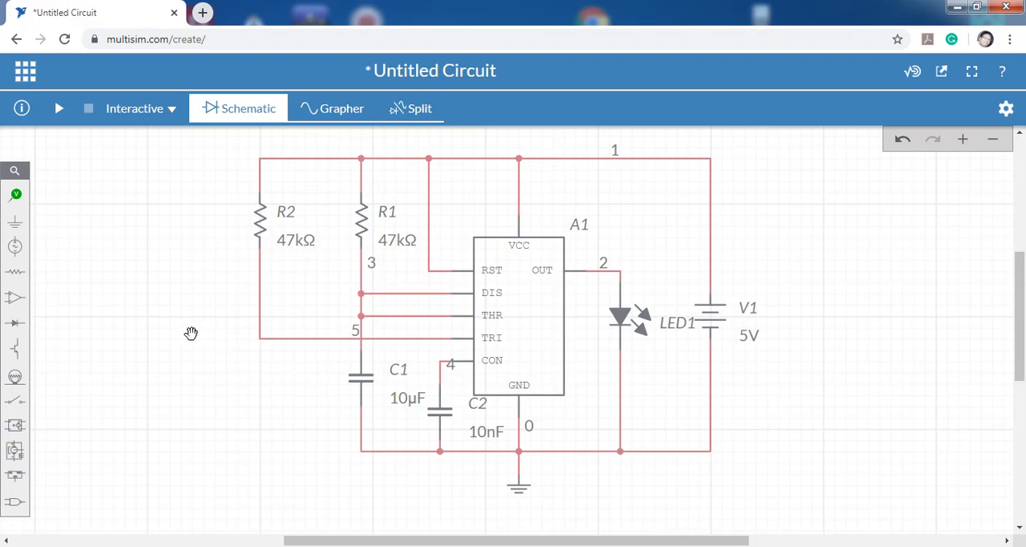
Place an SPST switch below R2 and rotate it to vertical with its lever on the left side.
left_click(15, 401)
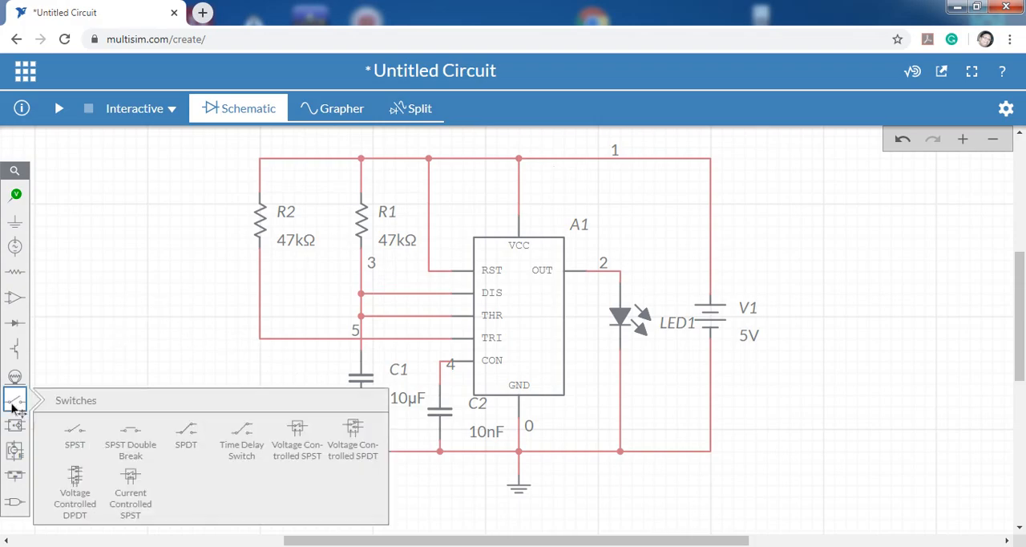
left_click(74, 433)
left_click(266, 428)
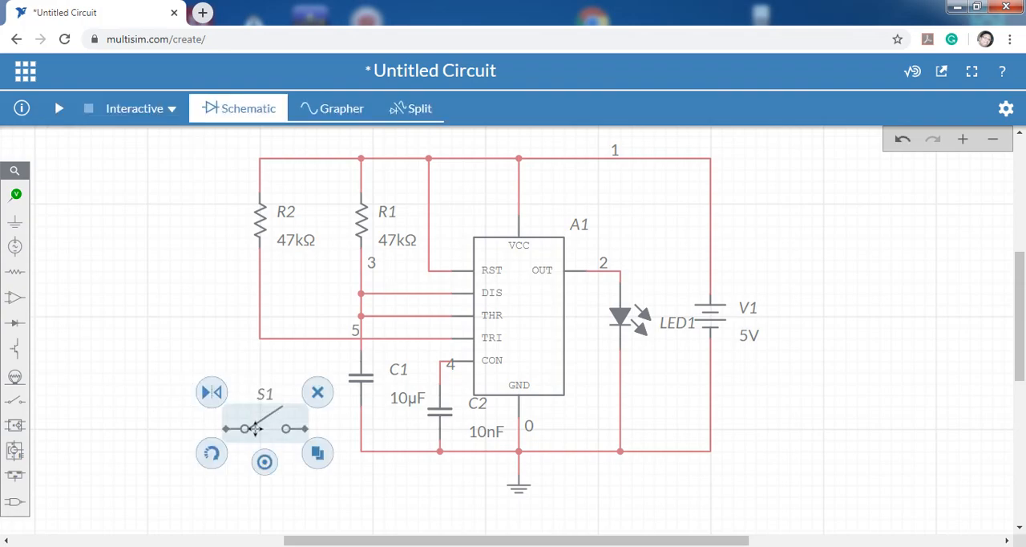
left_click(212, 453)
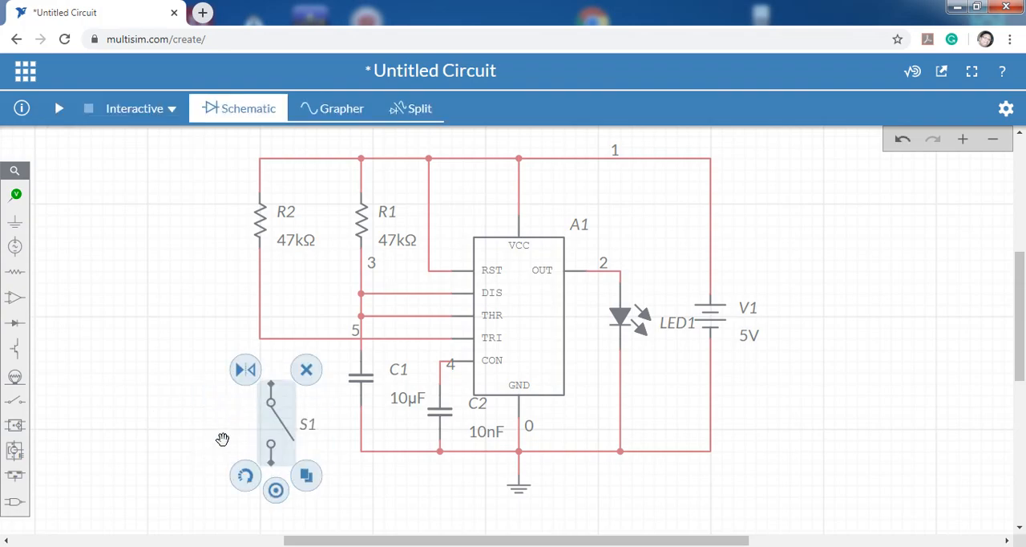
left_click_drag(273, 421, 270, 411)
left_click(246, 476)
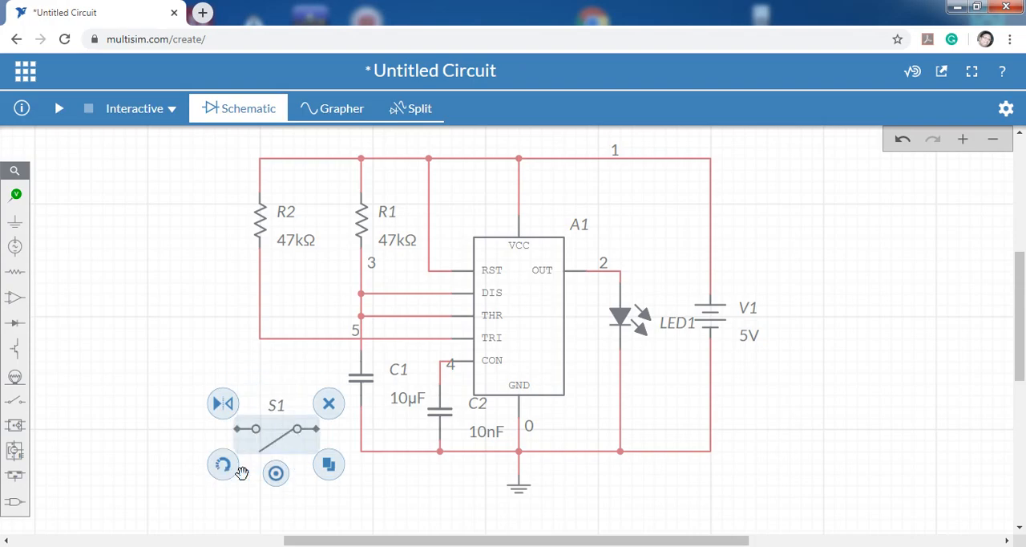
left_click(245, 474)
left_click(277, 428)
left_click(236, 474)
Connect switch S1's upper end to the corner of the TRI wire and its lower end to the ground wire at C1.
mouse_move(270, 414)
left_mouse_down()
mouse_move(245, 377)
mouse_move(260, 337)
left_mouse_up()
left_click(184, 435)
left_click_drag(275, 449, 361, 451)
left_click(326, 473)
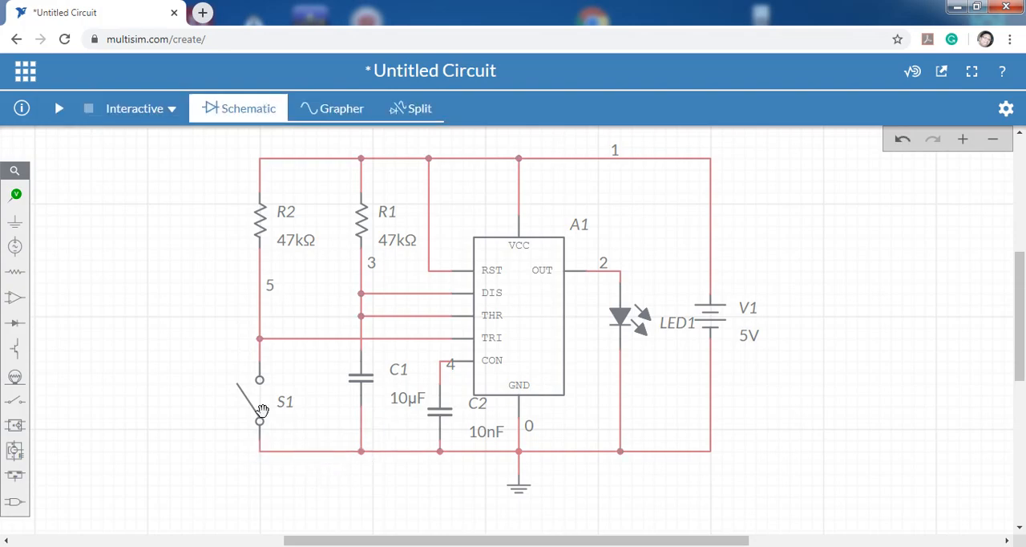
Toggle switch S1 to closed and back to open.
left_click(251, 407)
left_click(253, 467)
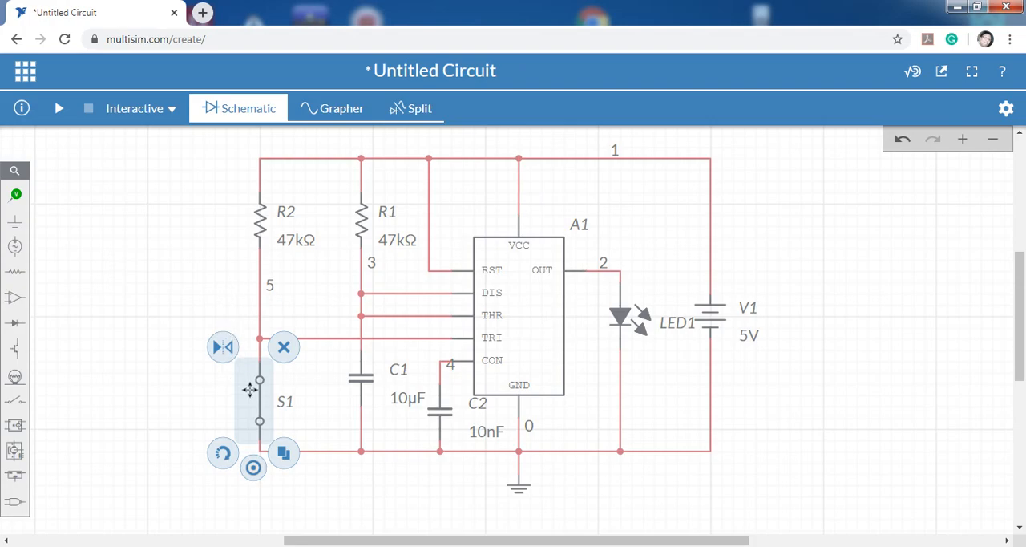
left_click(253, 468)
left_click(162, 257)
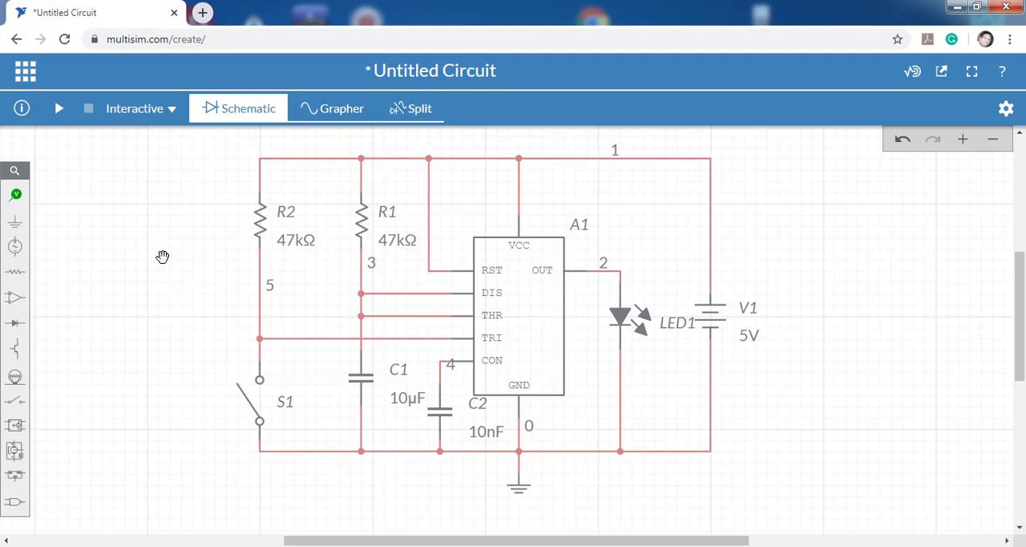
Show the schematic and the grapher side by side, with the timer circuit in view.
left_click_drag(821, 354, 724, 361)
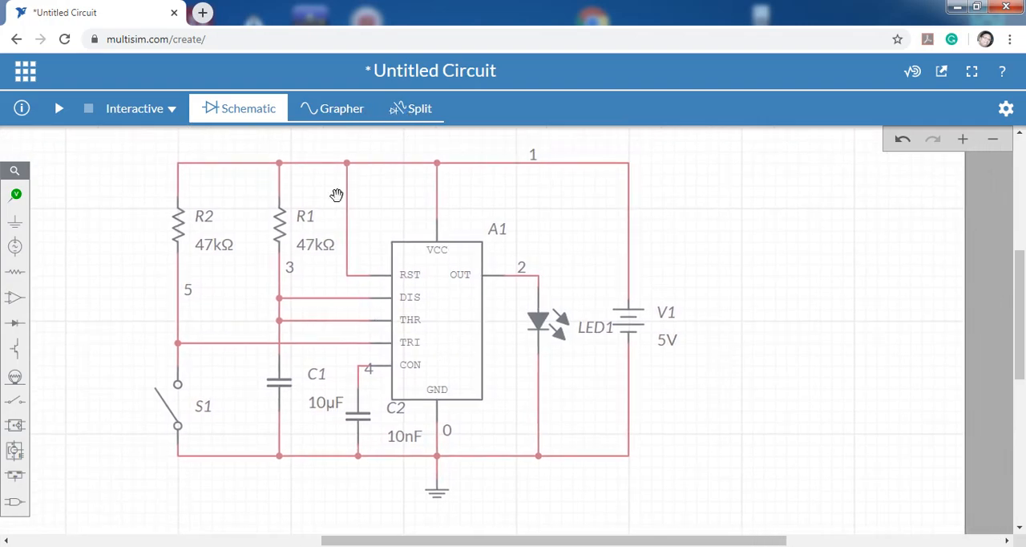
left_click(354, 110)
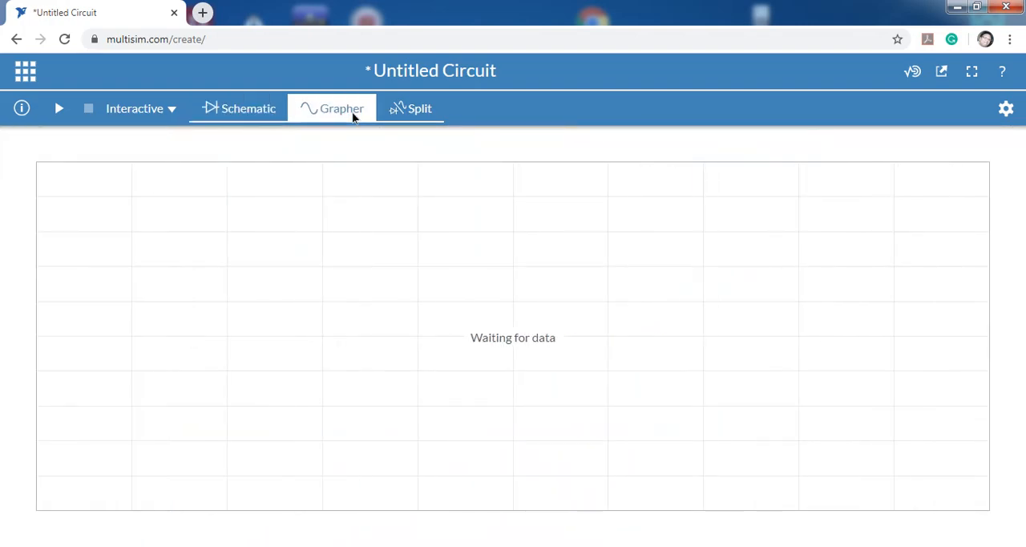
left_click(426, 113)
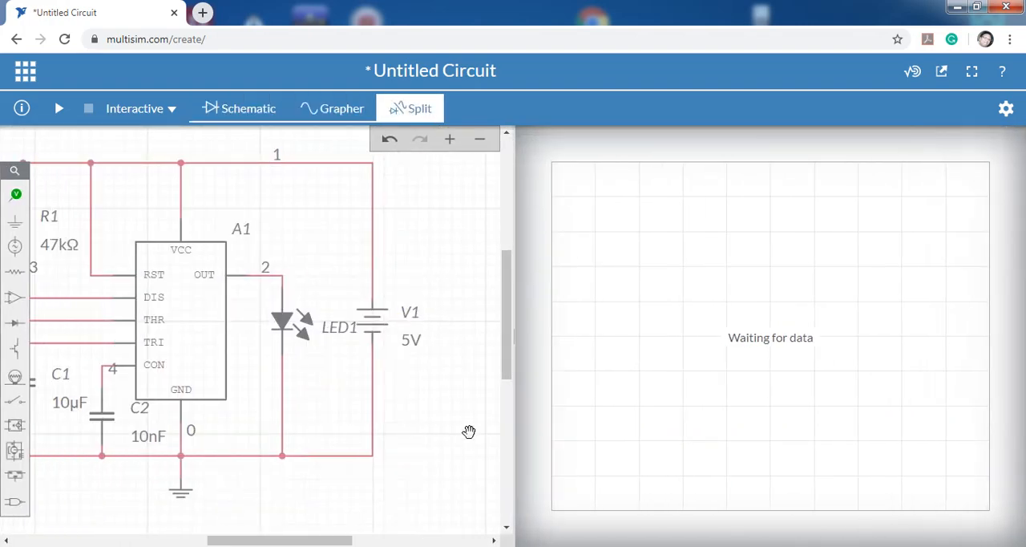
left_click_drag(340, 496, 435, 502)
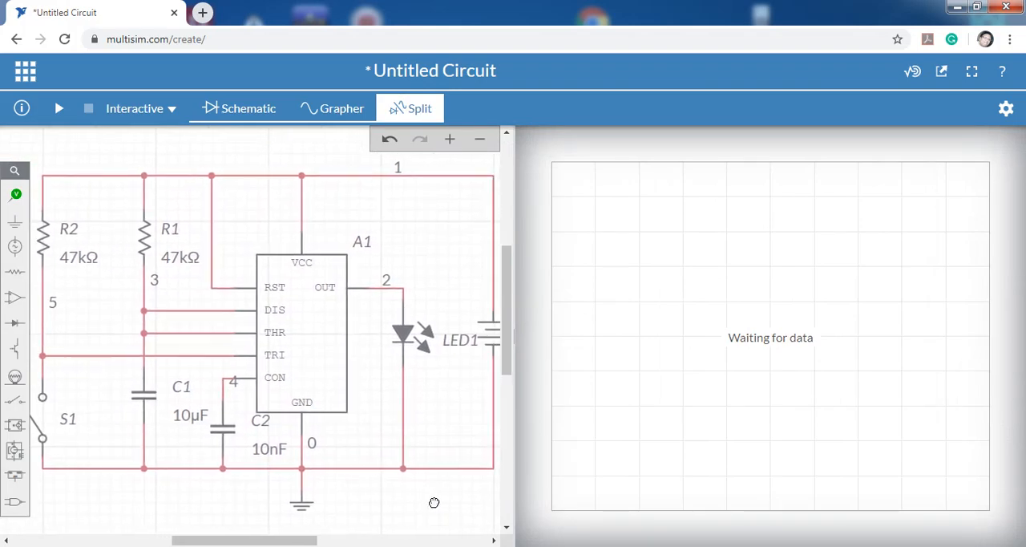
Place voltage probes on the output wire above LED1 and on the TRI wire just right of R2.
left_click(15, 195)
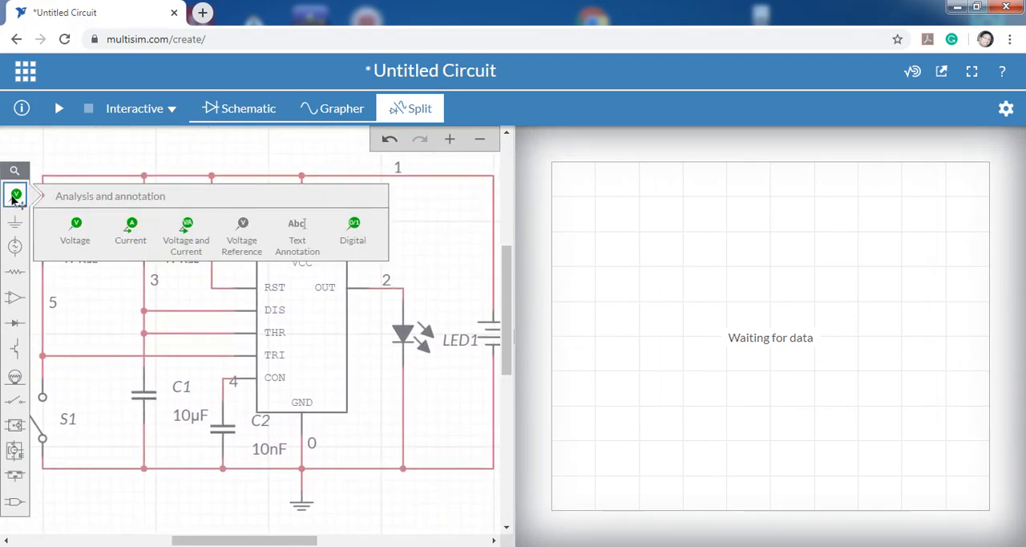
left_click(76, 227)
left_click(417, 284)
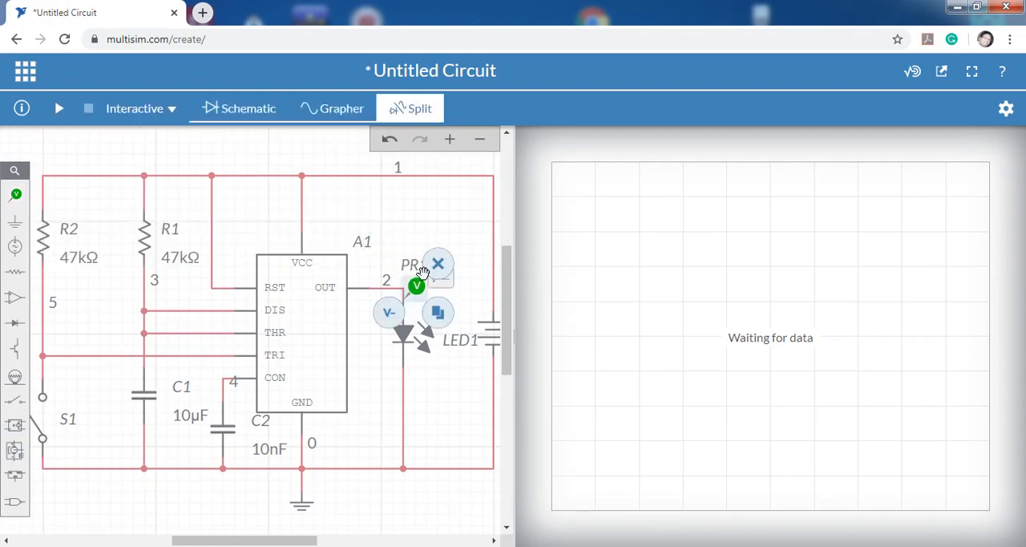
left_click(15, 195)
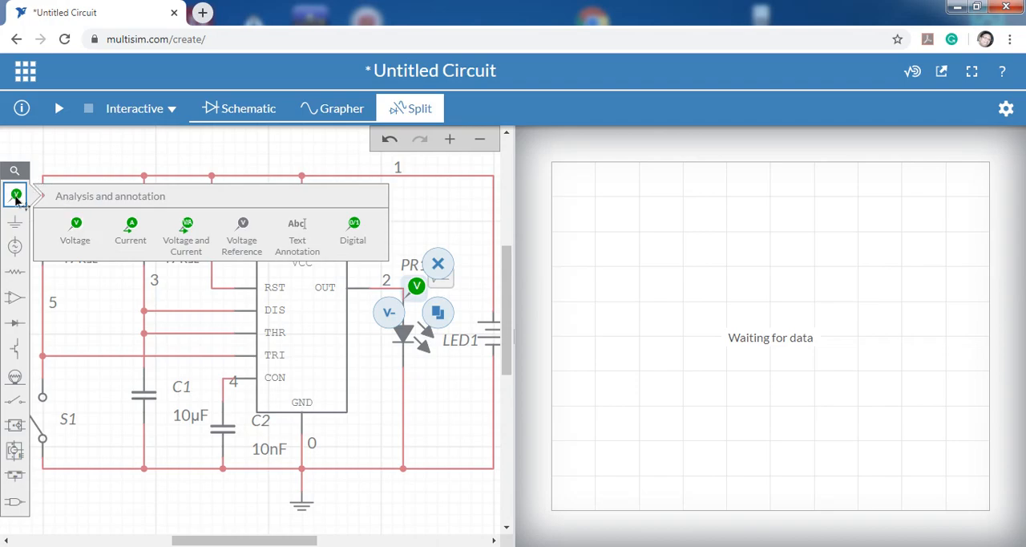
left_click(75, 230)
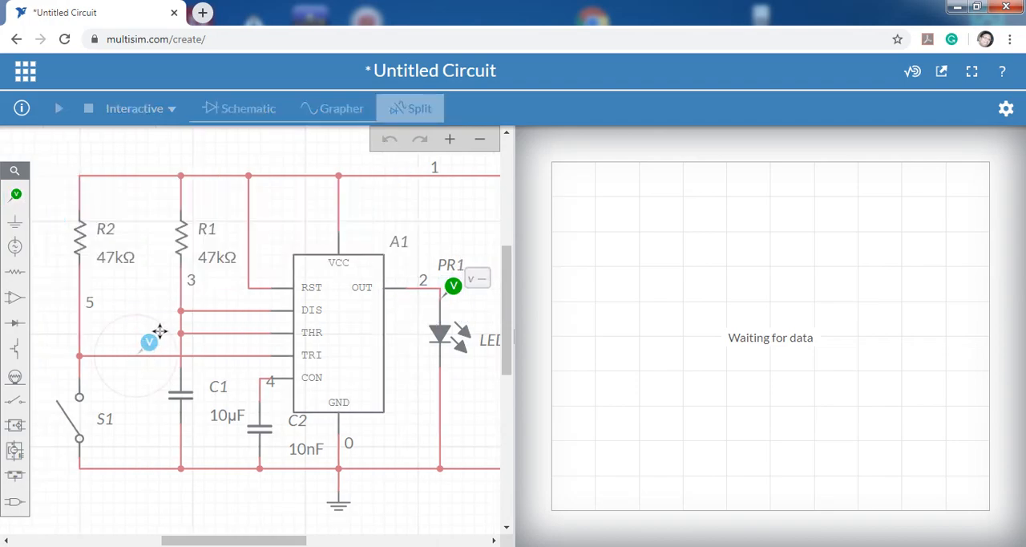
left_click(149, 342)
Add a third voltage probe to the wire directly above capacitor C1, with its tip on node 3.
left_click(16, 194)
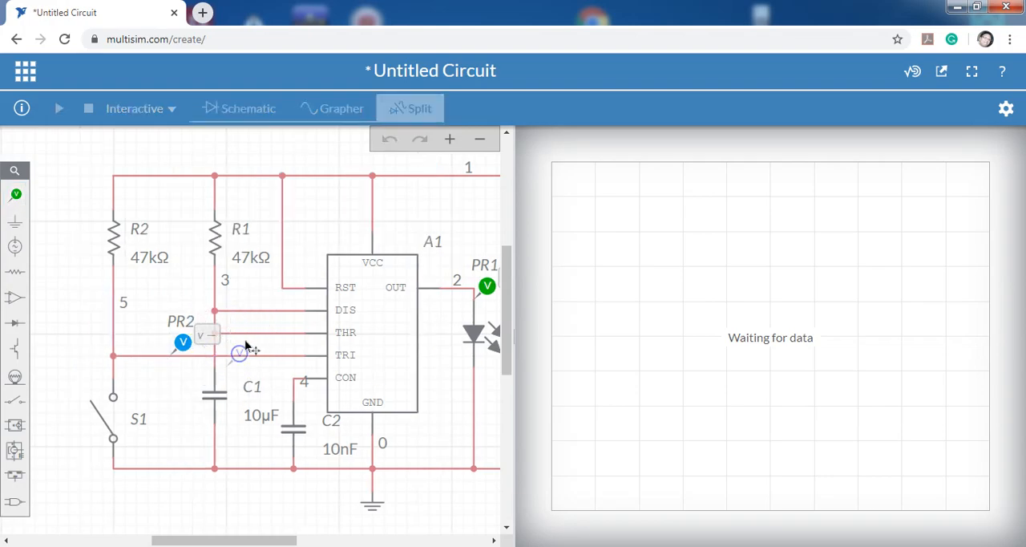
left_click(234, 340)
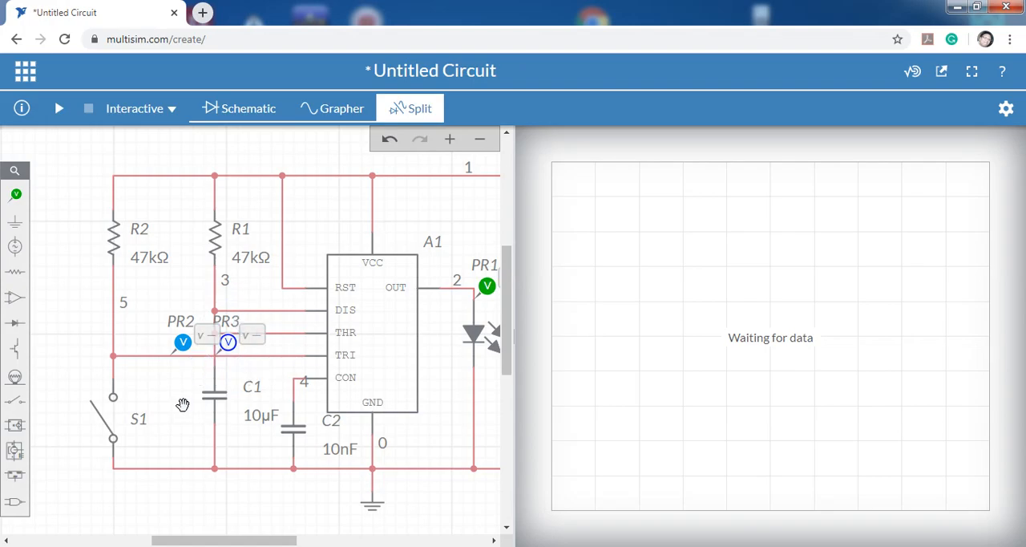
left_click(231, 346)
left_click_drag(232, 348, 233, 358)
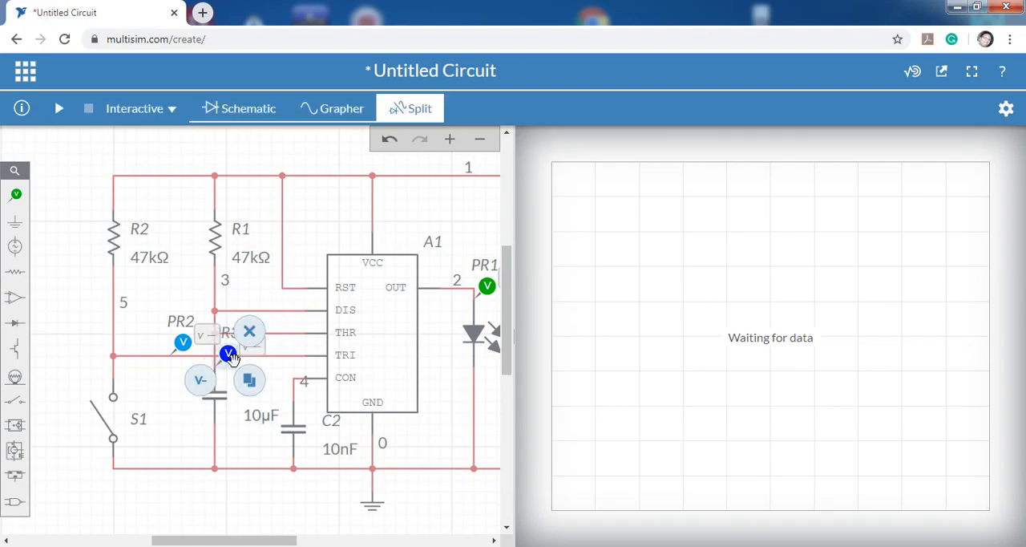
left_click(166, 409)
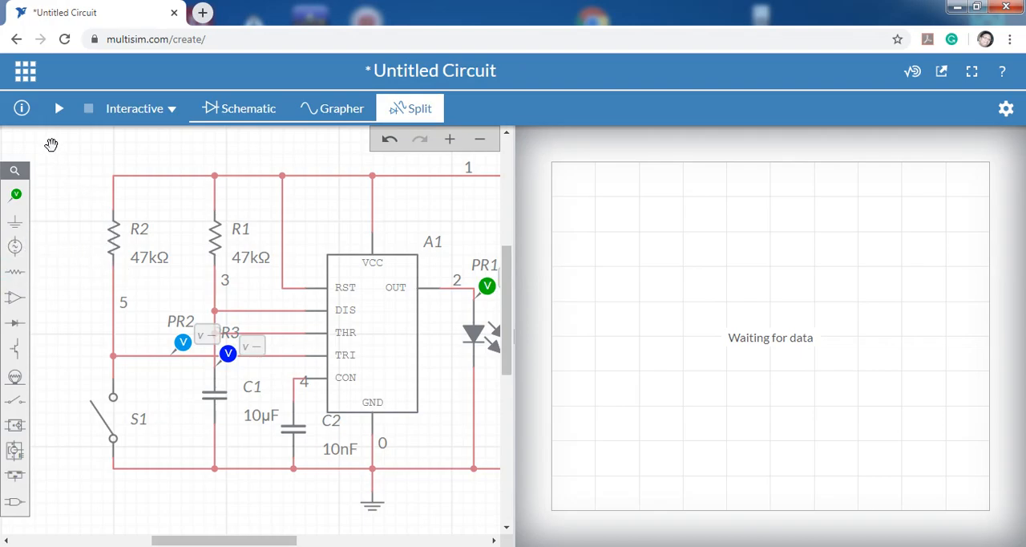
Run the interactive simulation with one close-and-open pulse of S1, pause it, and examine the three voltage curves.
left_click(58, 110)
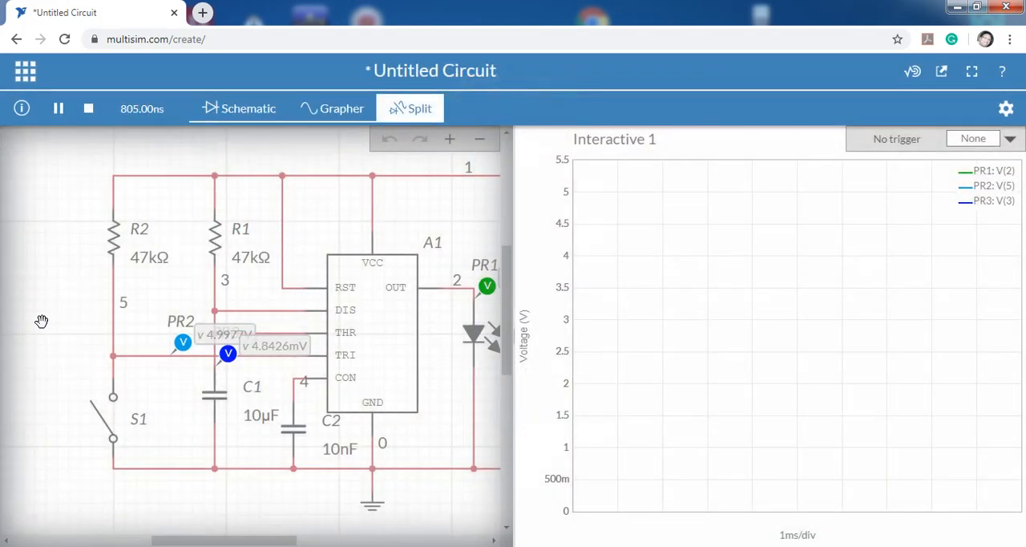
left_click_drag(62, 258, 34, 252)
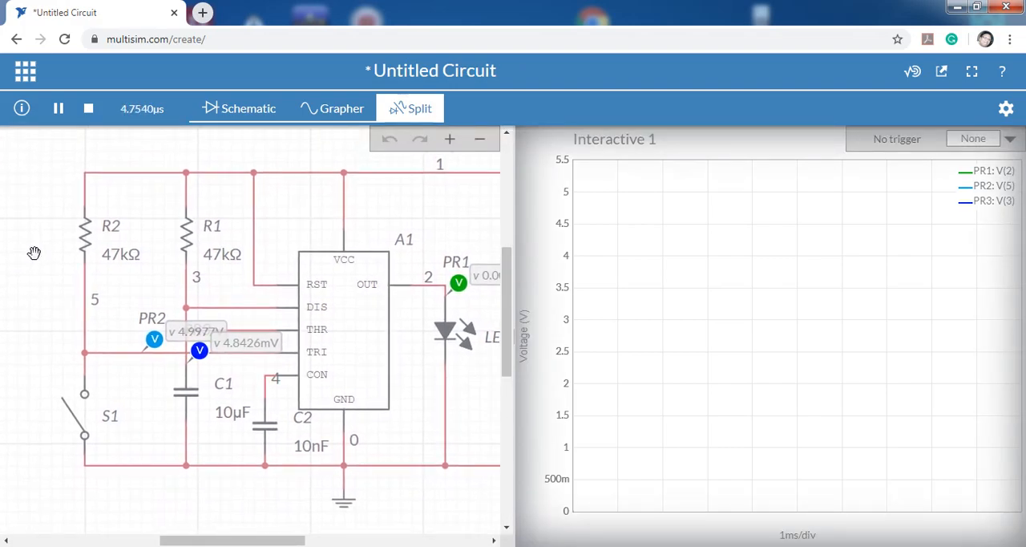
left_click(80, 425)
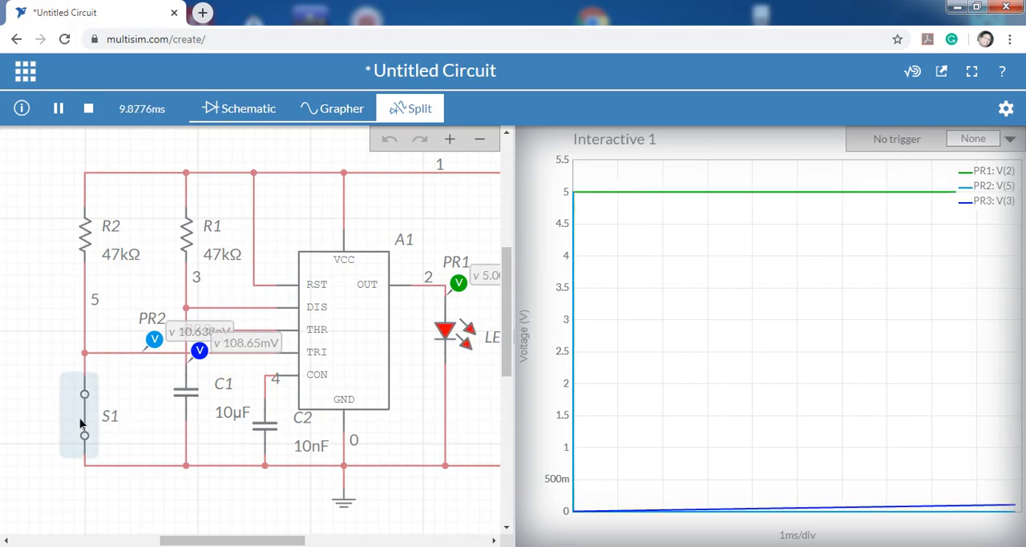
left_click(85, 415)
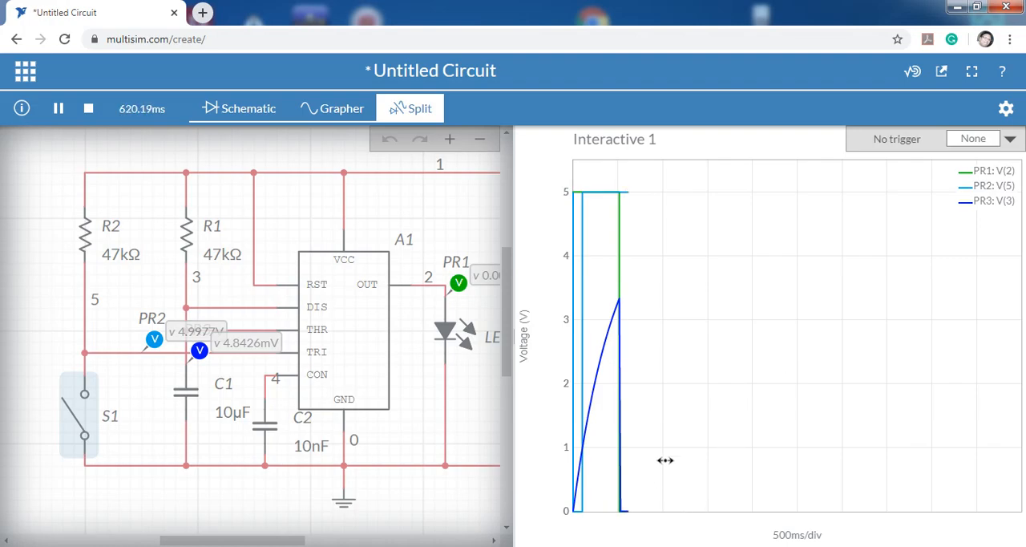
left_click(58, 109)
mouse_move(593, 199)
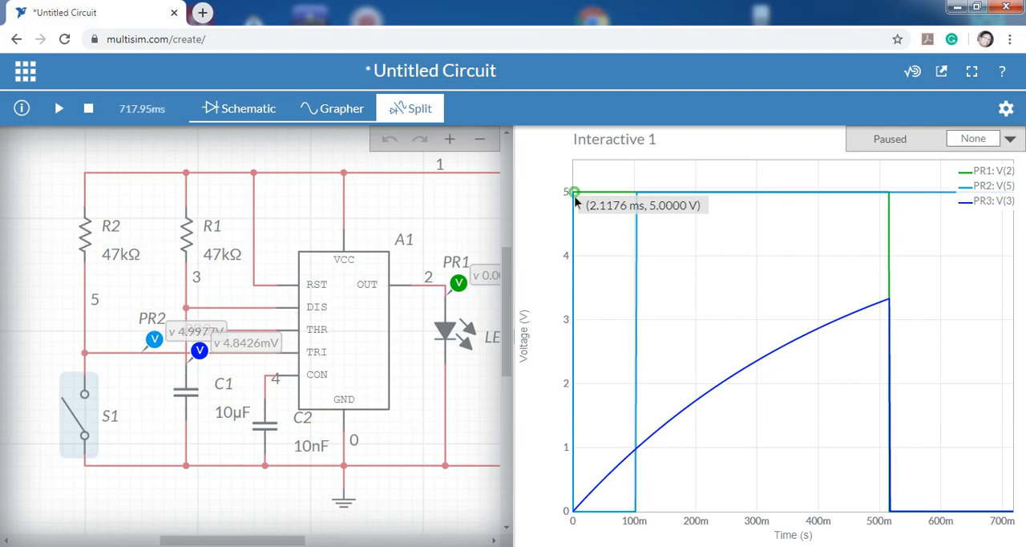
left_click(81, 417)
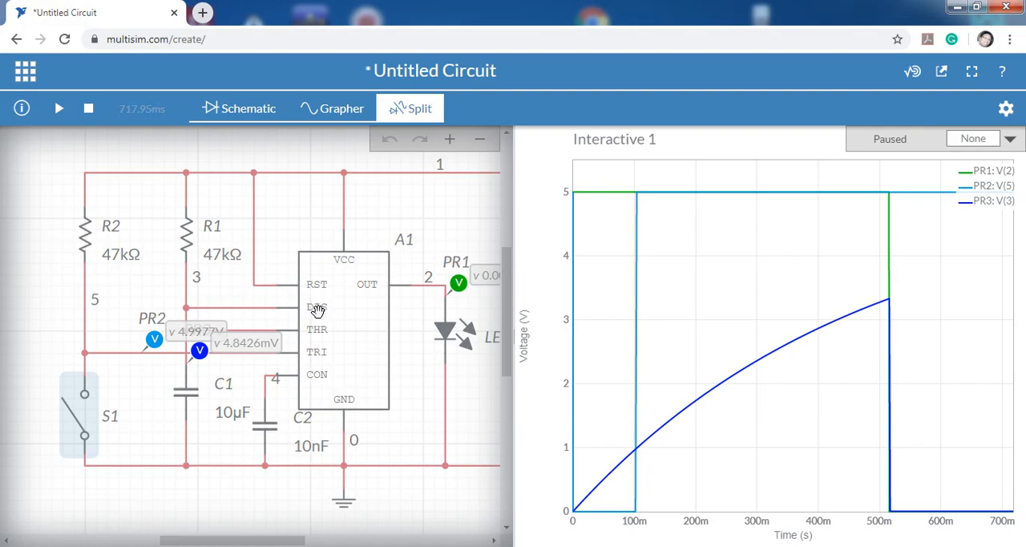
left_click_drag(425, 226, 372, 241)
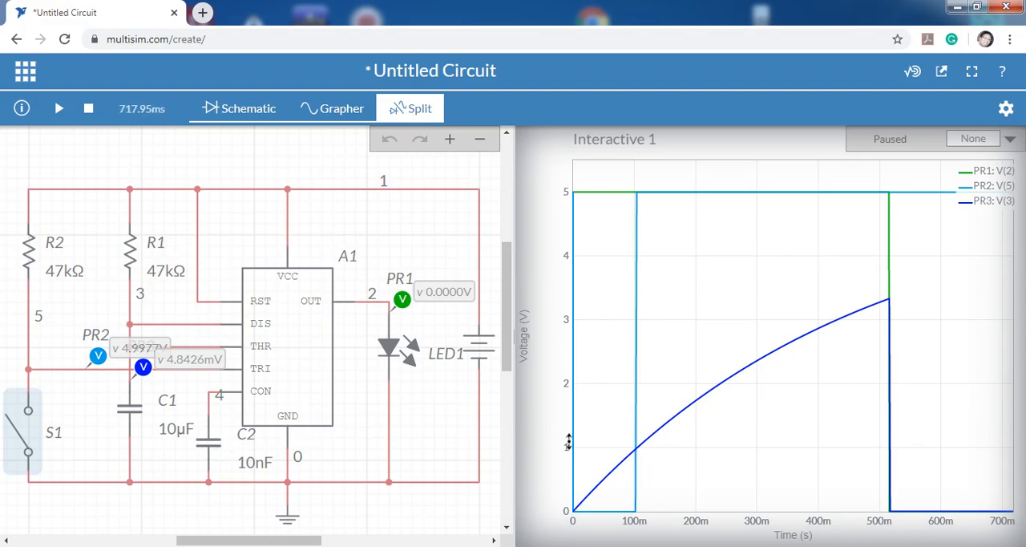
mouse_move(577, 514)
Resume the simulation and briefly close and reopen S1 to trigger another output pulse.
mouse_move(888, 300)
left_click(60, 110)
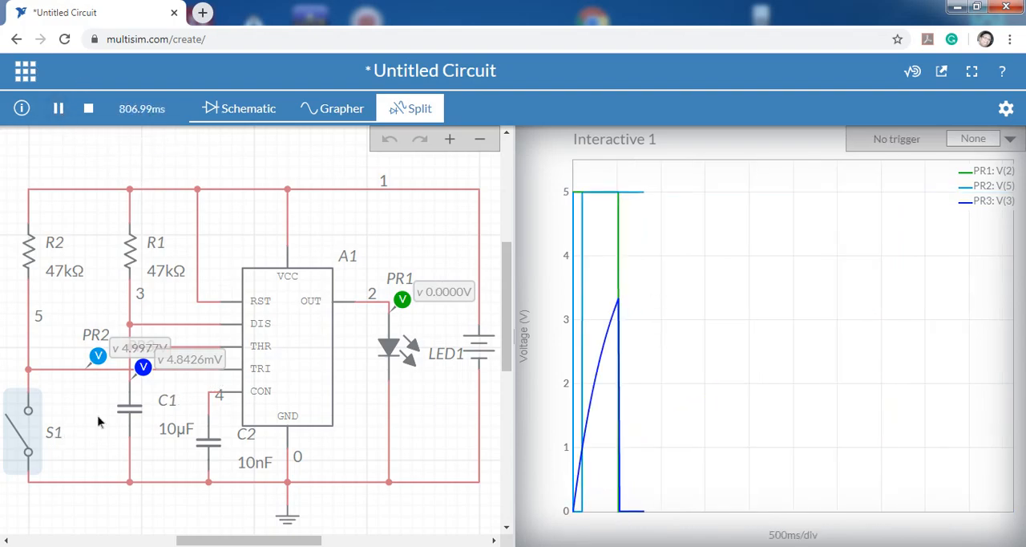
left_click(24, 439)
left_click(24, 432)
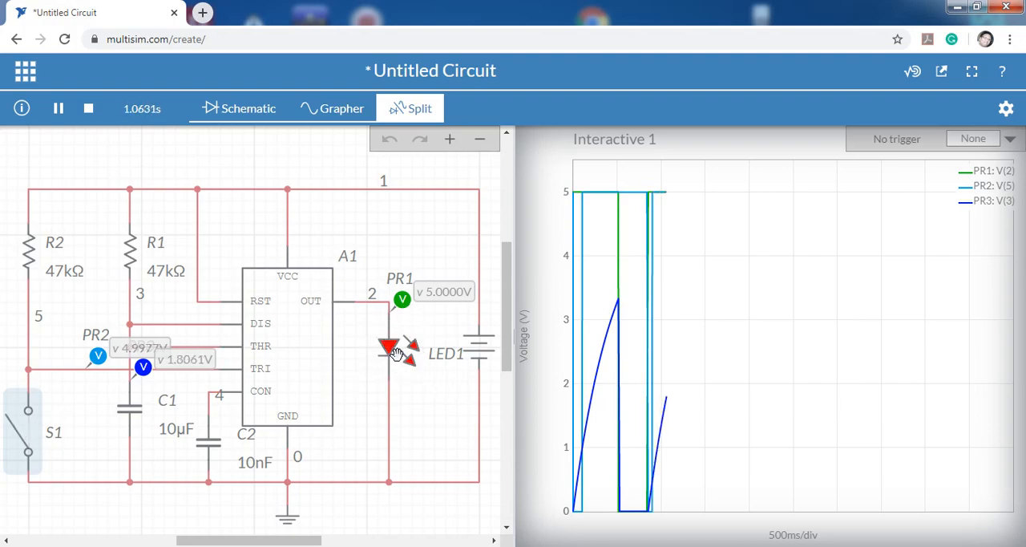
mouse_move(677, 203)
mouse_move(681, 335)
mouse_move(699, 311)
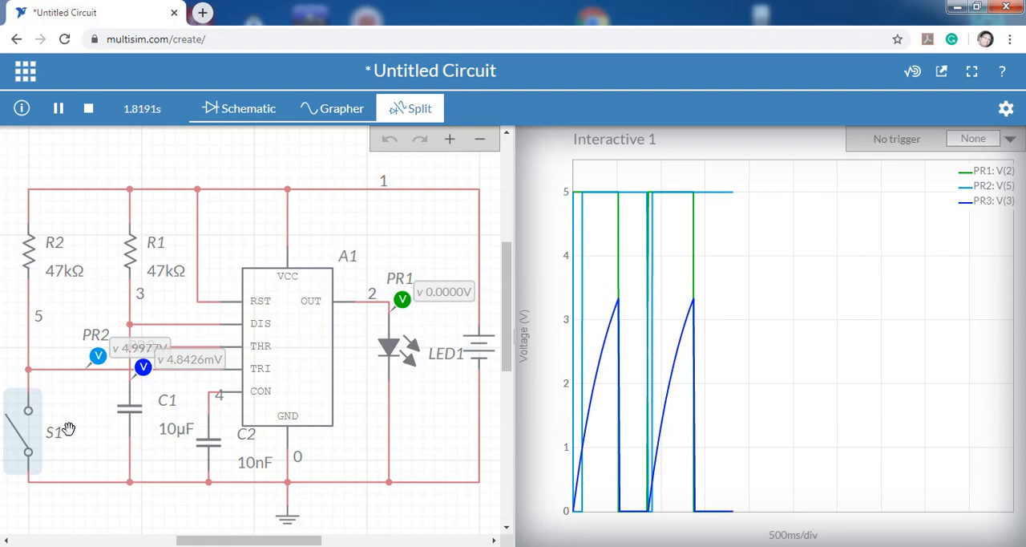
Keep S1 closed for longer than one timer pulse, reopen it, and stop the simulation.
left_click(26, 433)
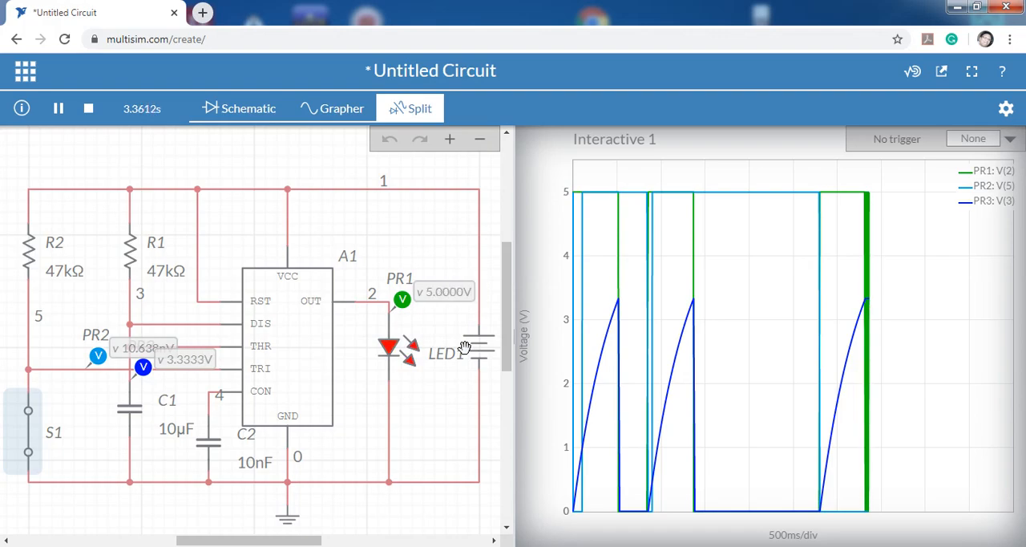
left_click(24, 437)
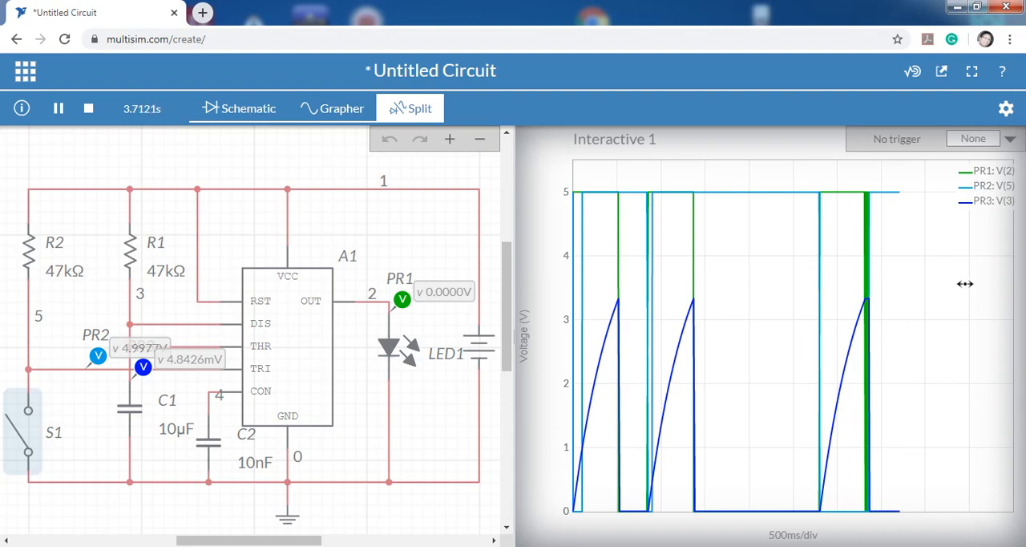
left_click(88, 108)
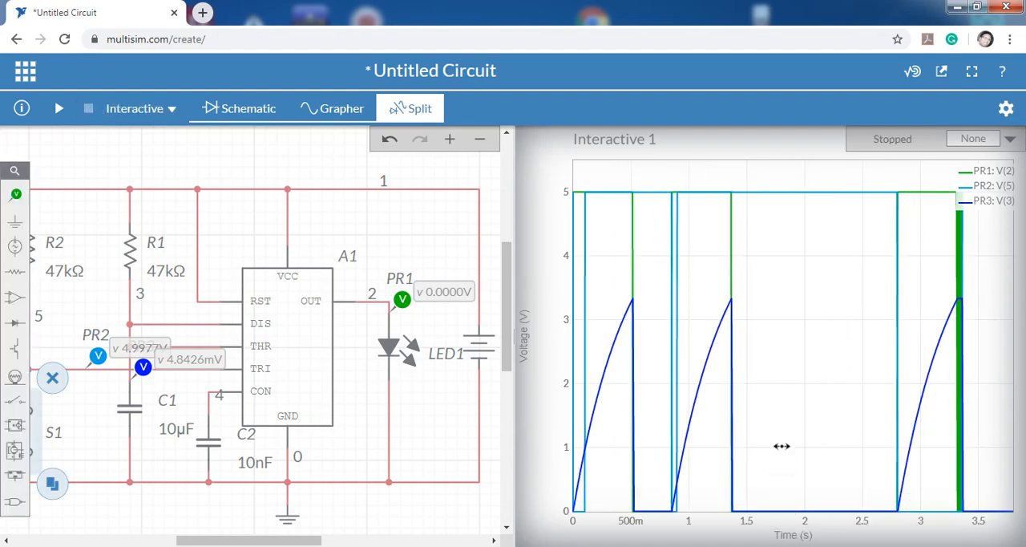
Enlarge the graph's time axis to show only the first two output pulses, starting at 0 s.
scroll(782, 446, "up", 3)
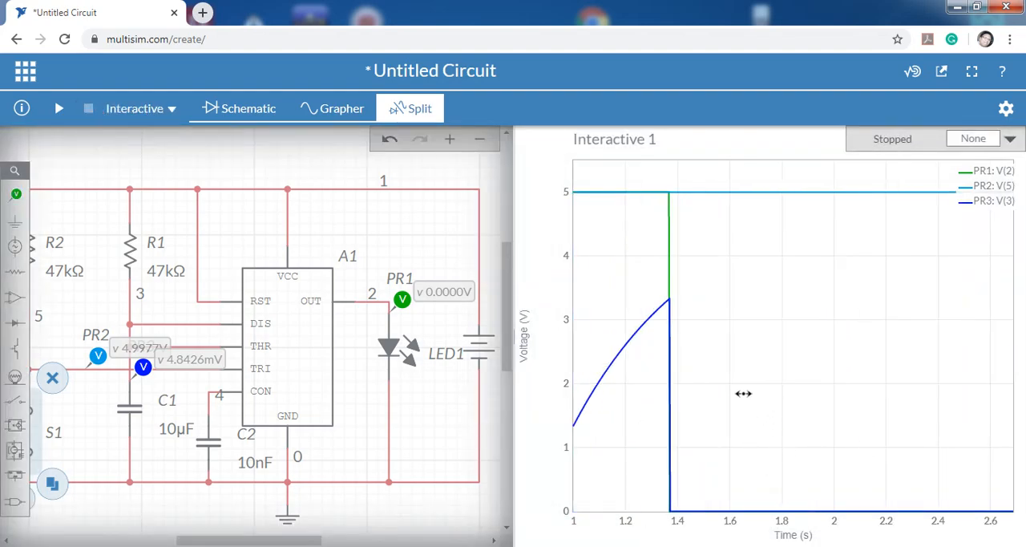
left_click_drag(751, 390, 875, 387)
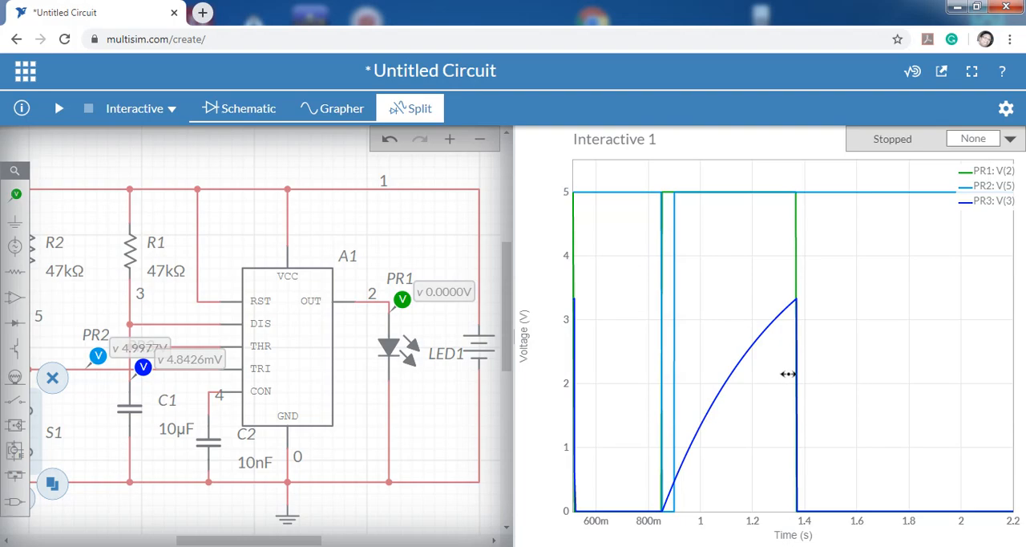
left_click_drag(1002, 368, 1023, 370)
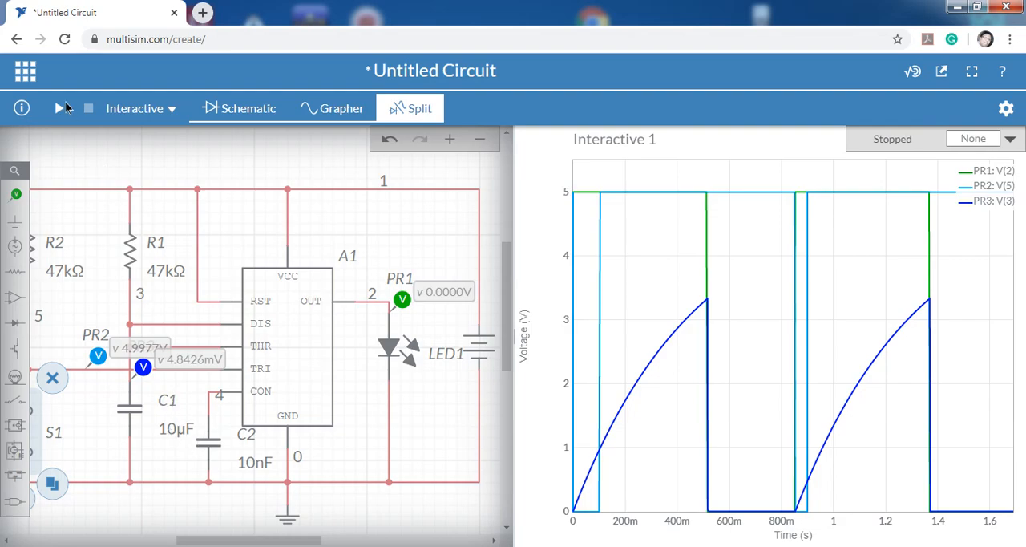
Set the capacitance of C1 to 5 µF.
left_click(177, 432)
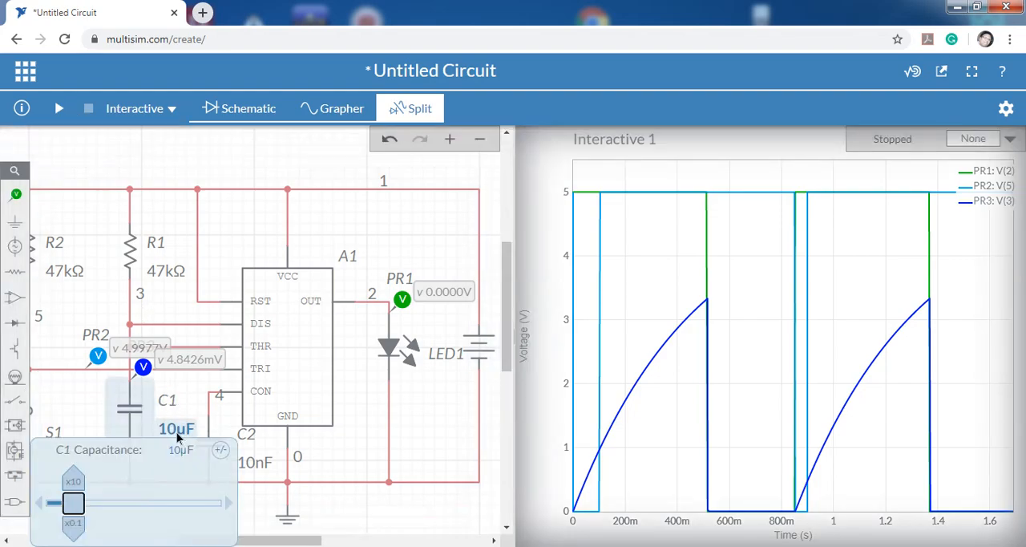
left_click(180, 449)
type("5")
left_click(339, 518)
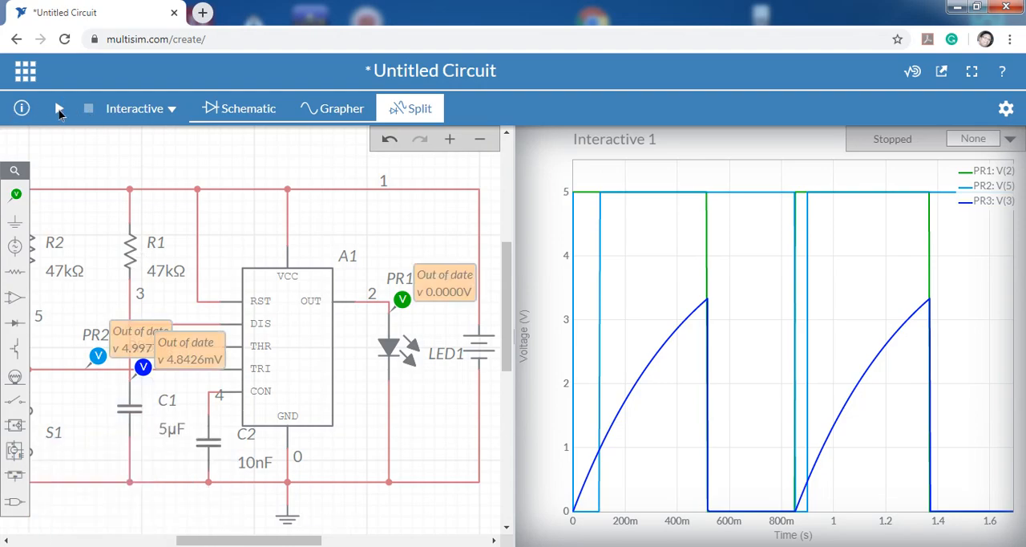
Rerun the simulation, pulse S1 closed and open once, and examine the length of the output pulse.
left_click(58, 108)
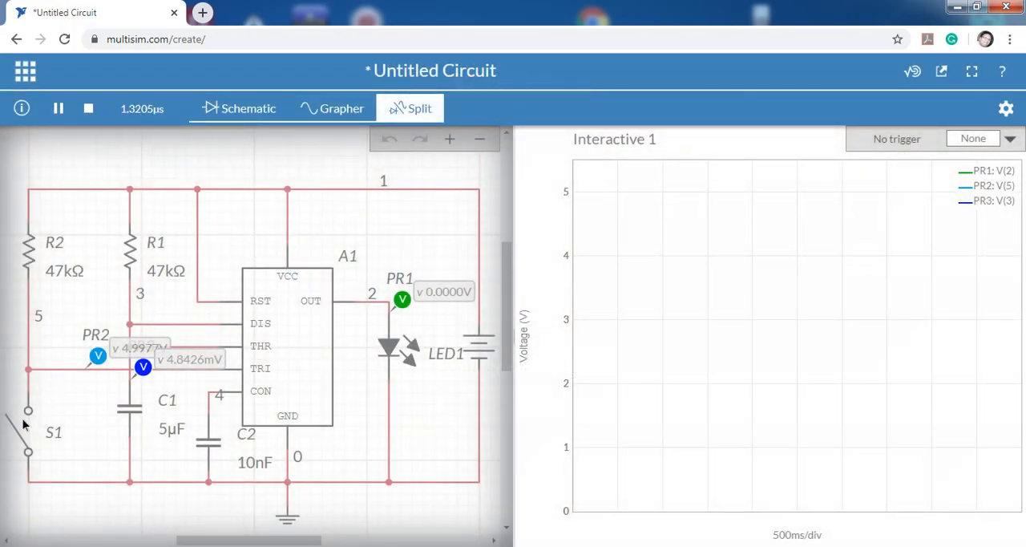
left_click(26, 433)
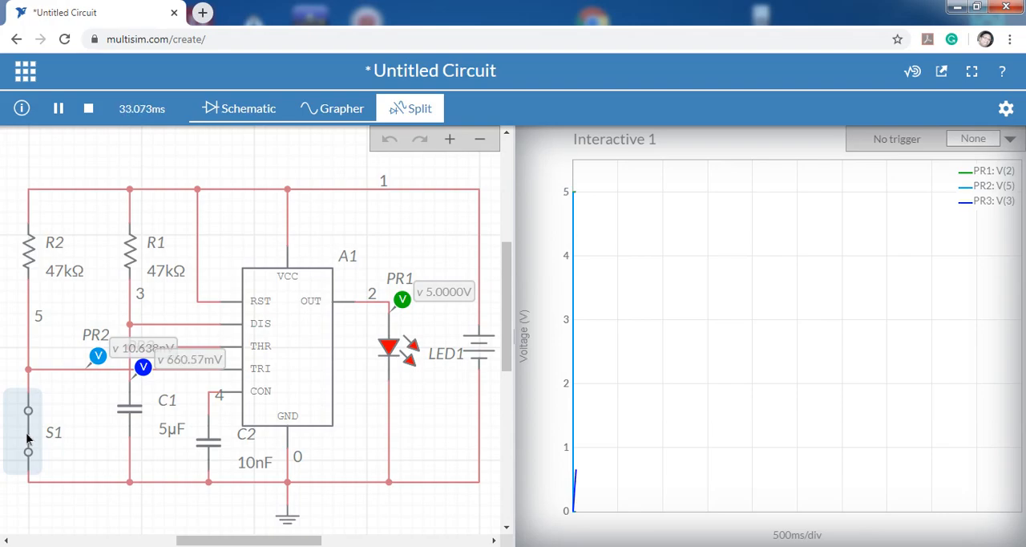
left_click(26, 437)
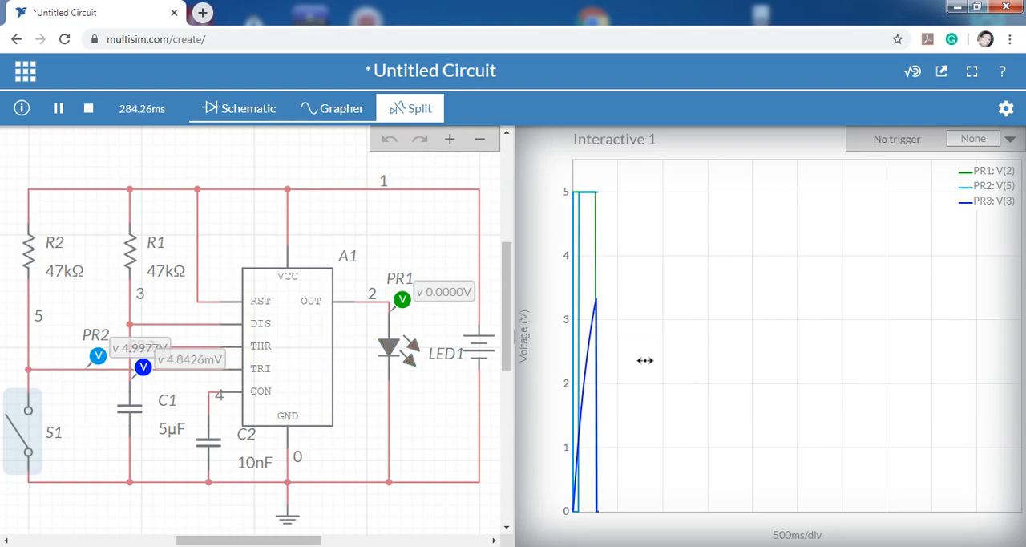
mouse_move(595, 194)
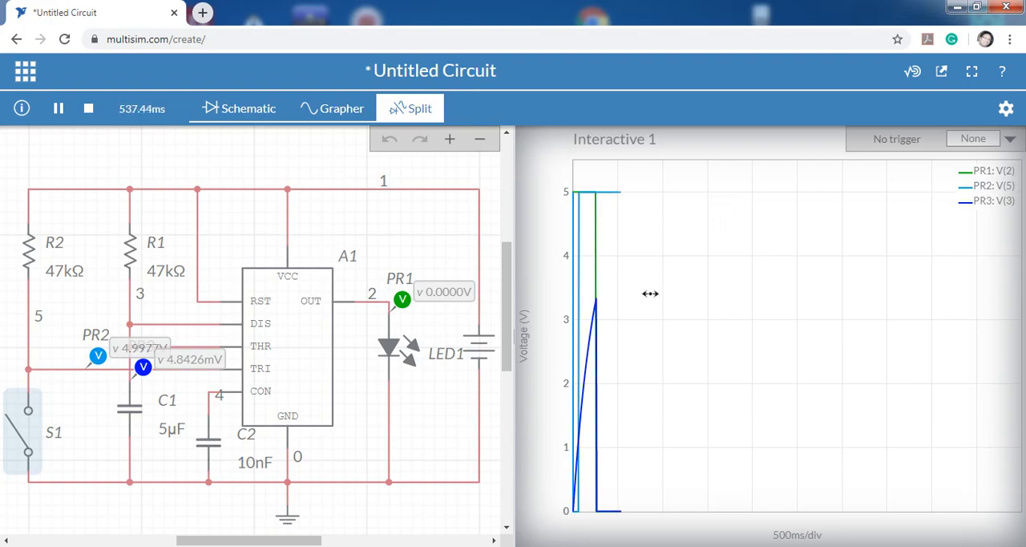
Stop the simulation and set the capacitance of C1 to 10 µF.
left_click(89, 108)
left_click(170, 427)
left_click(183, 449)
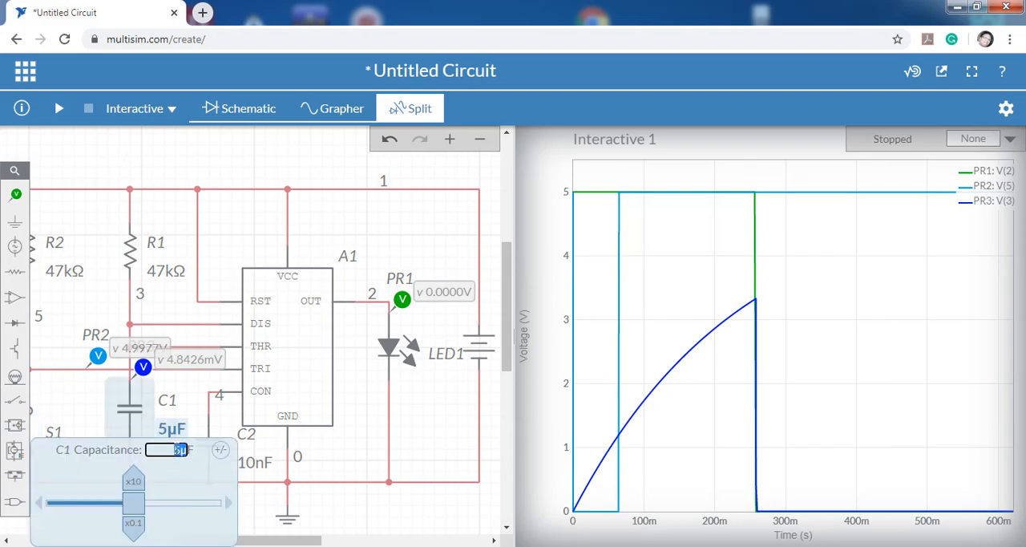
key("BackSpace")
type("10")
left_click(340, 494)
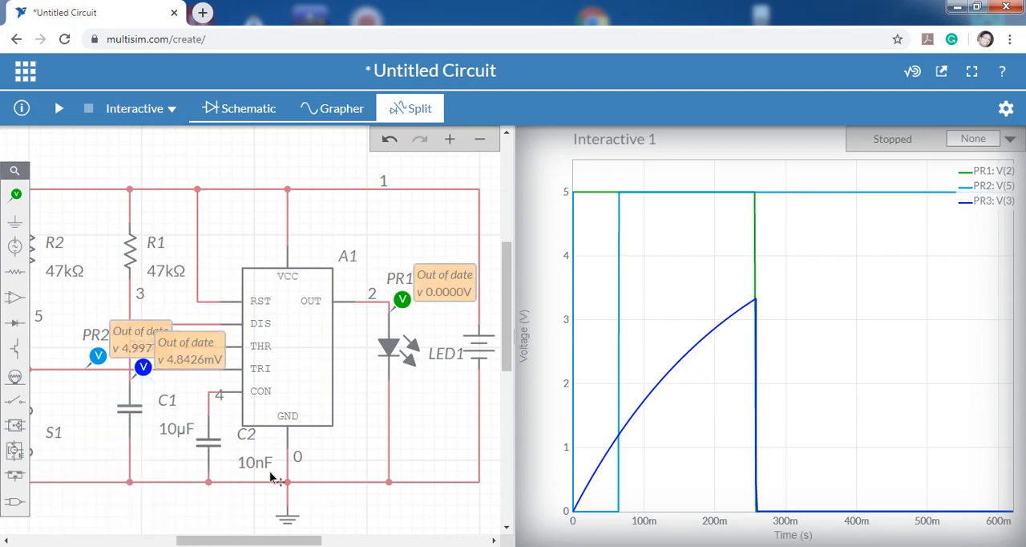
Run the simulation again, close and reopen S1 once, and examine where the output pulse ends on the graph.
left_click(61, 108)
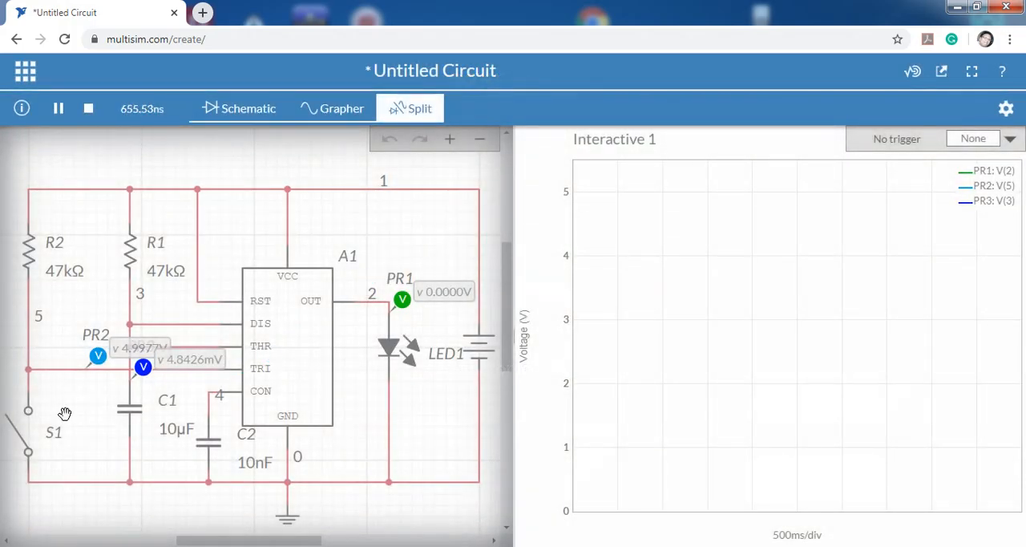
left_click(14, 437)
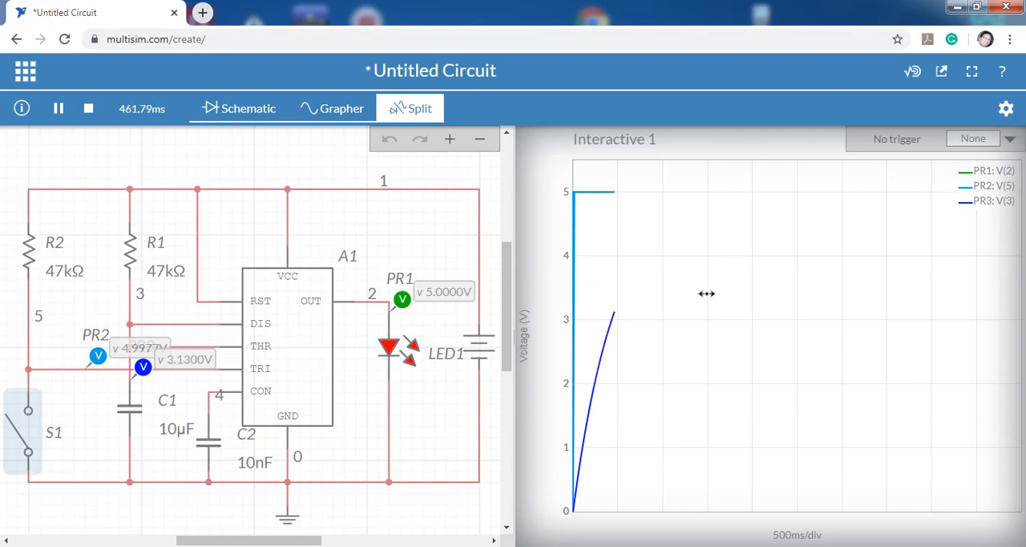
mouse_move(626, 304)
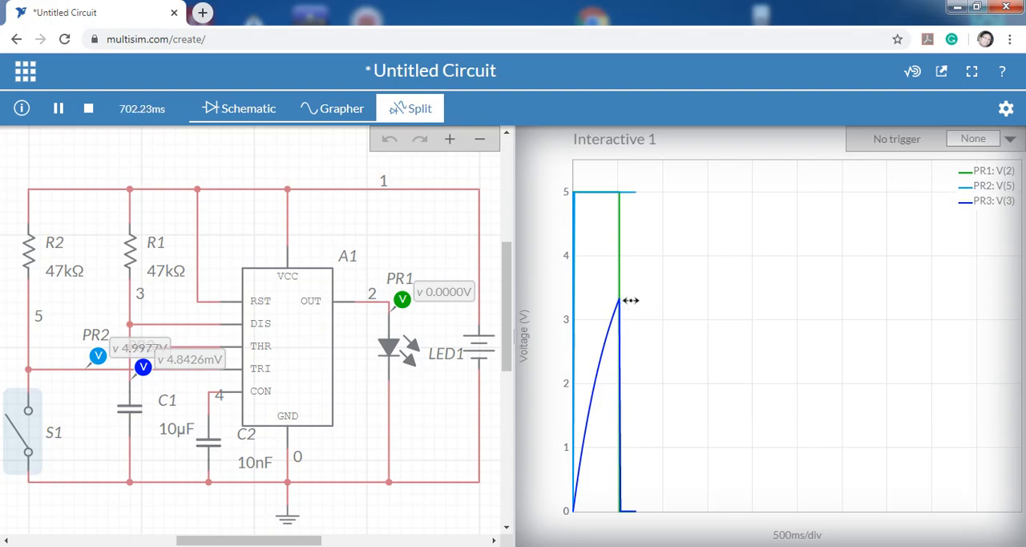
Stop the simulation and set the capacitance of C1 to 5 µF.
left_click(88, 109)
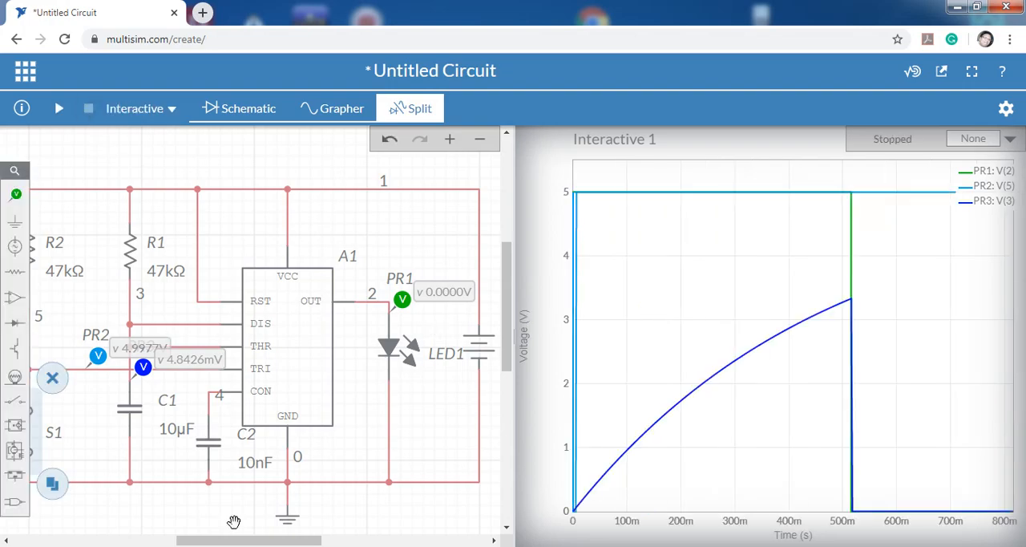
left_click(175, 433)
left_click(183, 450)
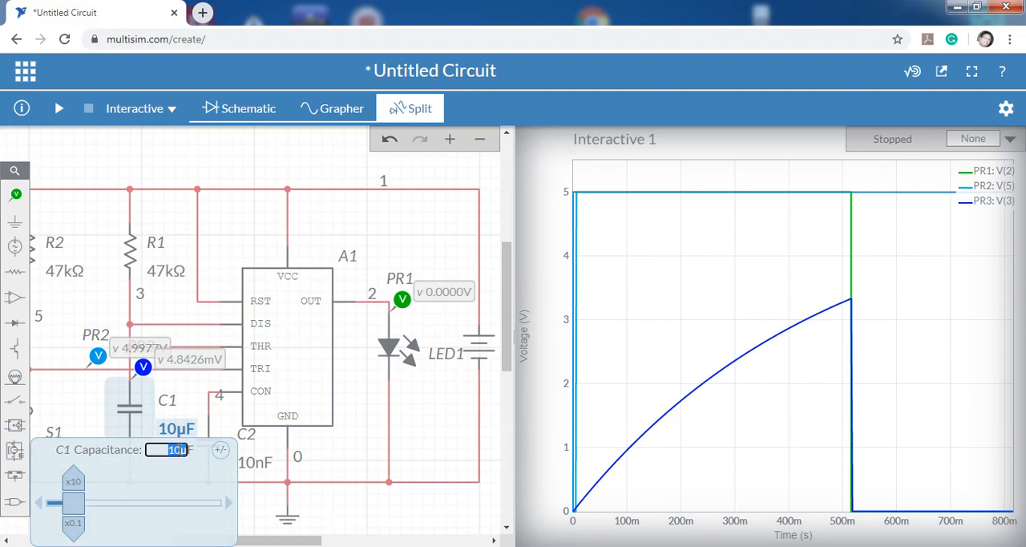
left_click(176, 451)
type("5")
left_click(366, 505)
Rerun the simulation, pulse S1 once, and compare the output pulse length with that of the previous run.
left_click(66, 115)
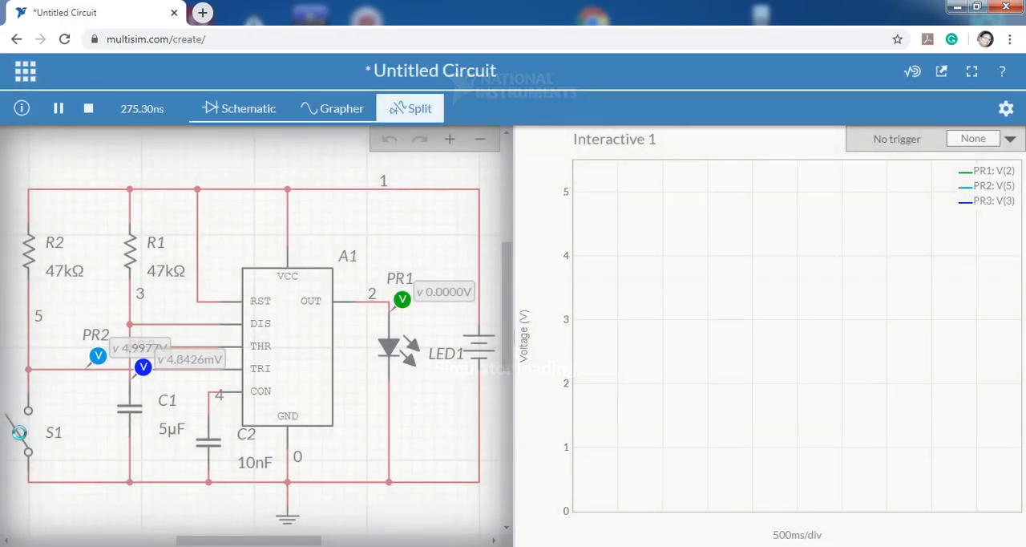
left_click(23, 433)
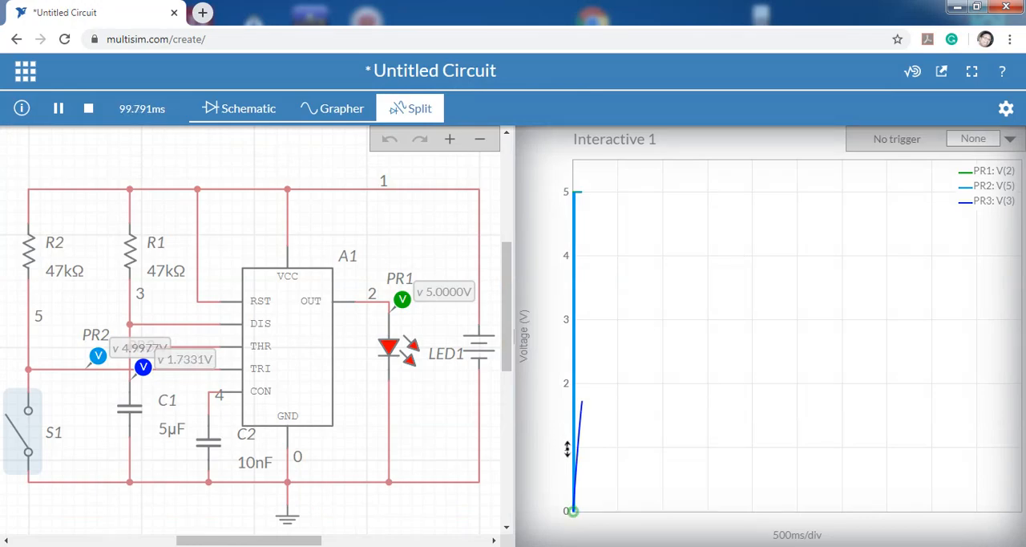
mouse_move(589, 356)
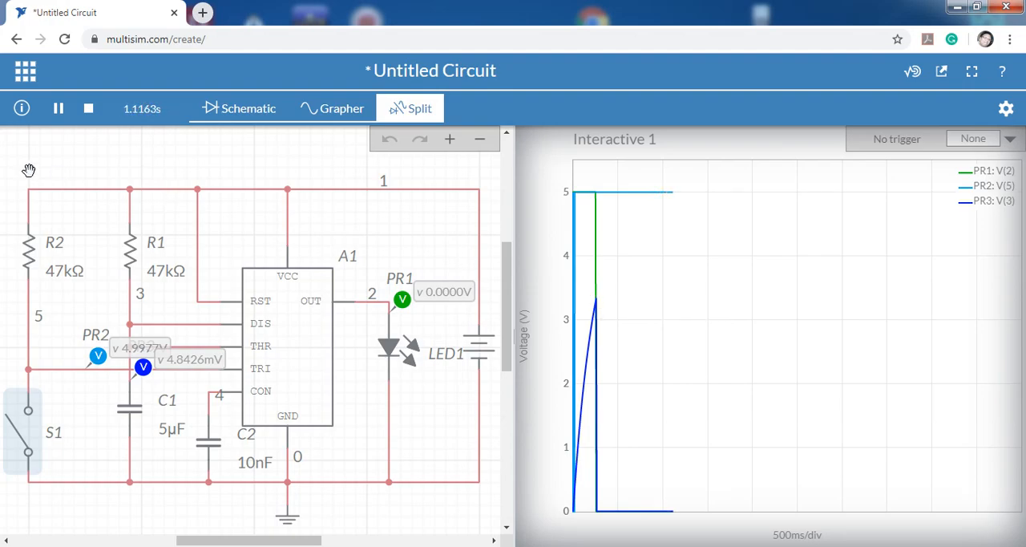
Stop the simulation and set the capacitance of C1 to 20 µF.
left_click(89, 109)
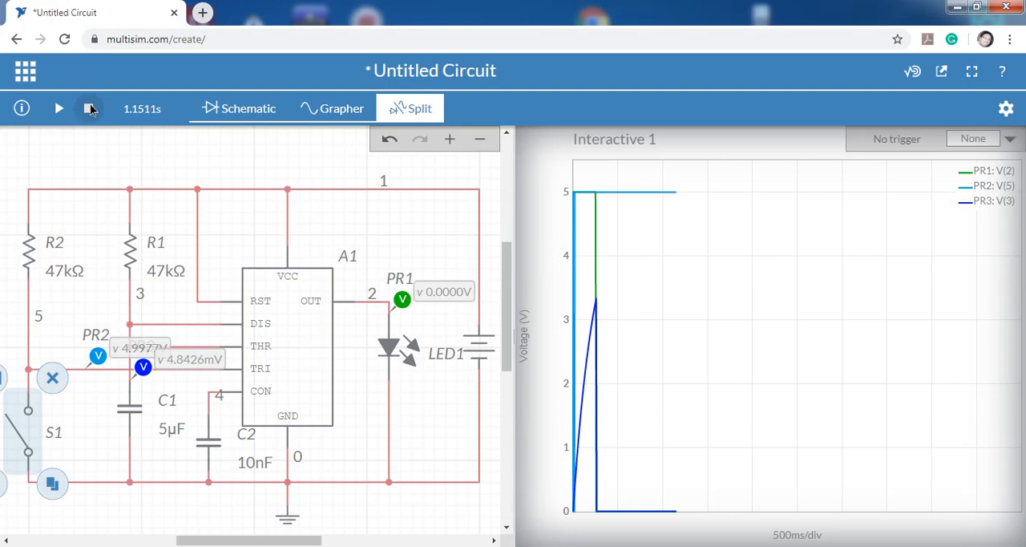
left_click(168, 428)
double_click(184, 451)
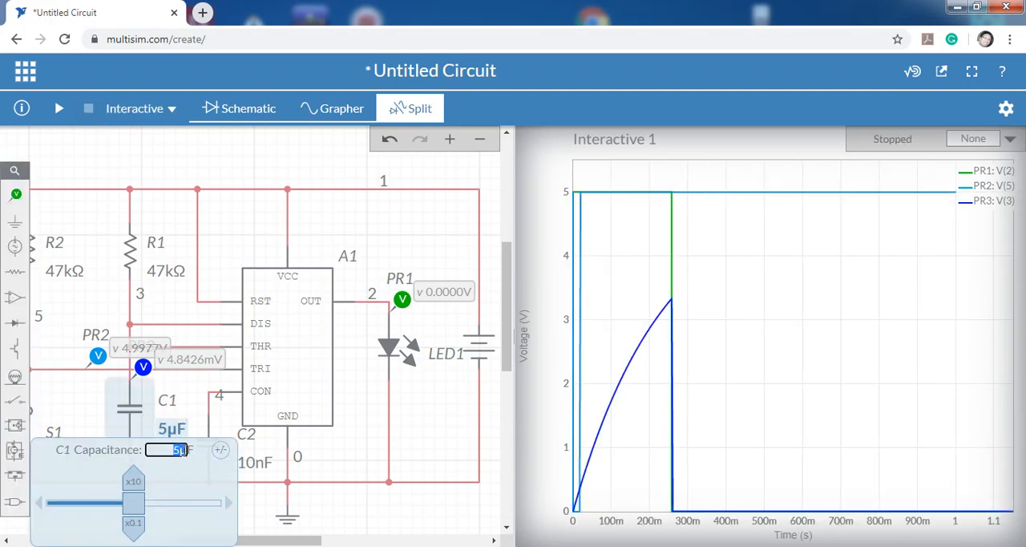
left_click(181, 449)
left_click(360, 516)
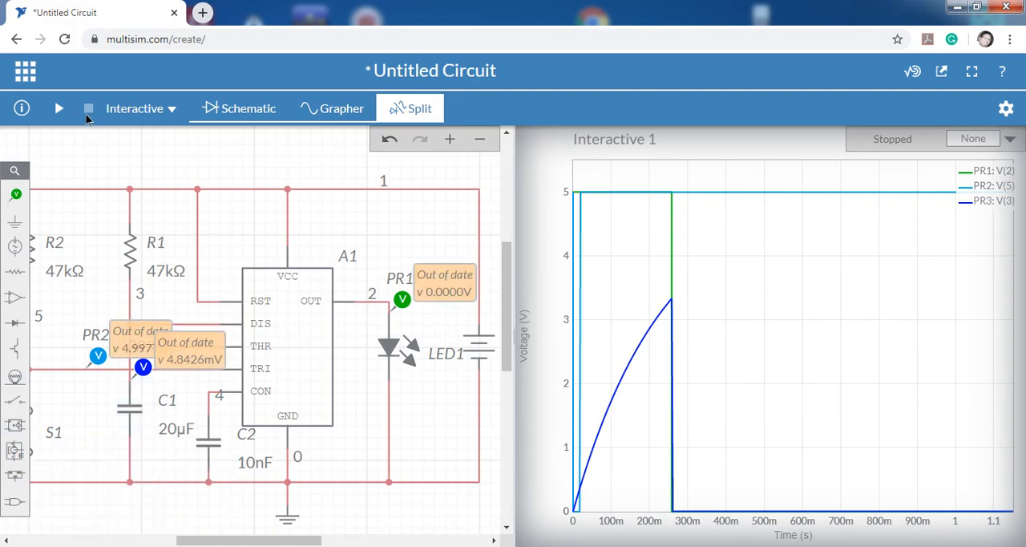
Rerun the simulation, pulse S1 closed and open once, and read the time at the peak of the capacitor voltage curve.
left_click(58, 112)
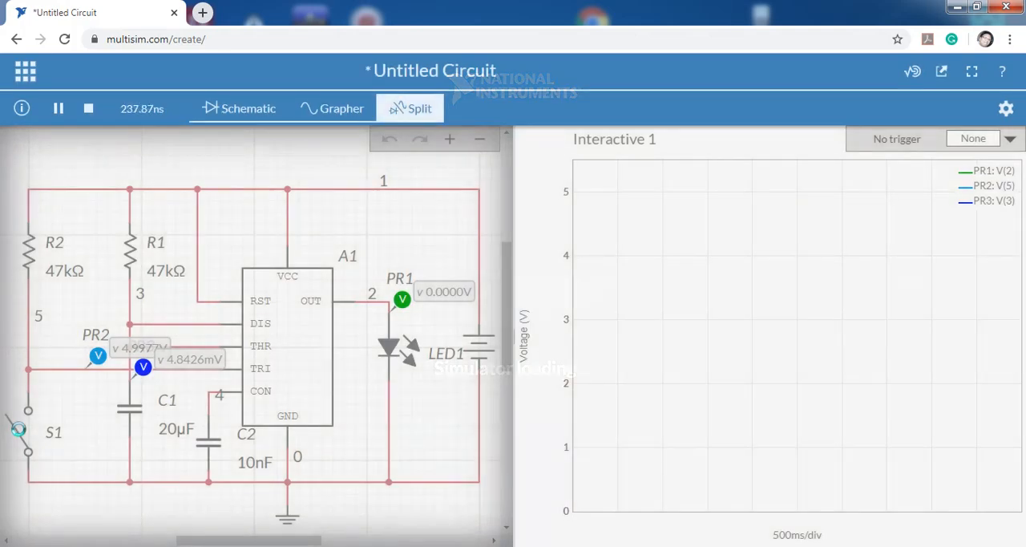
left_click(19, 431)
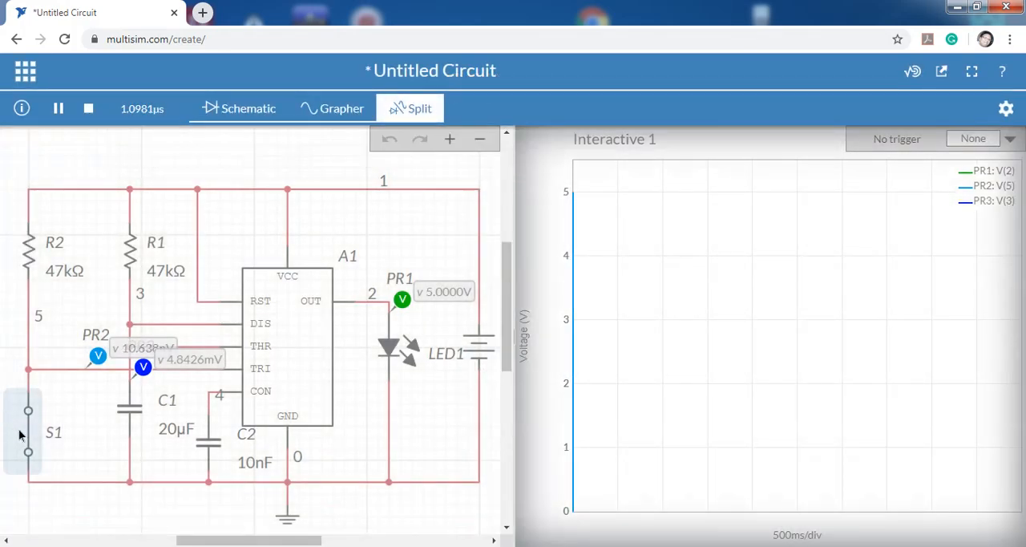
left_click(23, 433)
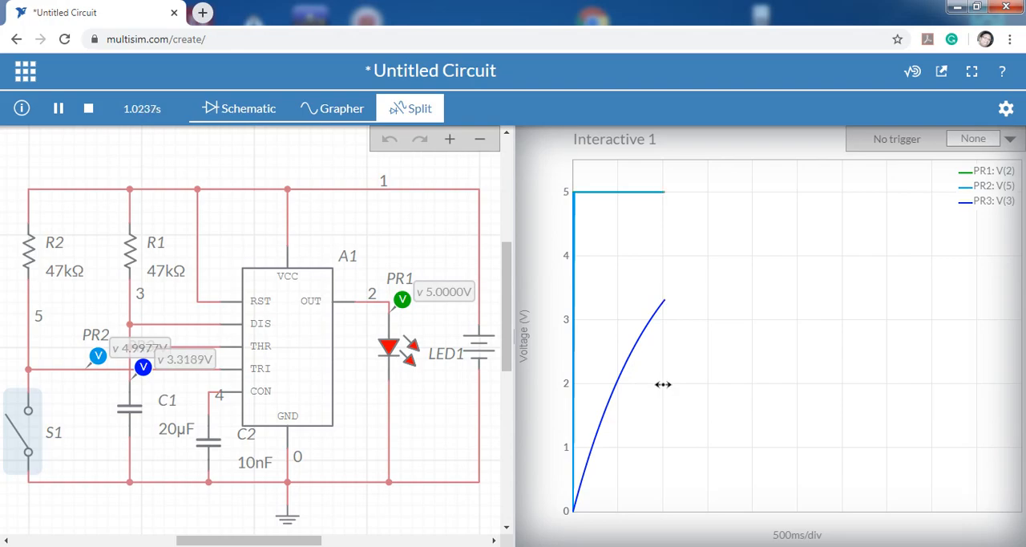
mouse_move(672, 301)
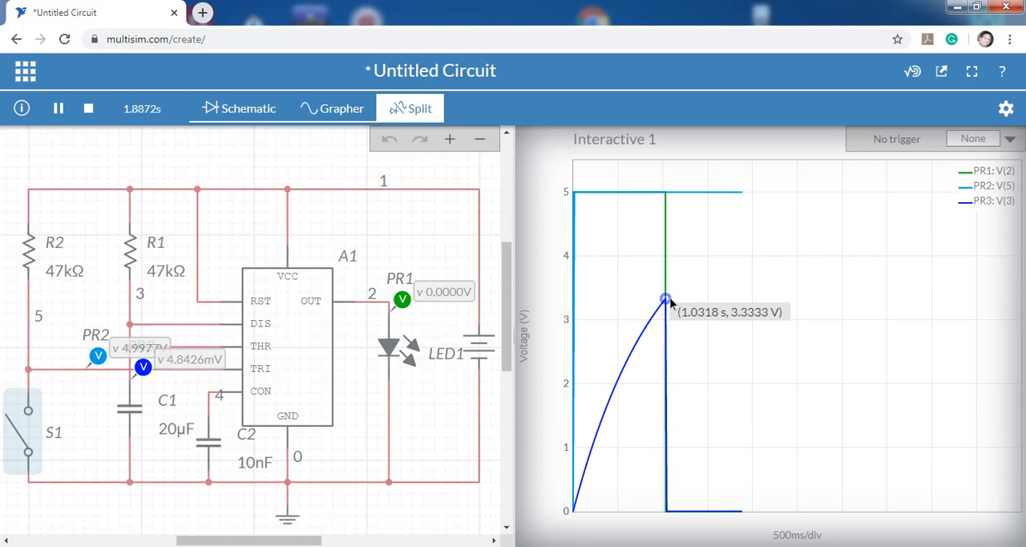
Set the capacitance of C1 to 10 µF and stop the simulation.
left_click(168, 433)
double_click(178, 449)
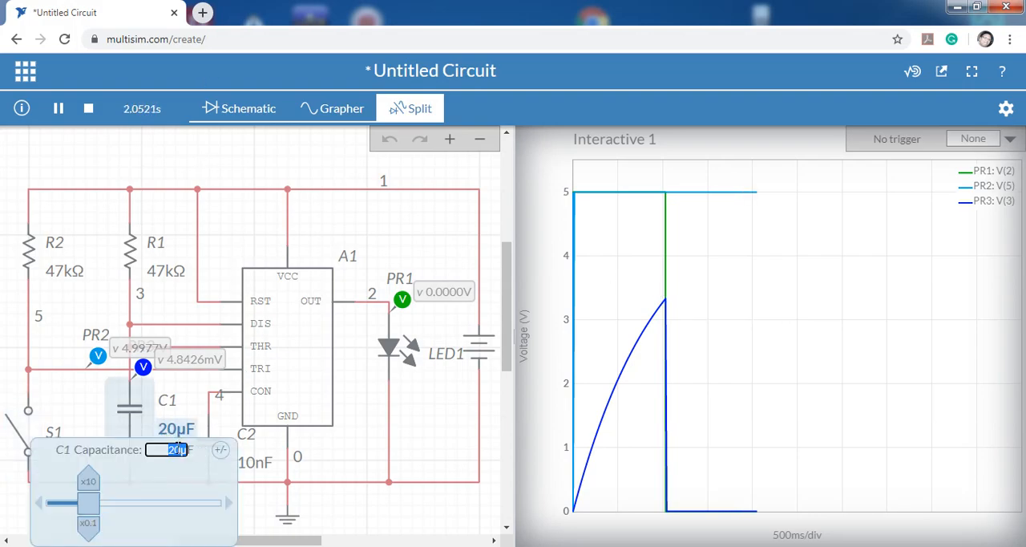
left_click(179, 451)
left_click(109, 270)
left_click(89, 110)
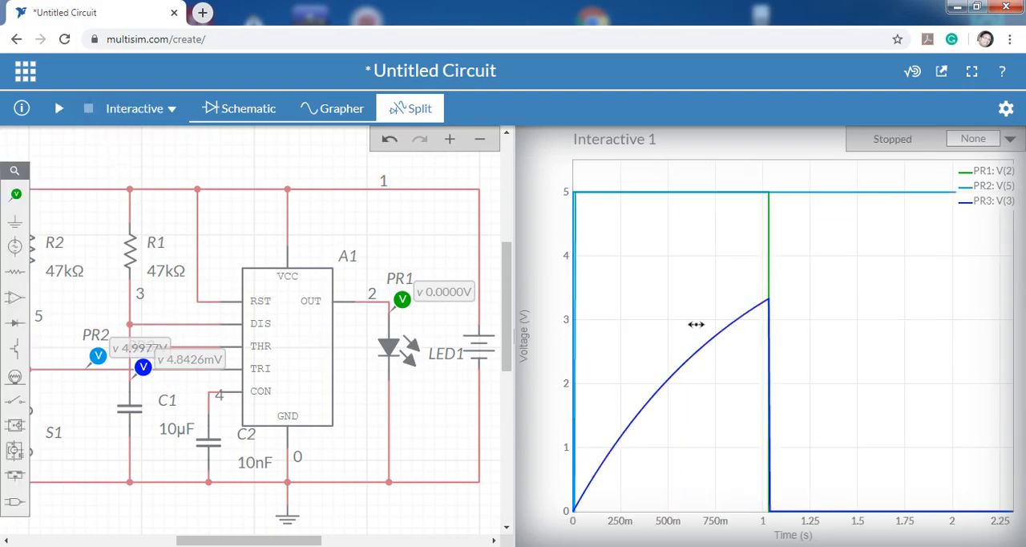
Set the resistance of R1 to 100 kΩ.
left_click(163, 271)
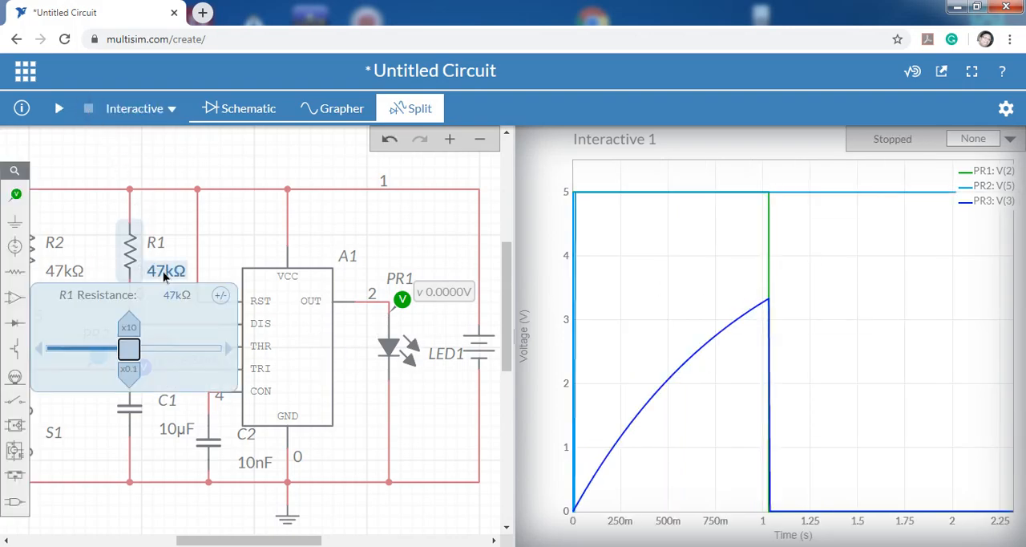
left_click(178, 294)
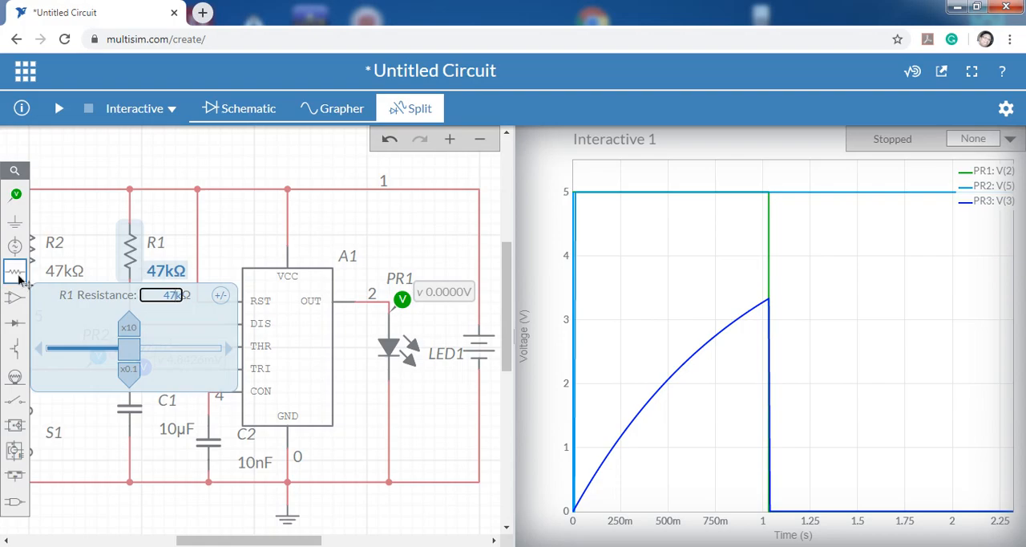
left_click(166, 273)
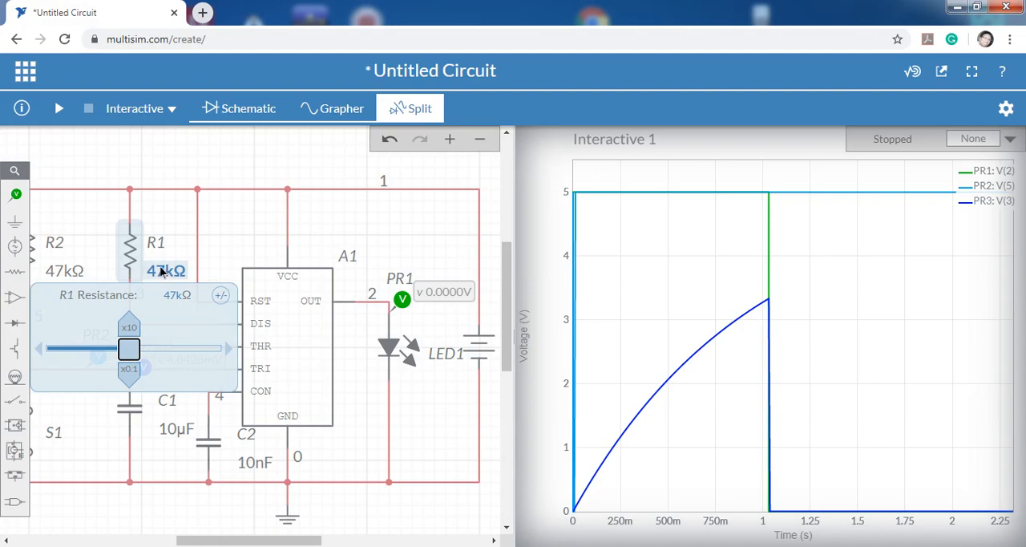
double_click(174, 296)
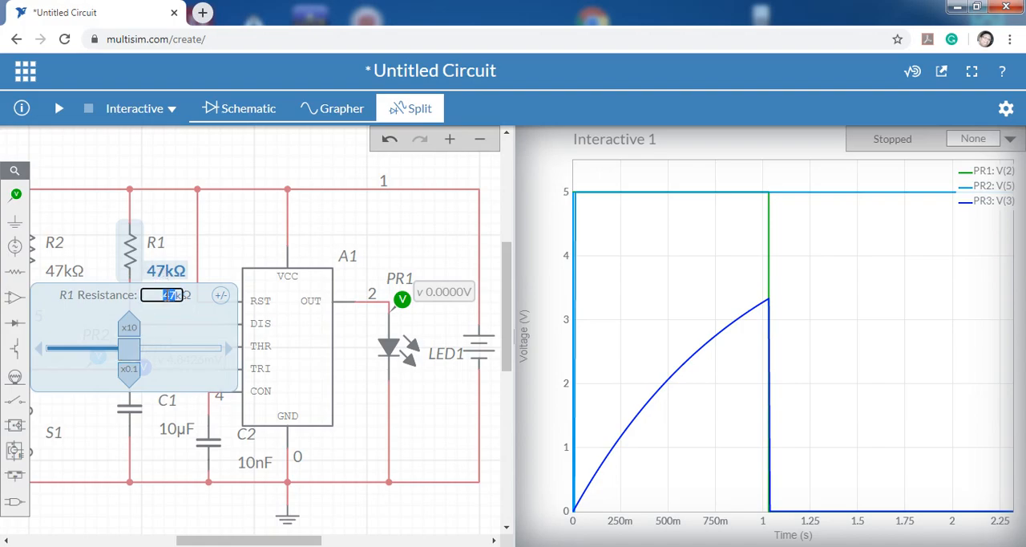
type("100k")
left_click(172, 477)
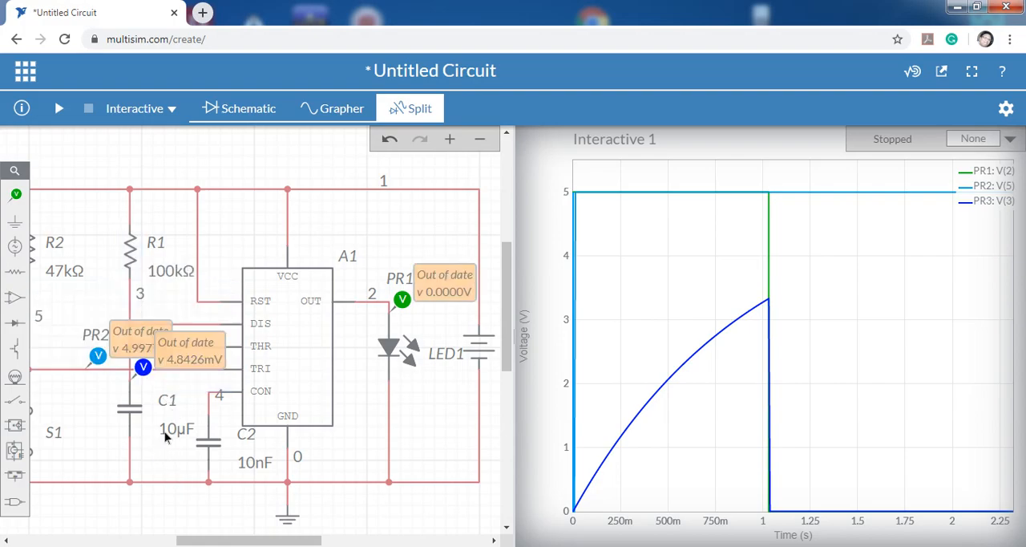
Rerun the simulation, pulse S1 once, and examine how the new R1 value affects the output pulse length.
left_click(59, 110)
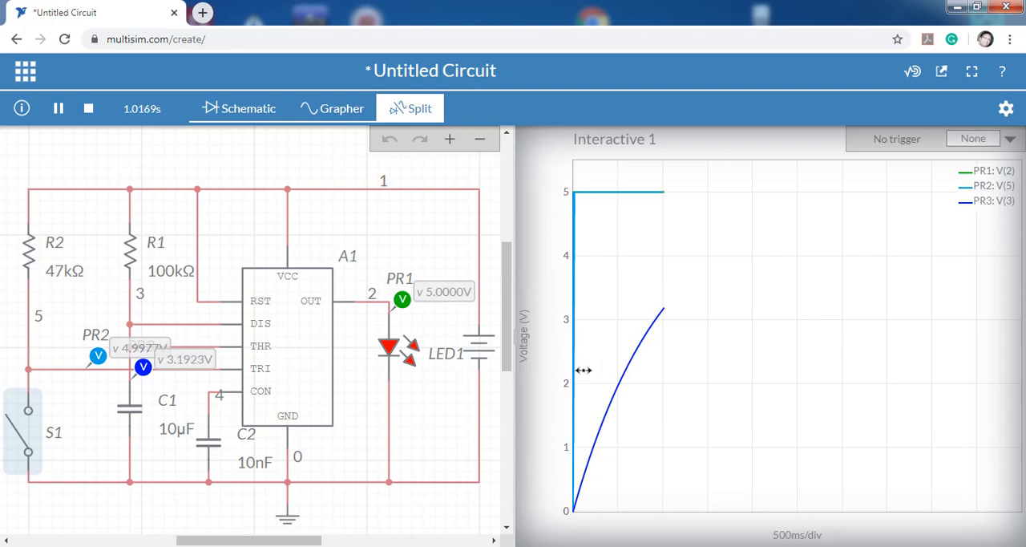
mouse_move(671, 299)
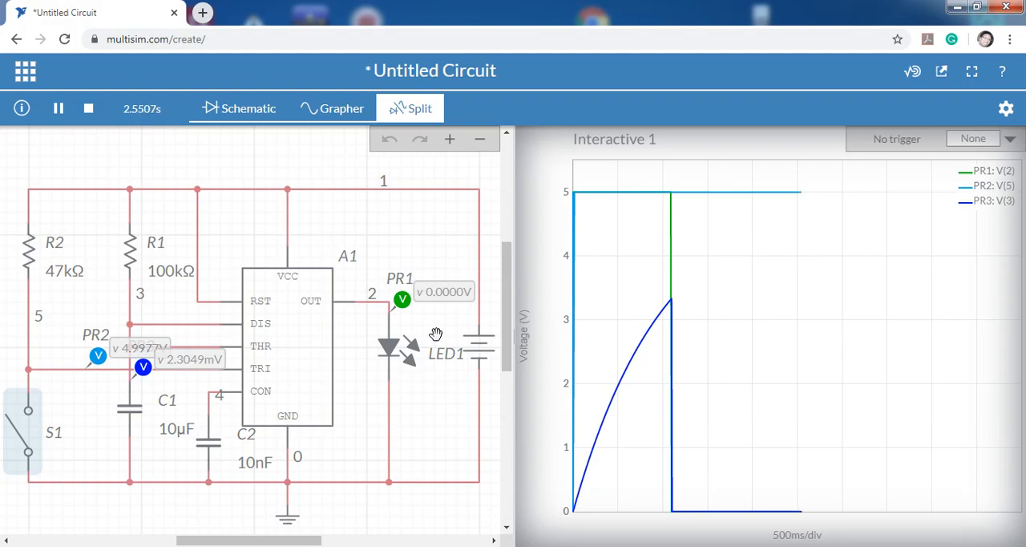
Switch to the schematic-only view and stop the simulation.
left_click(249, 110)
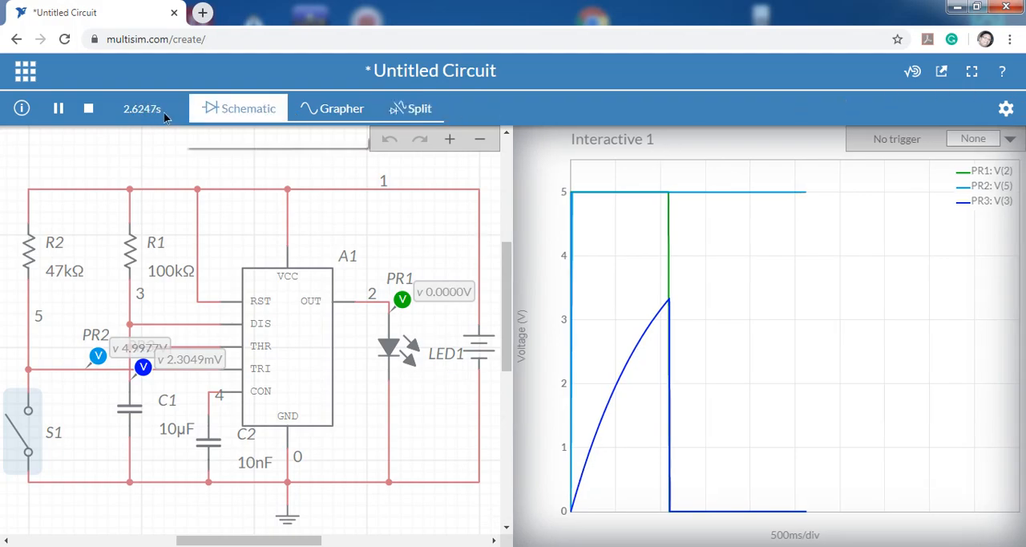
left_click(88, 108)
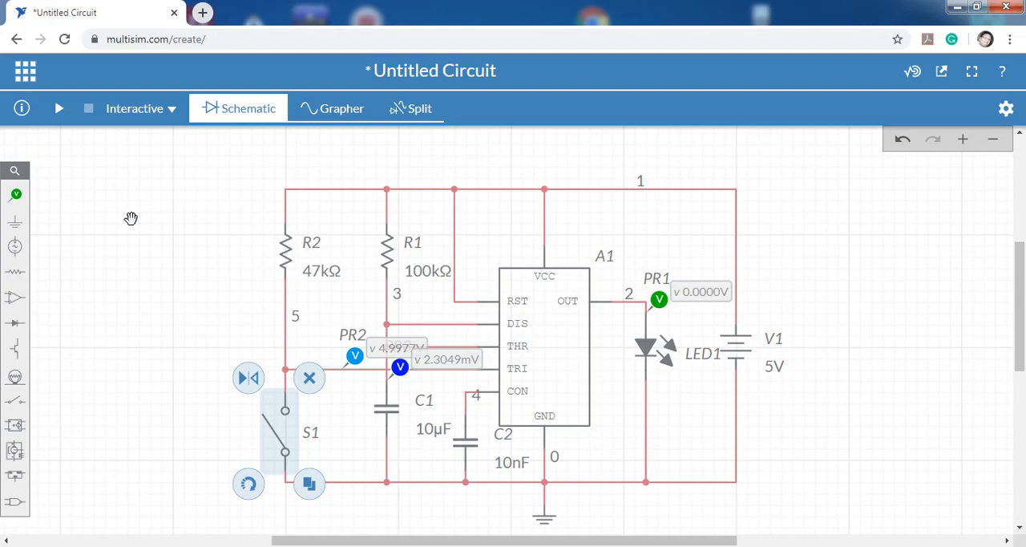
left_click(193, 241)
Delete switch S1, capacitor C1 and resistors R1 and R2 from the circuit.
left_click(285, 448)
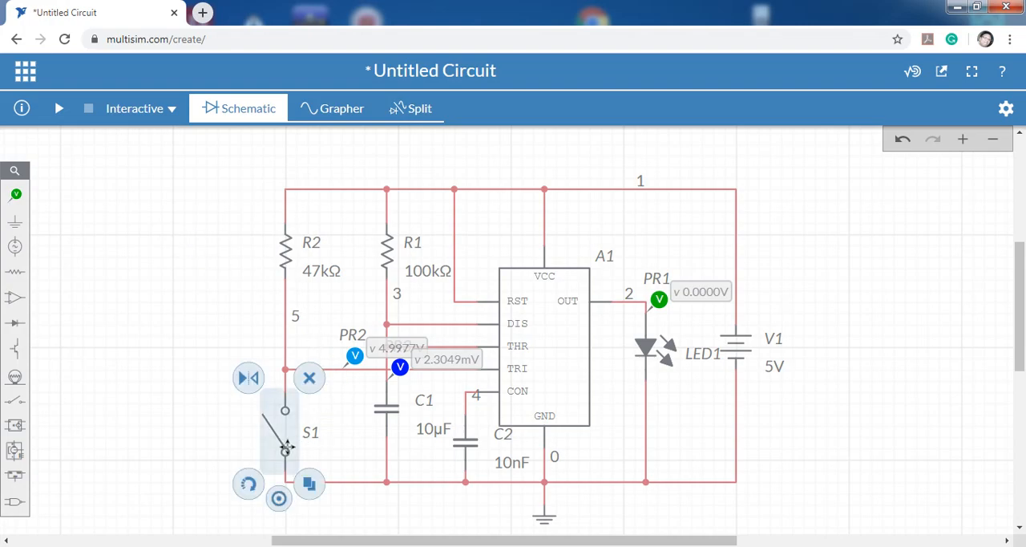
key("Delete")
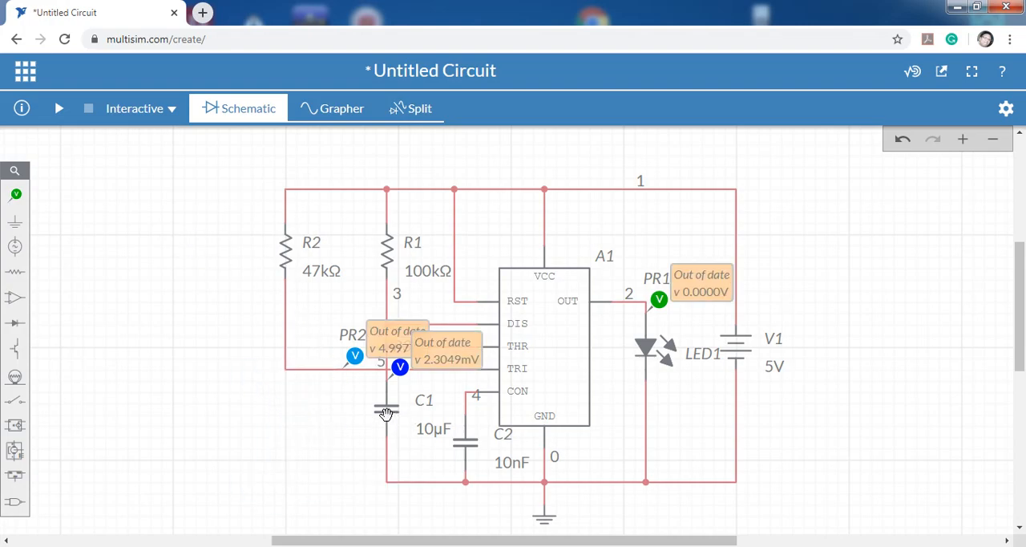
left_click(386, 415)
key("Delete")
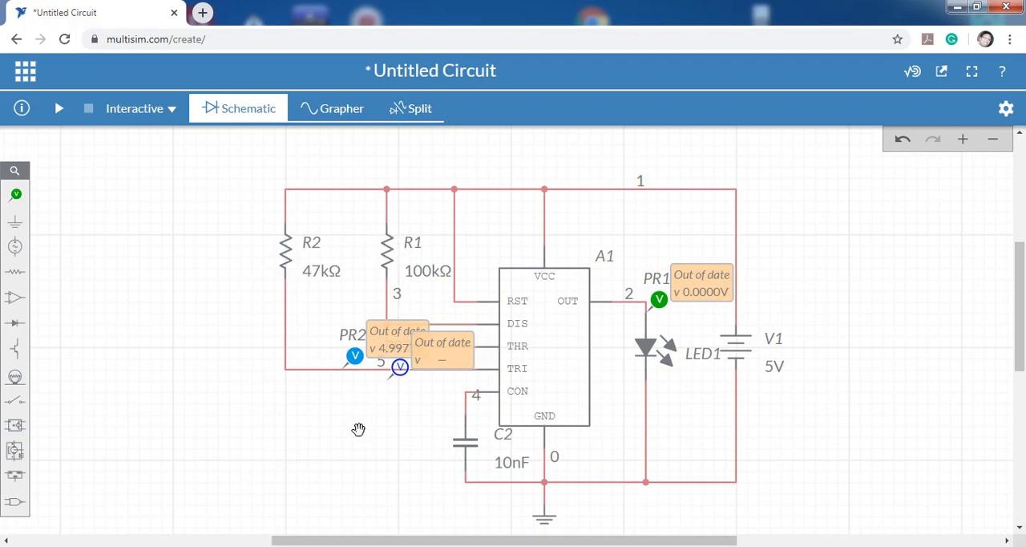
left_click(387, 254)
key("Delete")
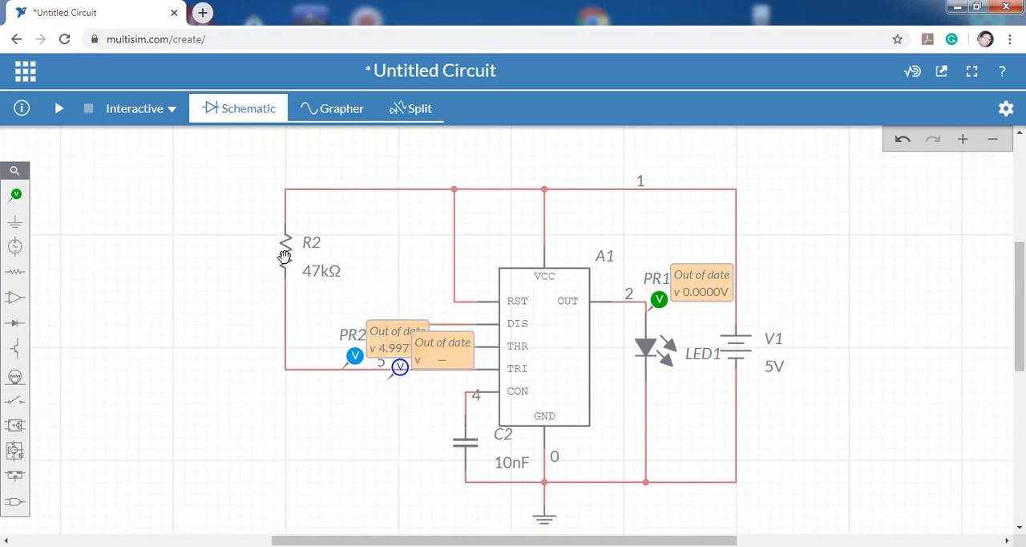
left_click(282, 255)
key("Delete")
Delete voltage probes PR2 and PR3.
left_click(359, 355)
key("Delete")
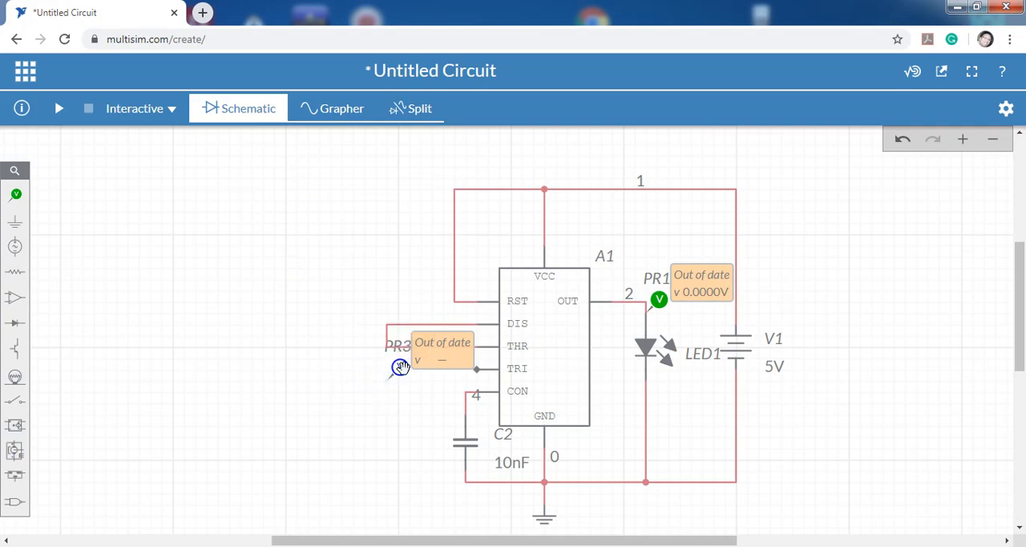
left_click(399, 367)
key("Delete")
Delete the wire joining DIS to THR and the wire connecting RST to the supply line.
left_click(401, 346)
key("Delete")
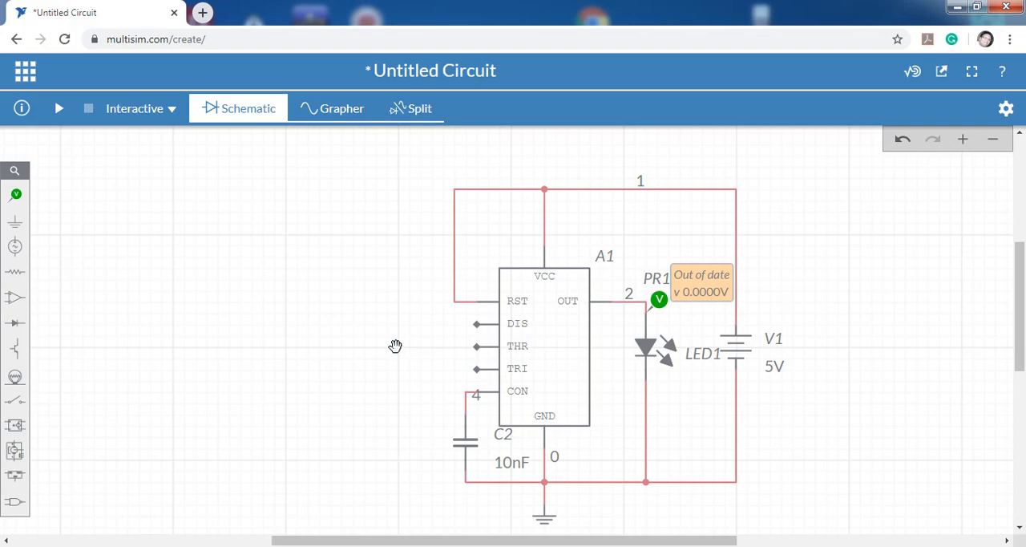
left_click(484, 197)
key("Delete")
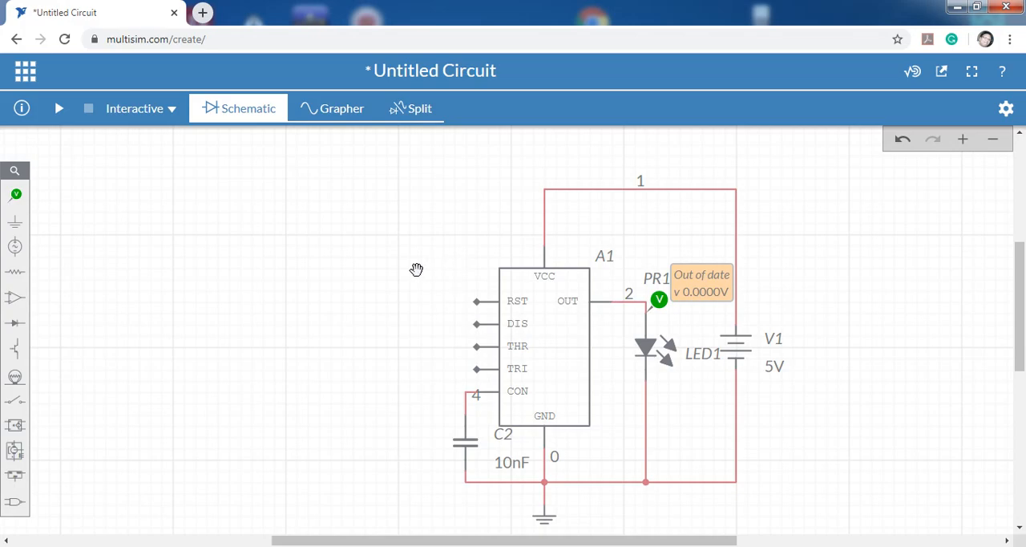
Place a resistor to the left of the 555 timer and rotate it to stand vertically.
left_click(14, 272)
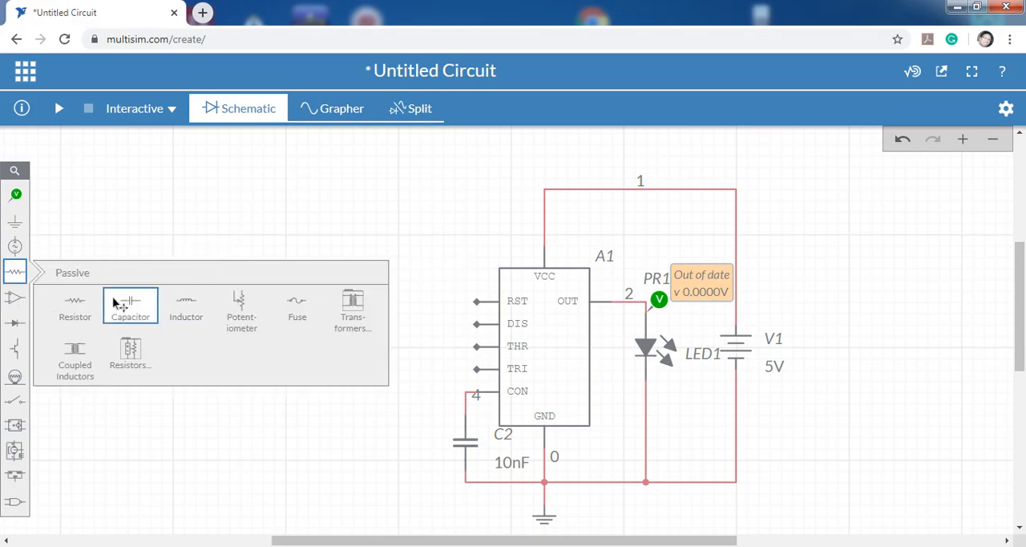
left_click(77, 303)
left_click(265, 266)
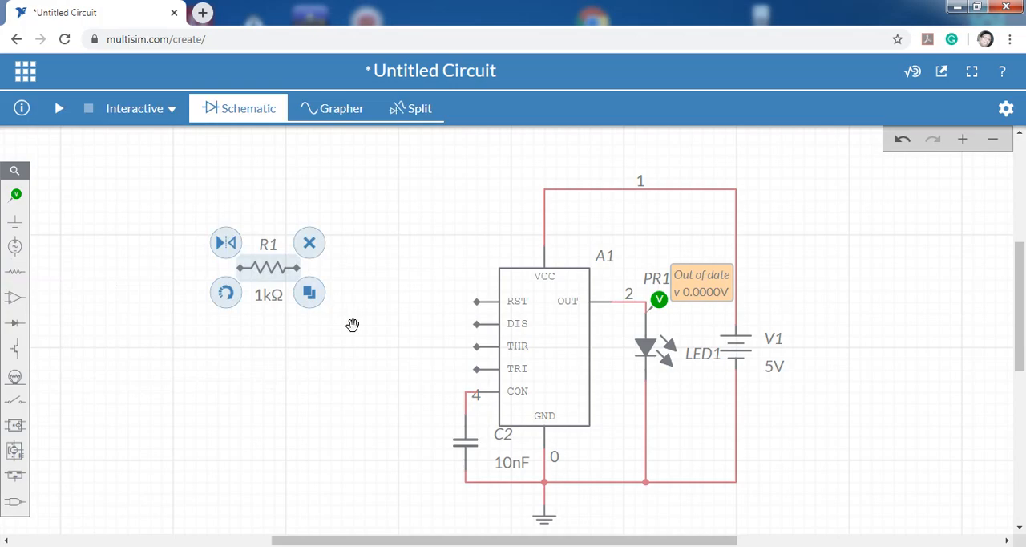
left_click(235, 298)
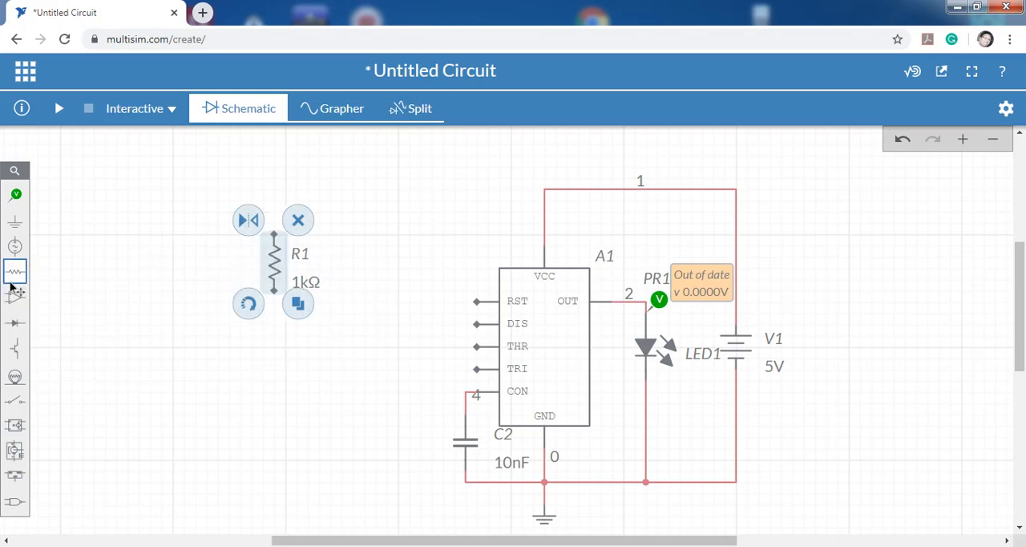
left_click(377, 279)
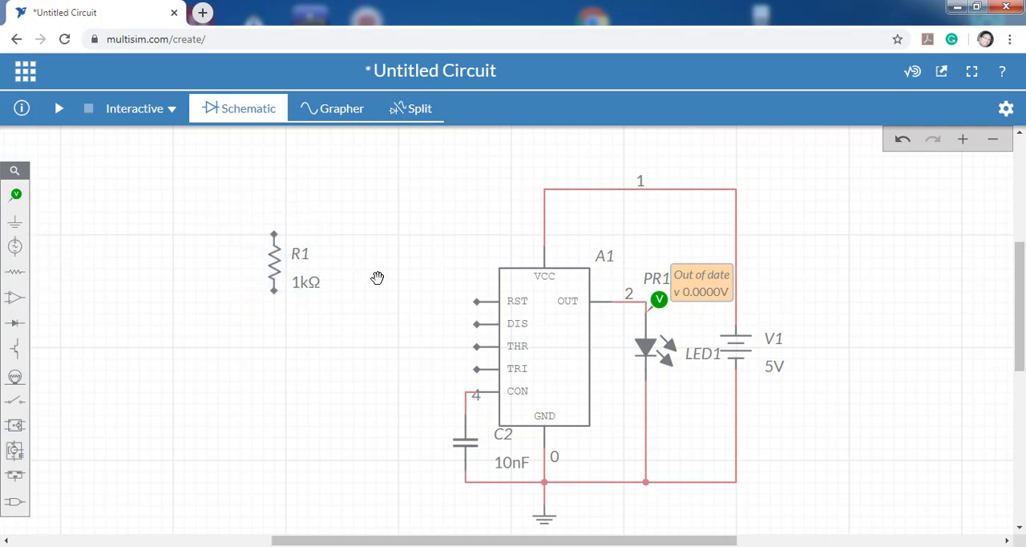
left_click_drag(268, 244, 270, 234)
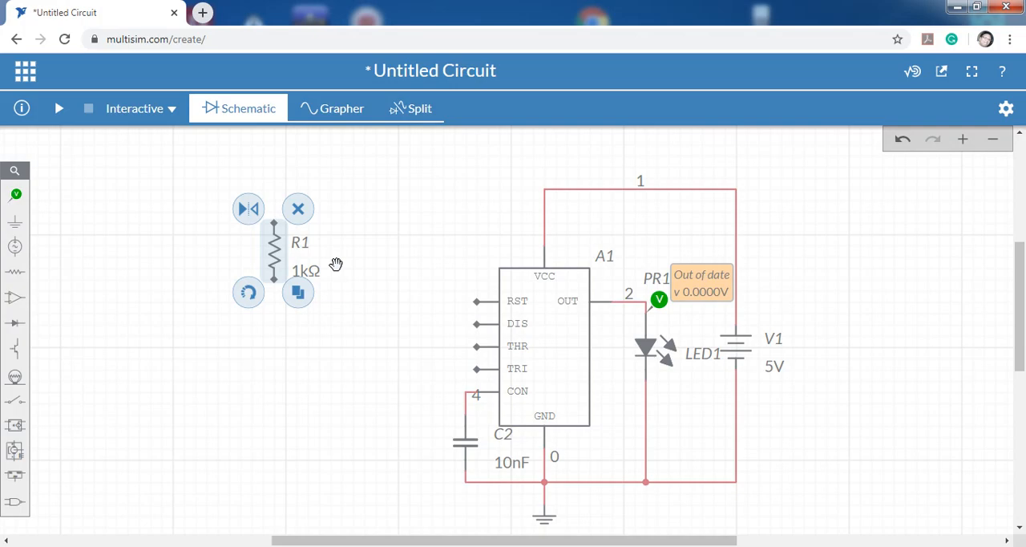
Duplicate vertical resistor R1 and place the copy between it and the timer.
left_click(310, 291)
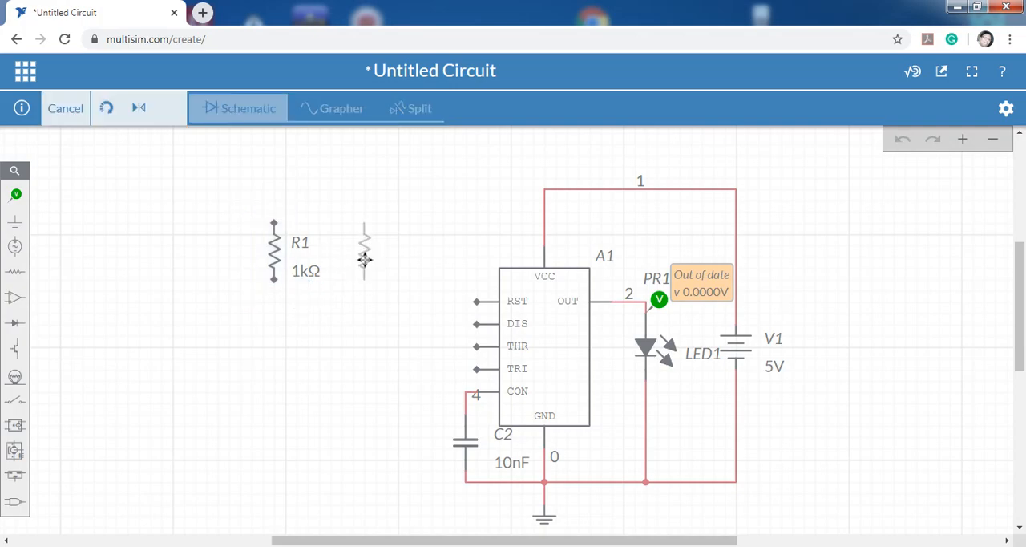
left_click(354, 258)
left_click(401, 354)
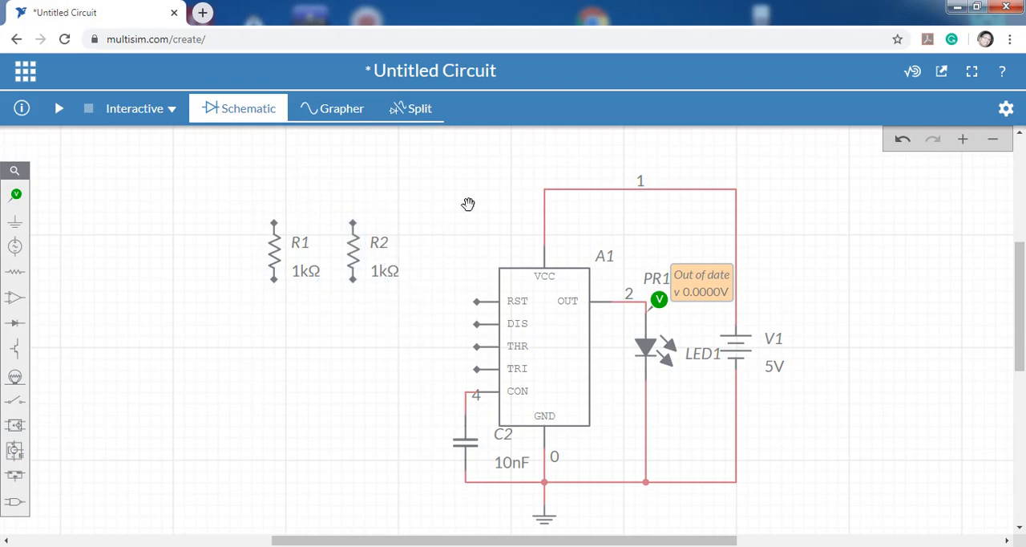
Wire the upper ends of resistors R2 and R1 to the VCC supply line.
left_click(547, 198)
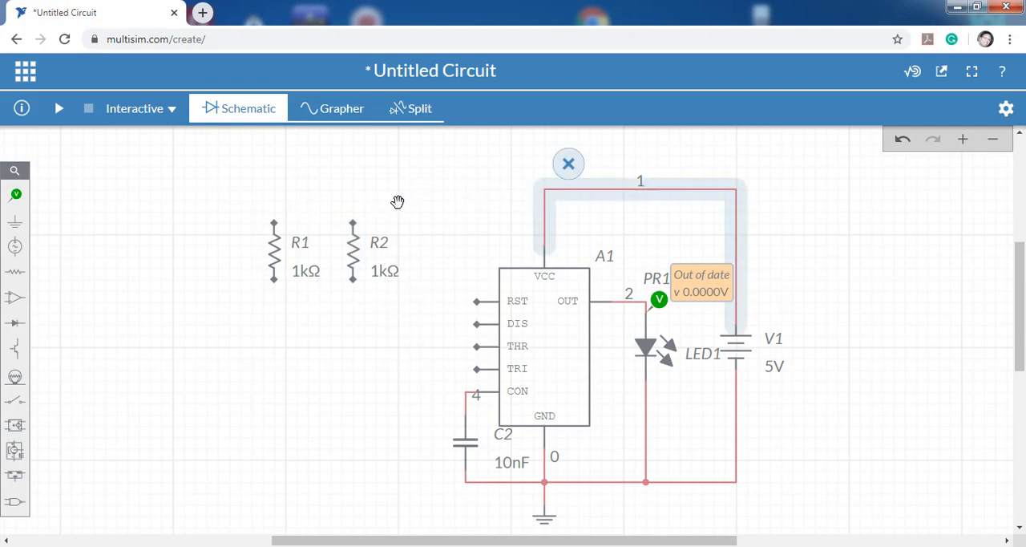
left_click(398, 201)
left_click(353, 223)
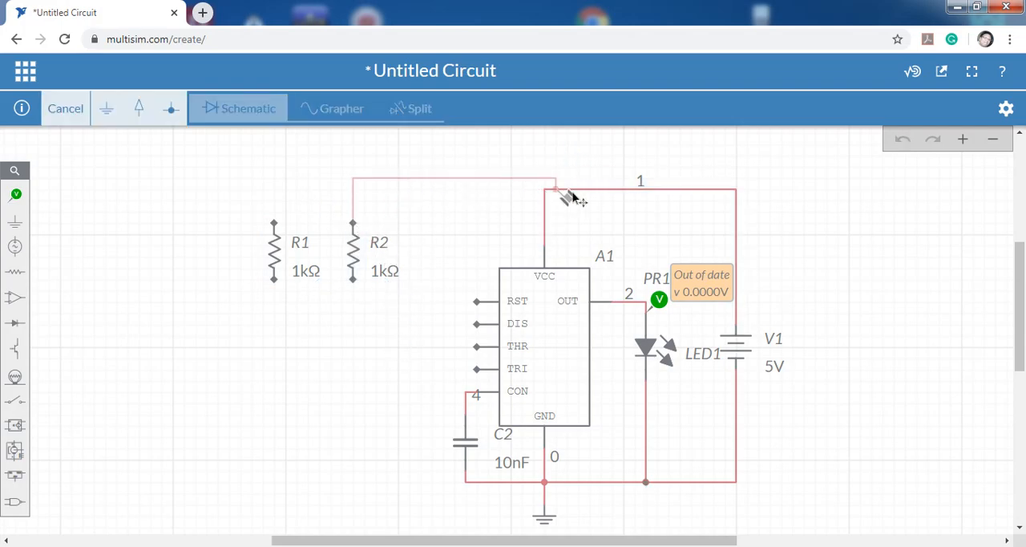
left_click(548, 192)
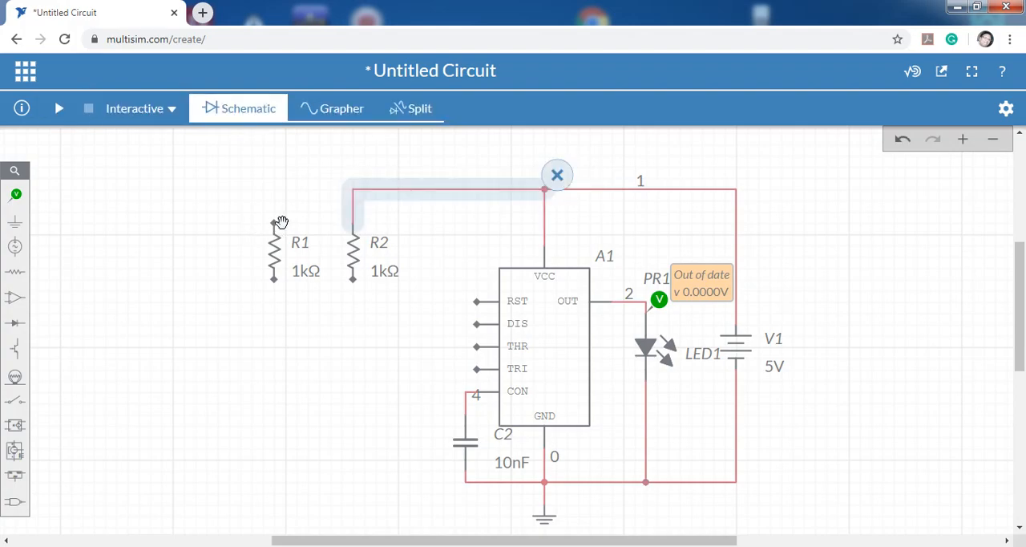
left_click(275, 224)
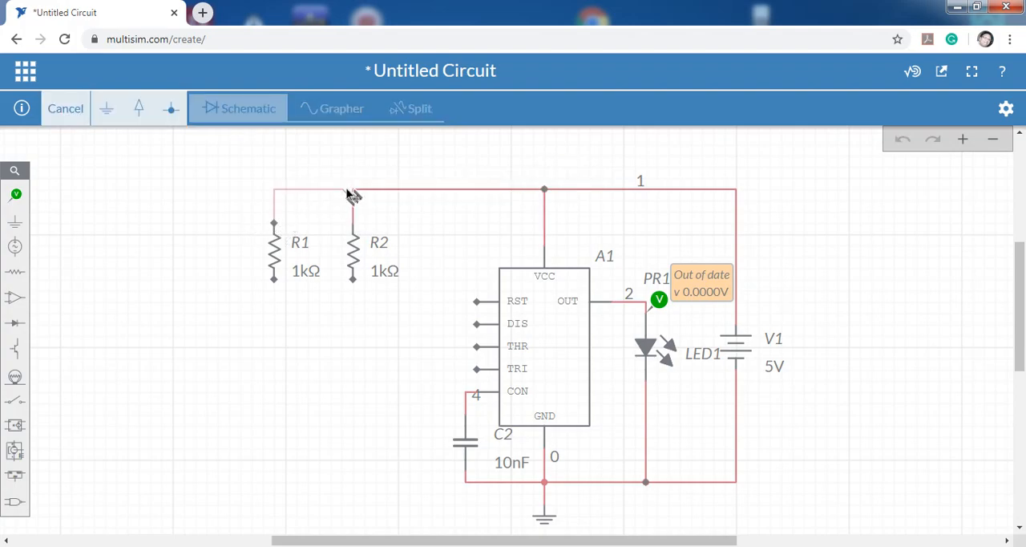
left_click(354, 191)
left_click(323, 378)
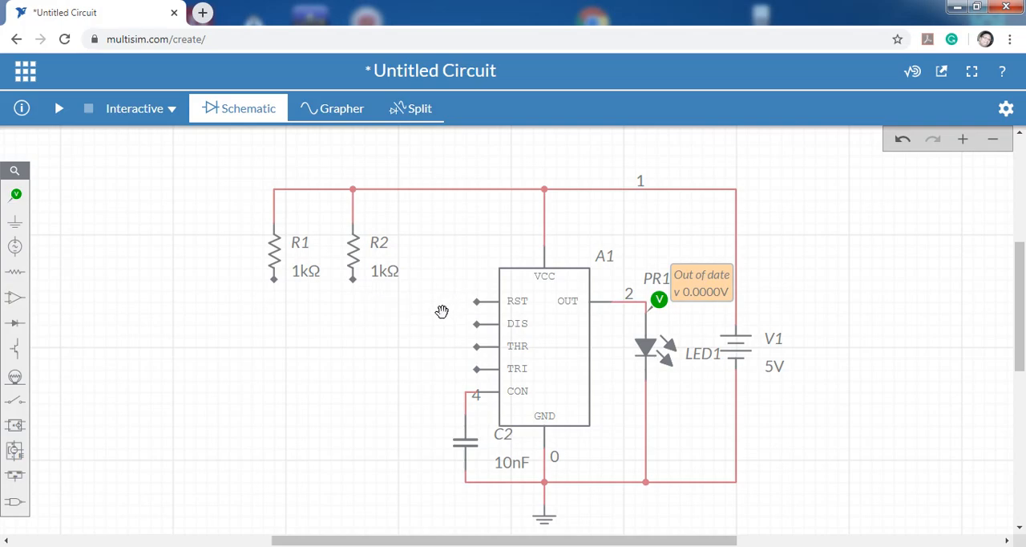
Wire the timer's RST pin to the lower end of R2 and its TRI pin to the lower end of R1.
left_click(476, 300)
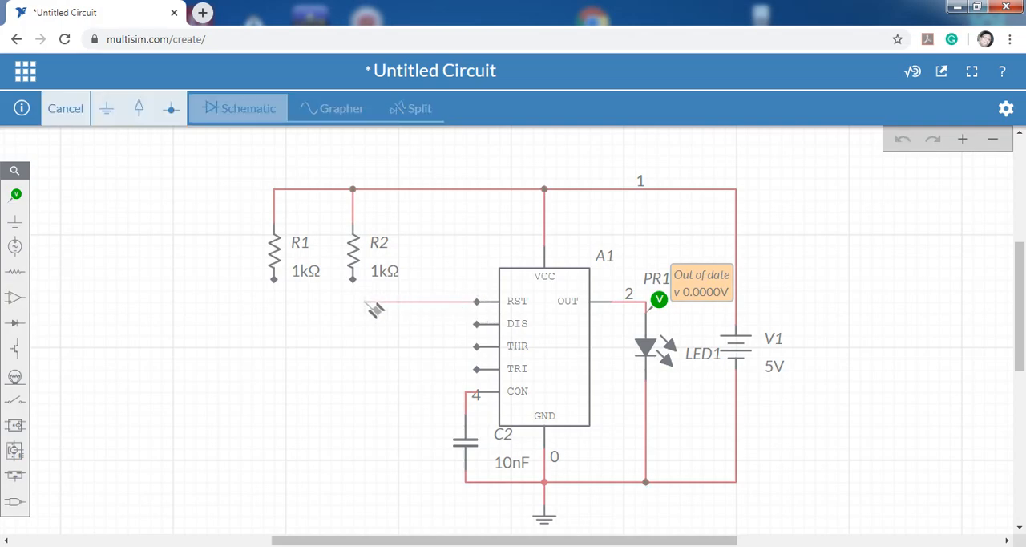
left_click(353, 280)
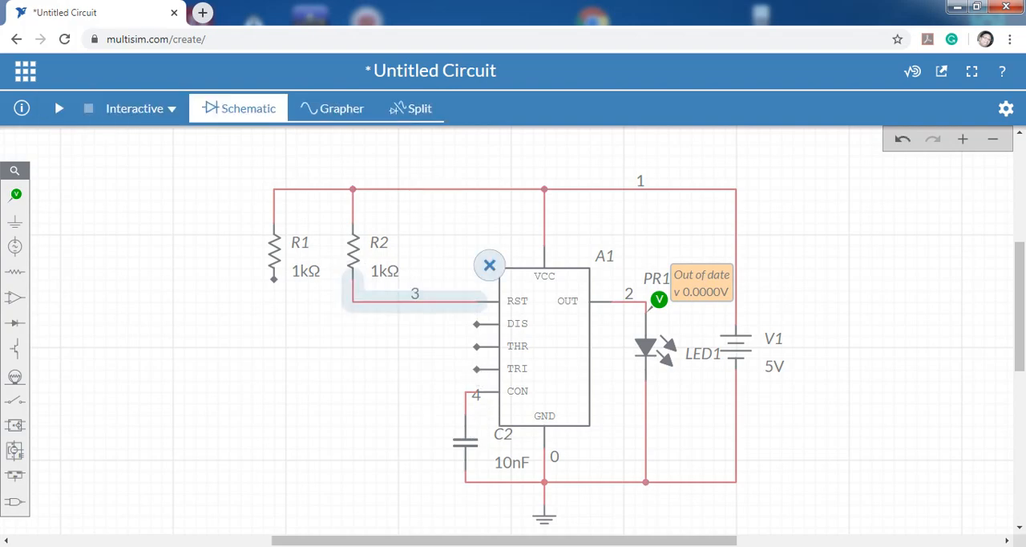
left_click(476, 370)
left_click(273, 279)
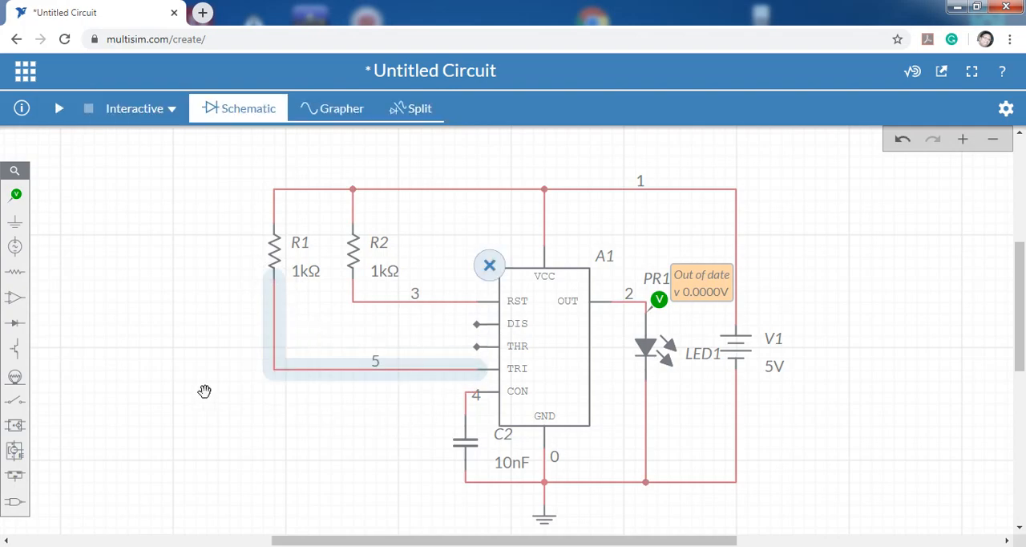
Place an SPDT switch below the resistors, rotated so that its two throw contacts face upward.
left_click(14, 398)
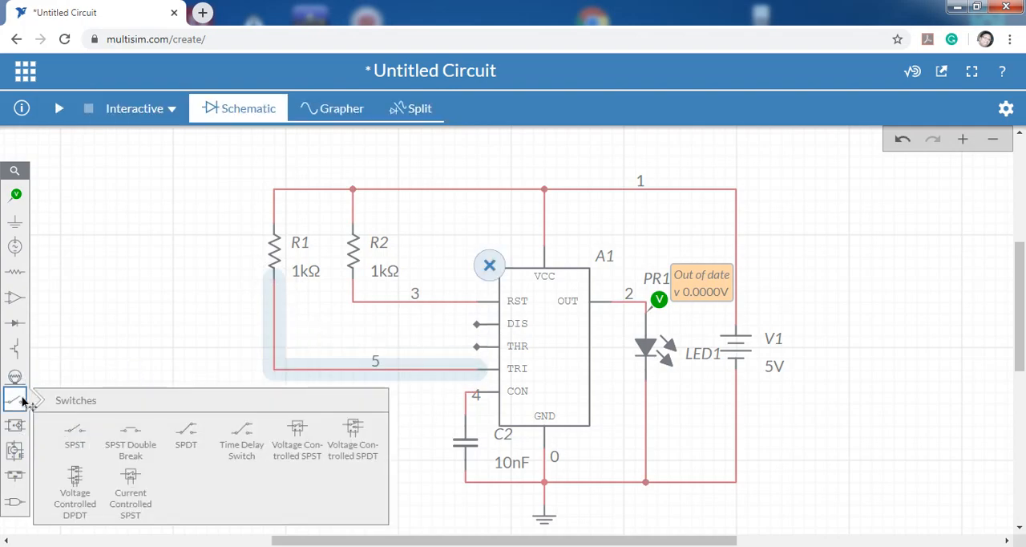
left_click(186, 429)
left_click(272, 424)
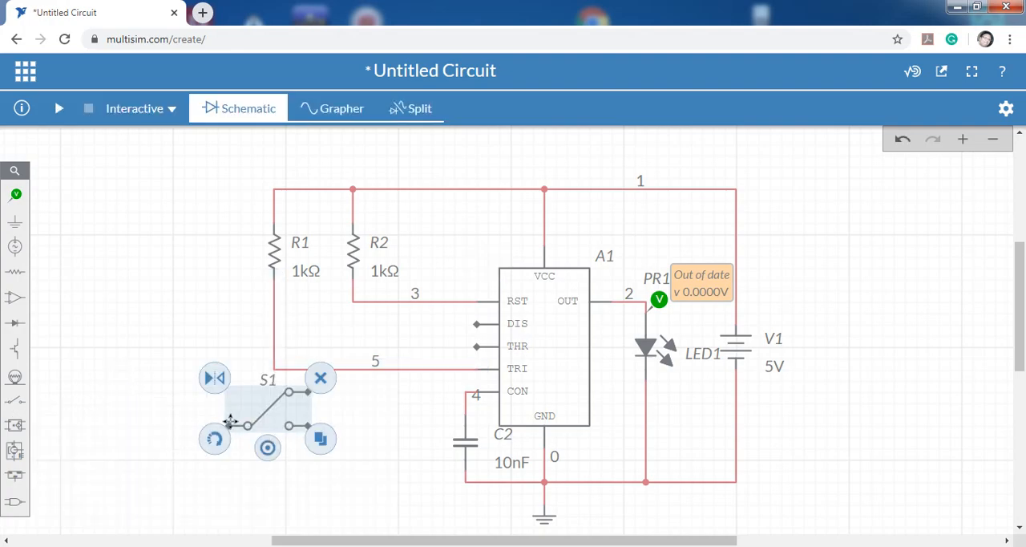
left_click(215, 437)
left_click(247, 465)
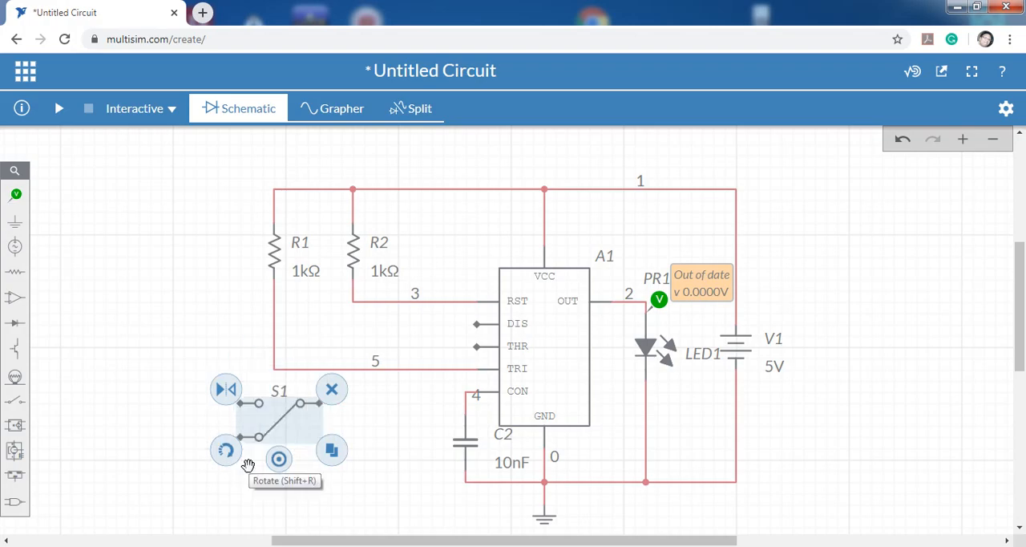
left_click(230, 457)
left_click_drag(282, 428, 325, 438)
left_click(385, 435)
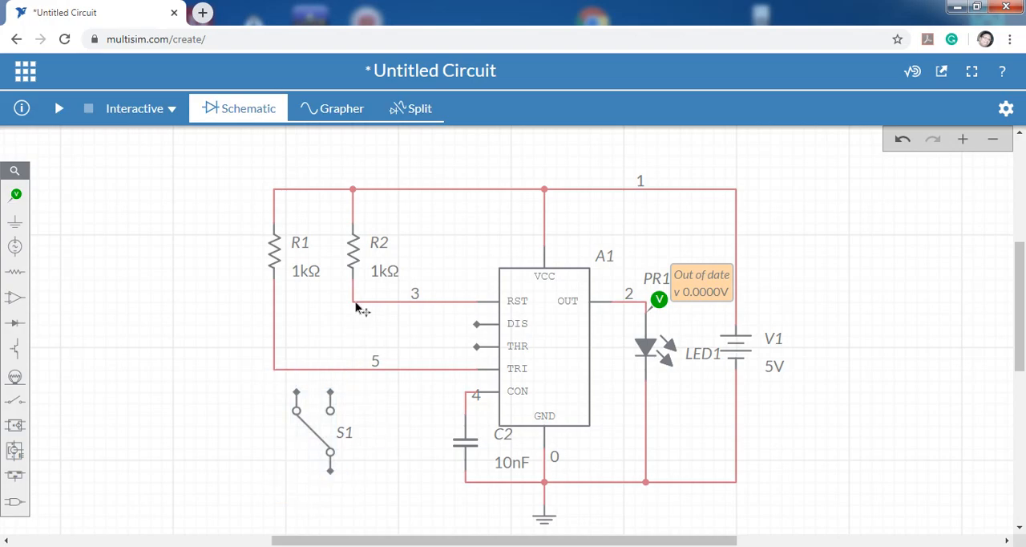
Wire one throw contact of S1 to the R2–RST junction and the other to the R1–TRI junction.
left_click(354, 307)
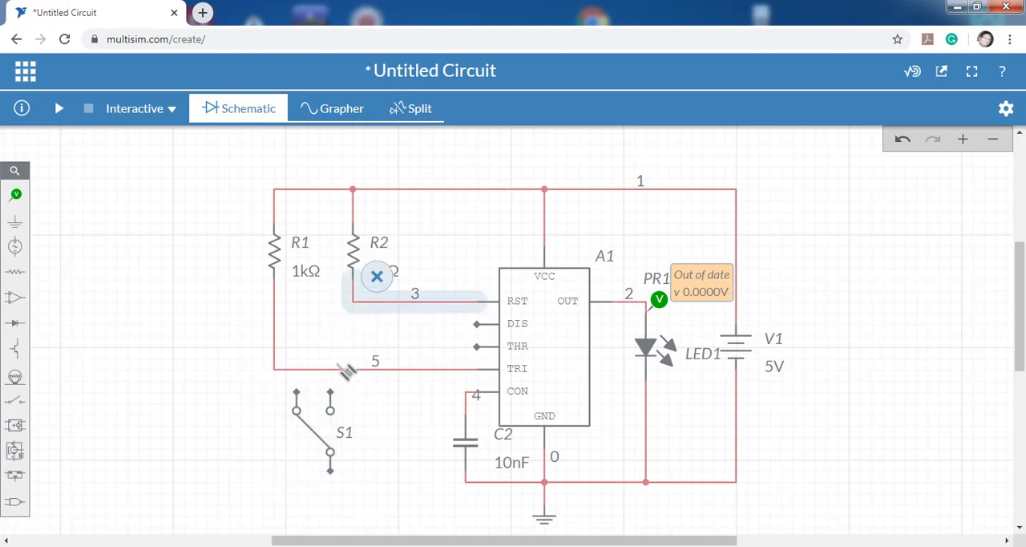
left_click(331, 392)
left_click(354, 303)
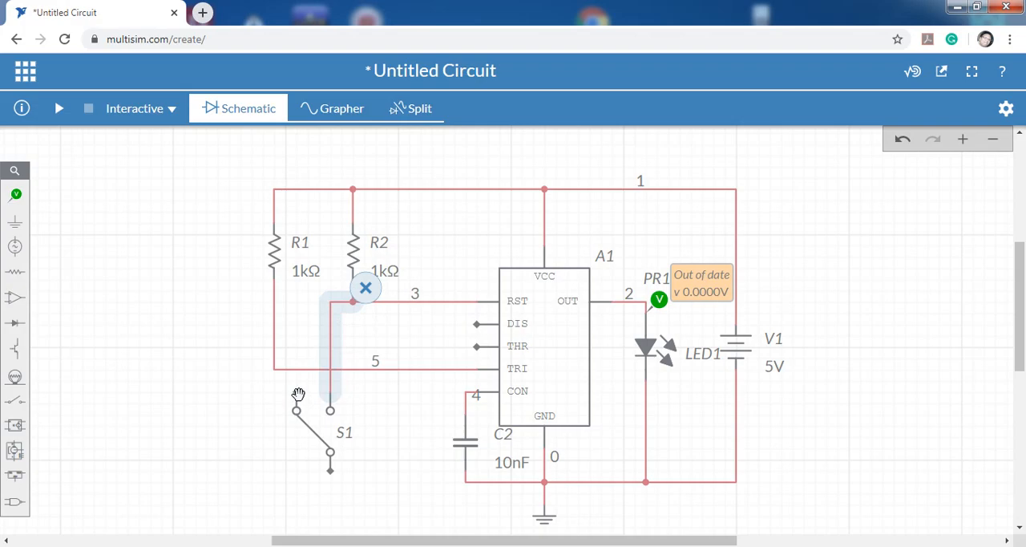
left_click(295, 393)
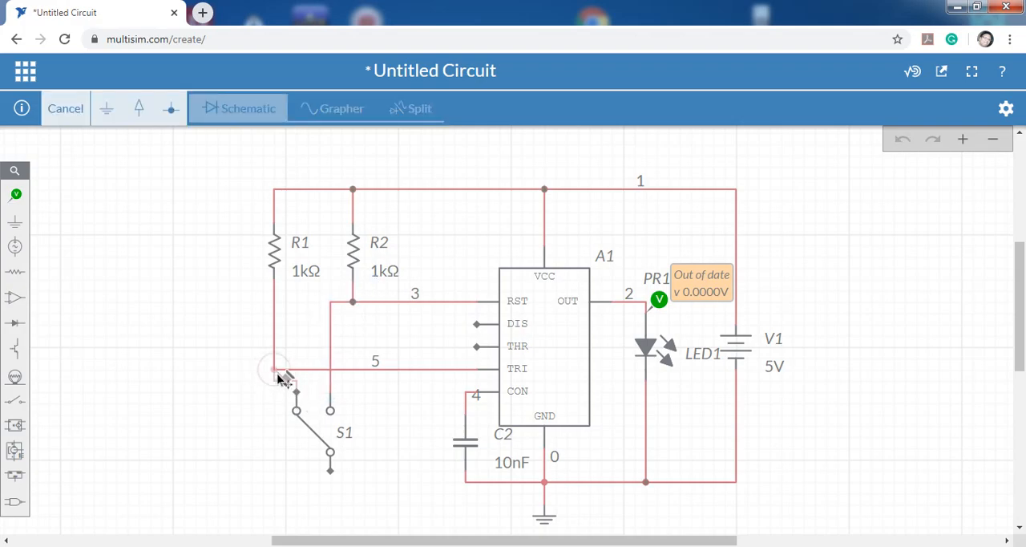
left_click(275, 370)
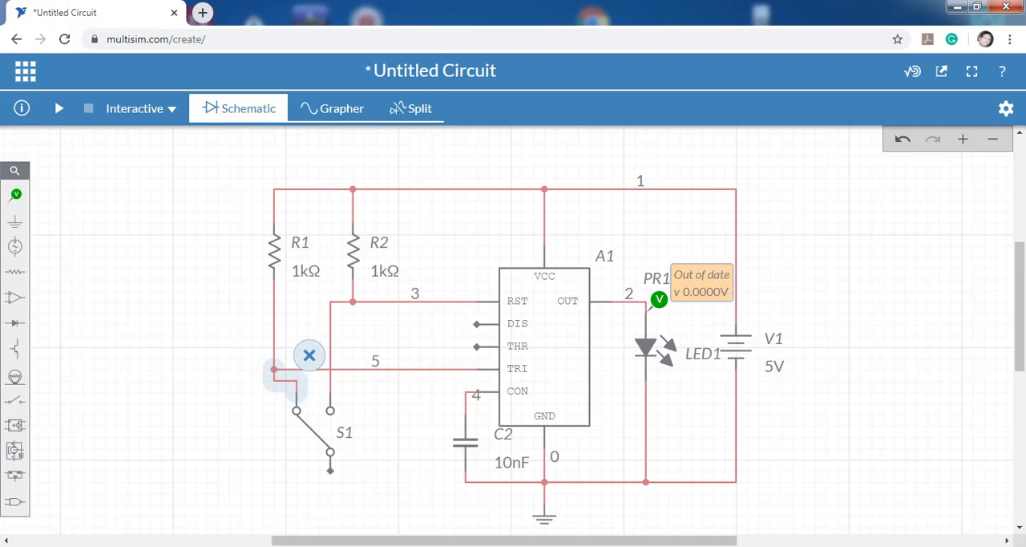
Wire the common terminal of S1 to the ground line beneath capacitor C2.
left_click(913, 546)
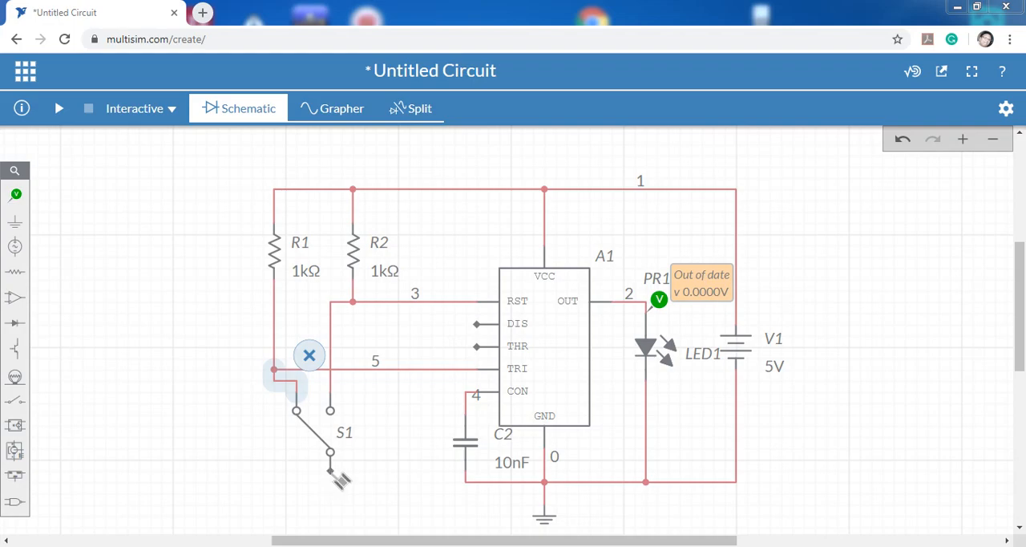
left_click(330, 471)
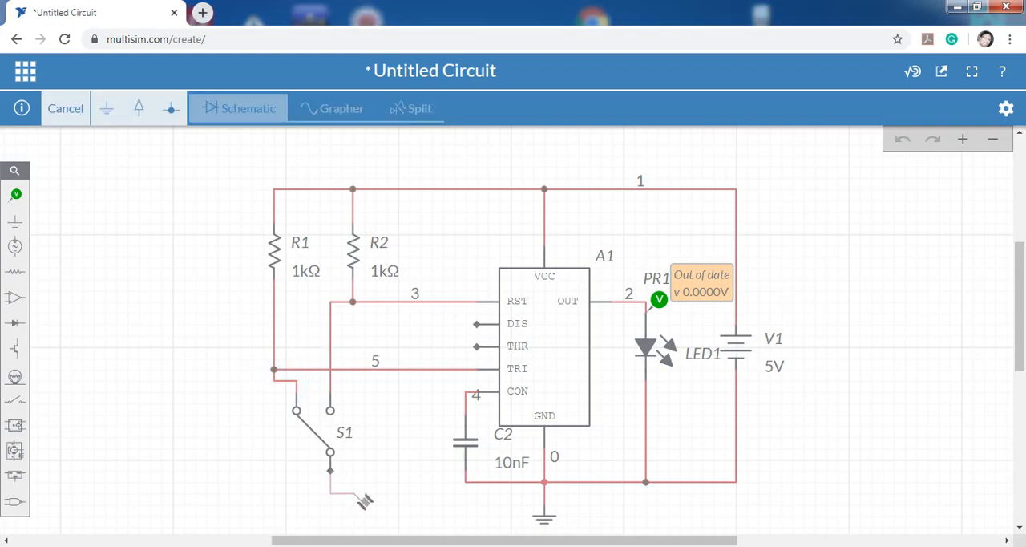
left_click(465, 481)
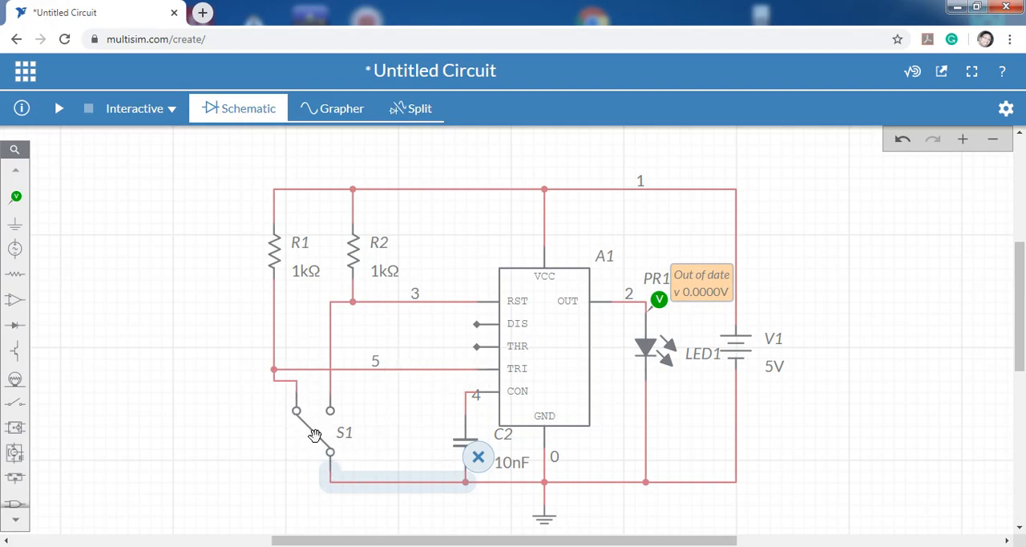
Toggle switch S1 to its other contact and back again.
left_click(315, 433)
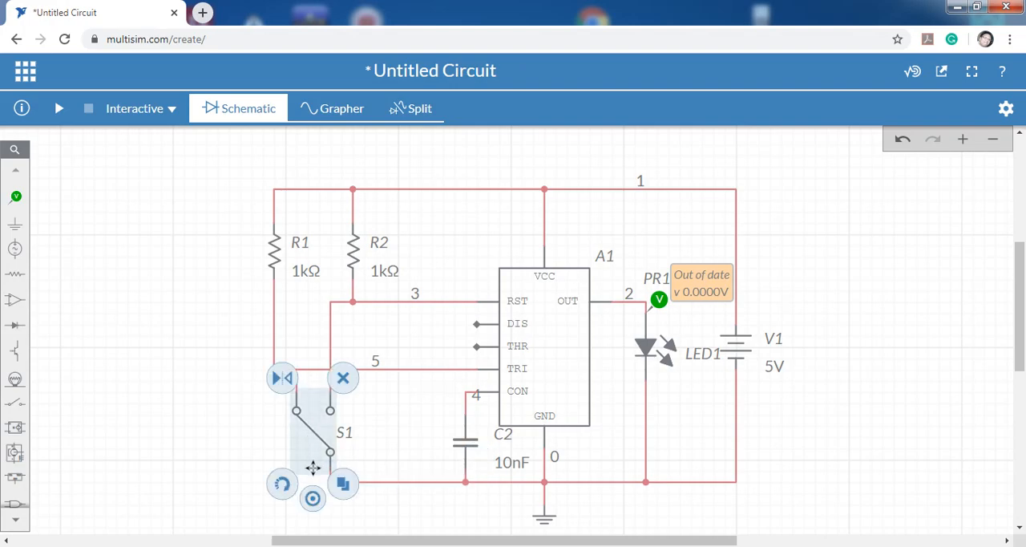
left_click(312, 497)
left_click(314, 499)
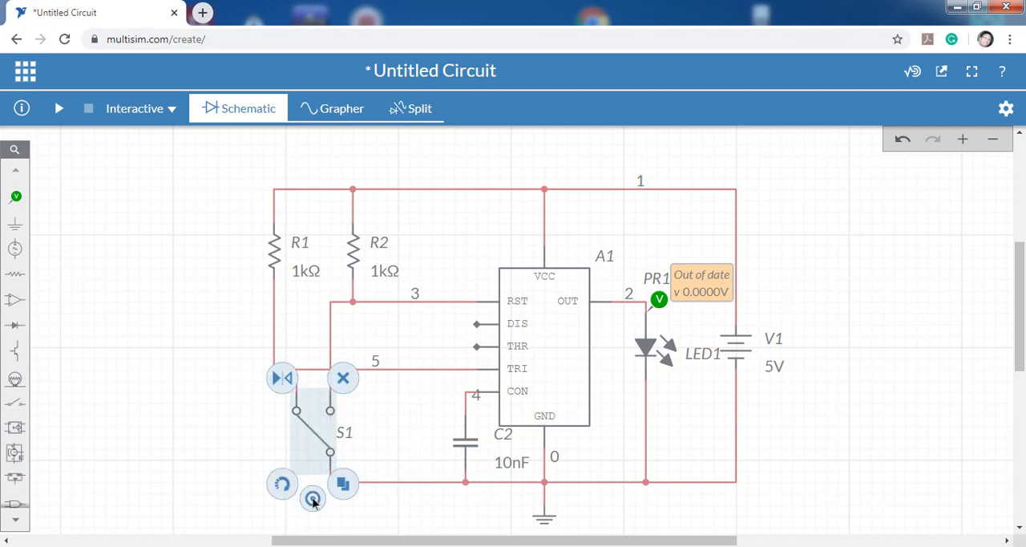
left_click(207, 408)
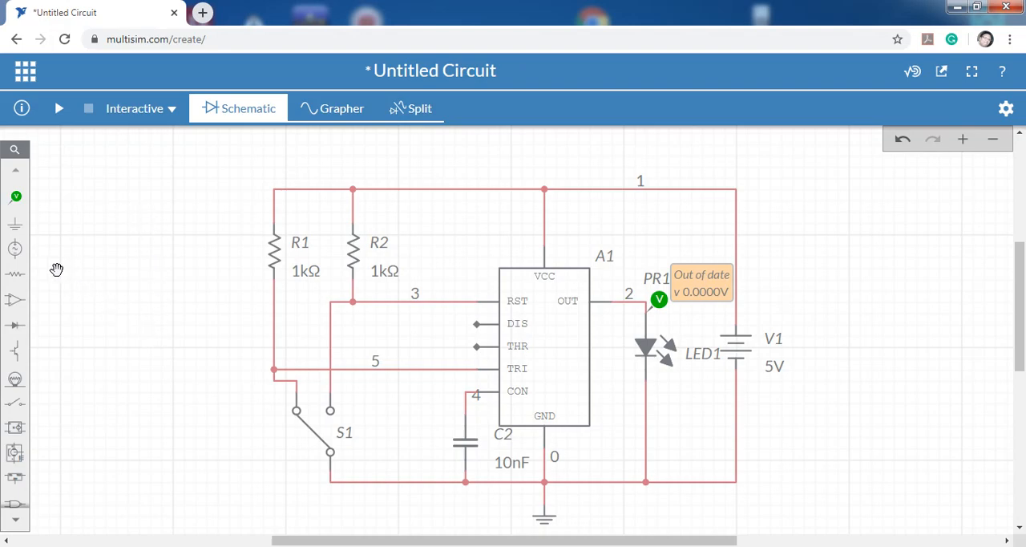
Place one voltage probe on the TRI wire and another on the RST wire.
left_click(17, 198)
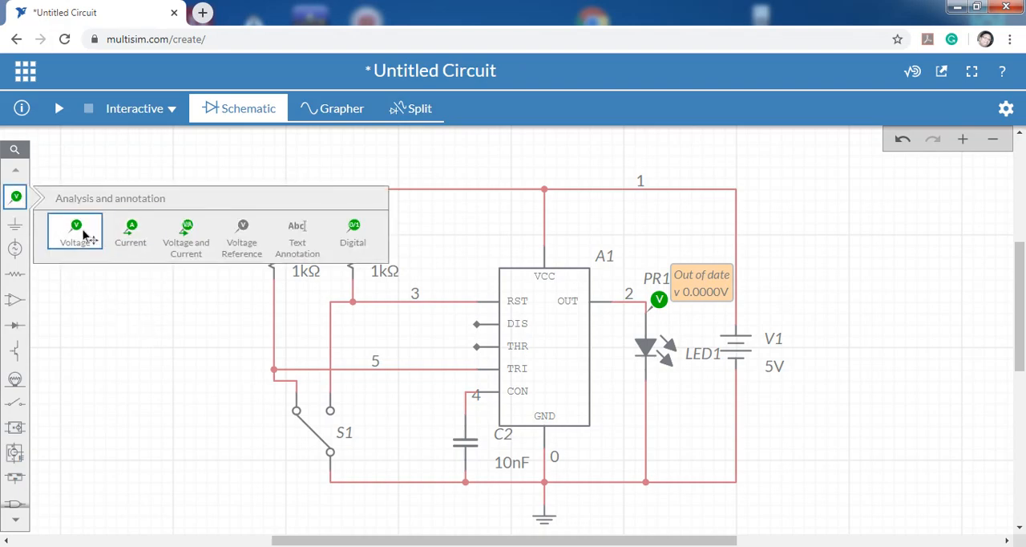
left_click(80, 229)
left_click(418, 351)
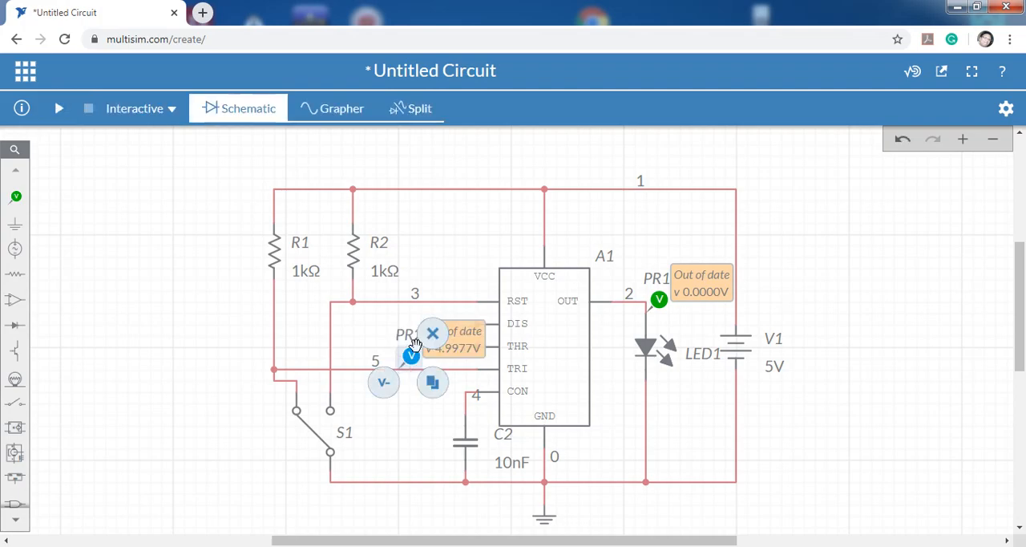
left_click(16, 196)
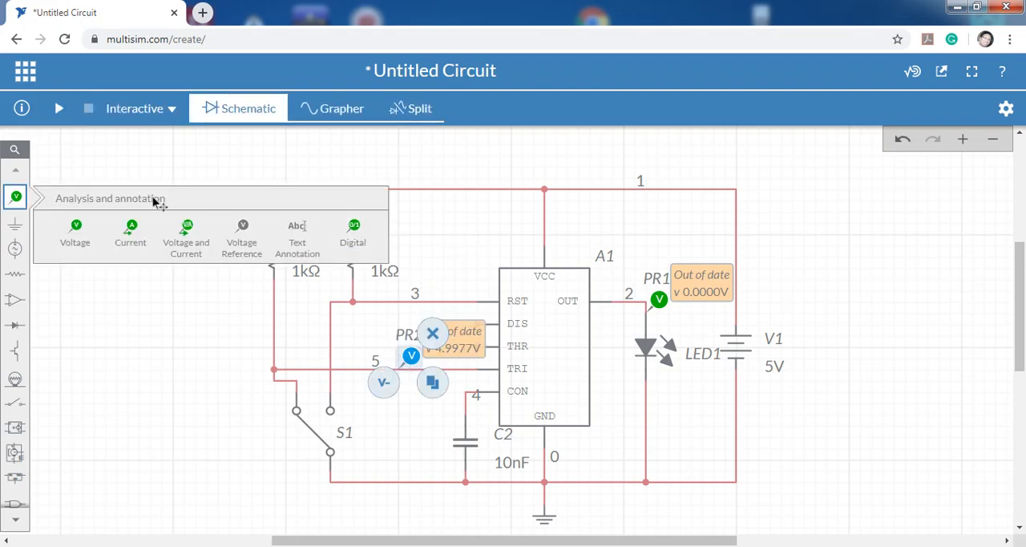
left_click(86, 226)
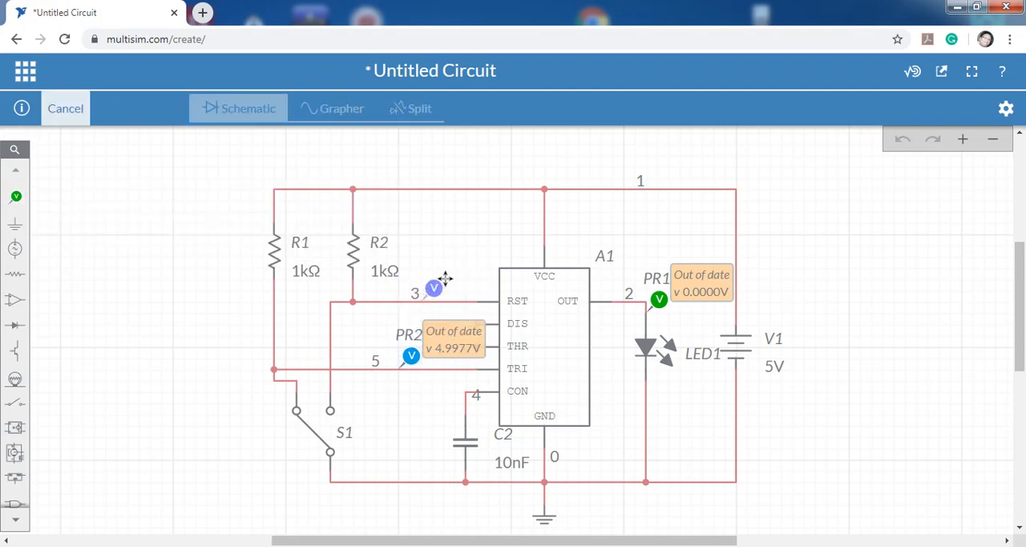
left_click(445, 278)
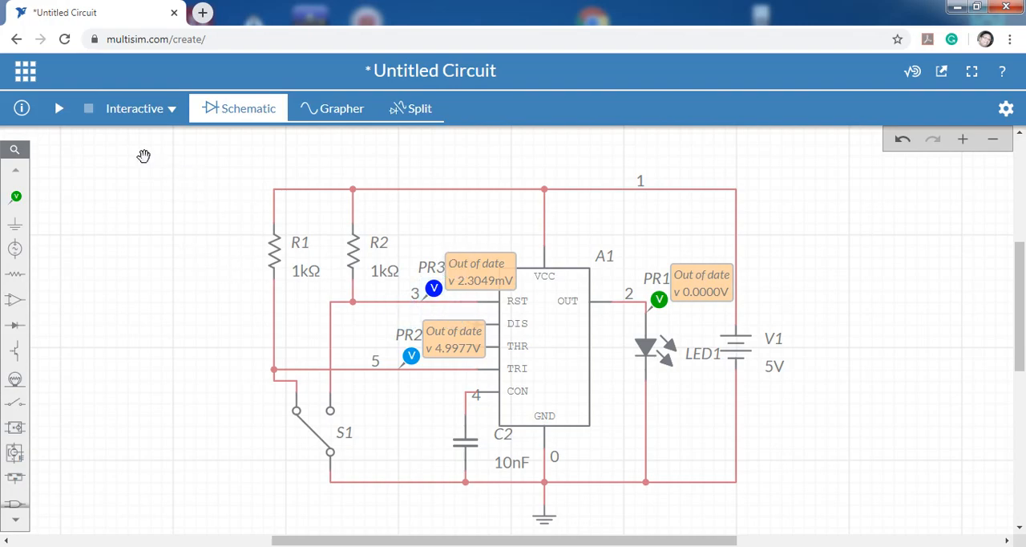
Show the schematic and grapher side by side and run the interactive simulation.
left_click(419, 113)
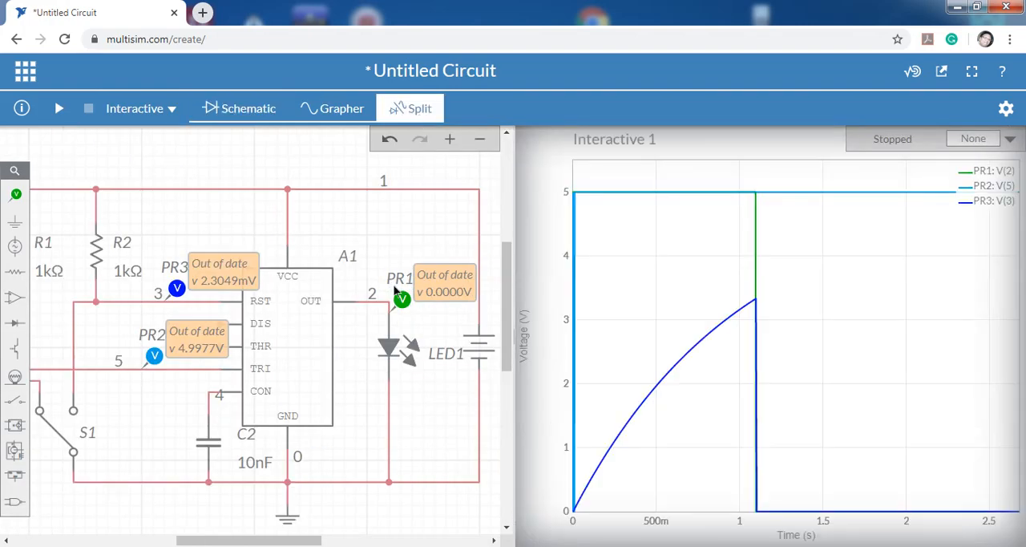
left_click(61, 108)
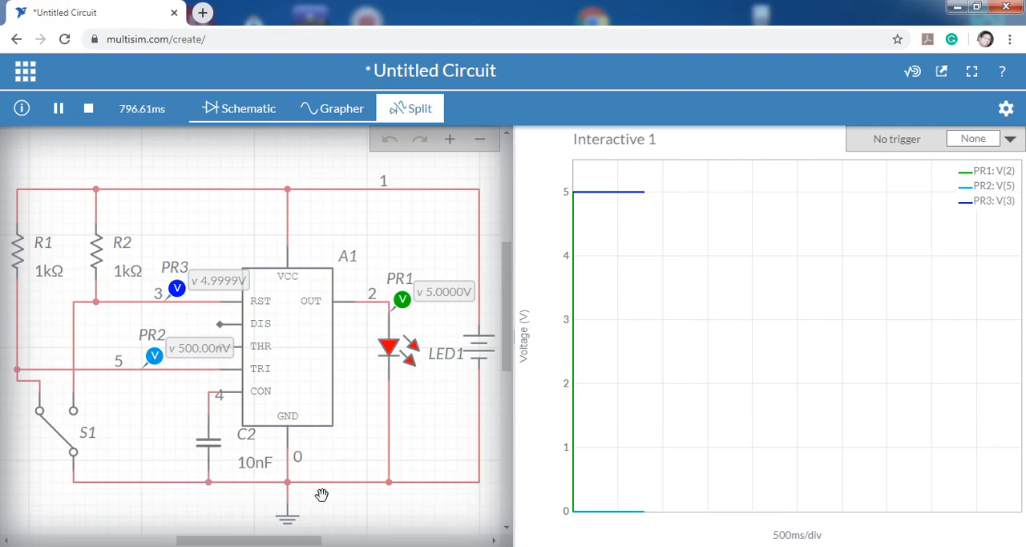
Toggle switch S1 back and forth repeatedly between its RST and TRI contacts while the simulation runs, ending on the TRI contact.
mouse_move(625, 194)
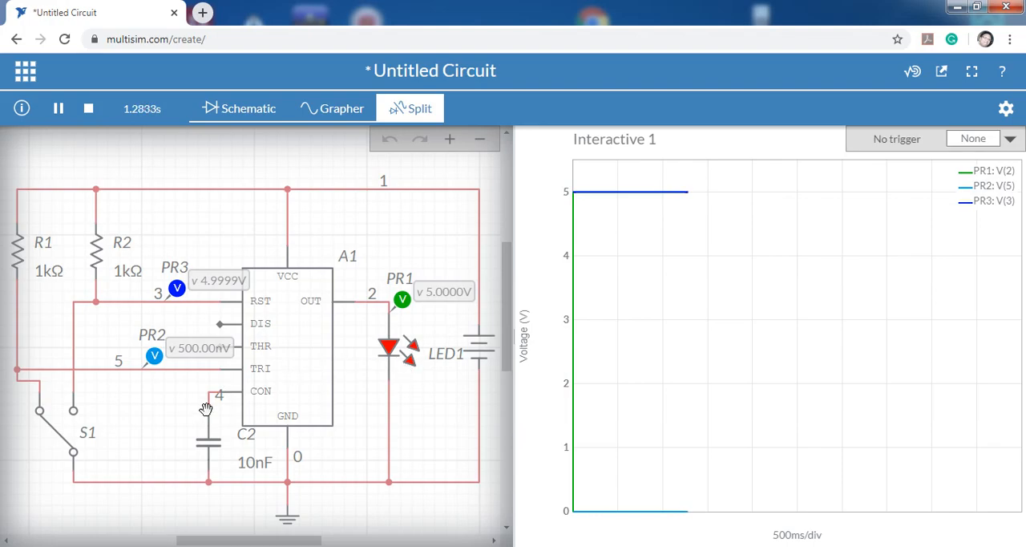
left_click(64, 436)
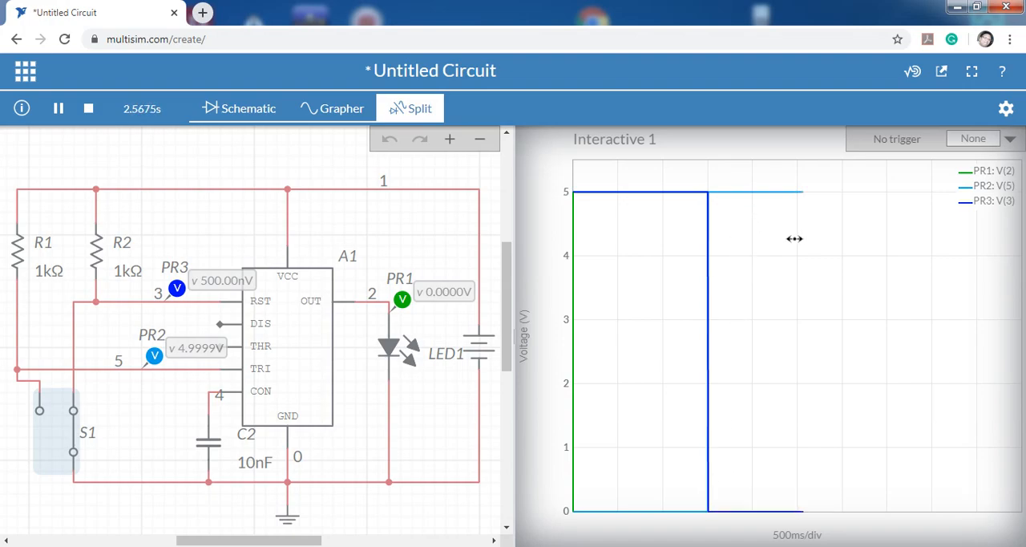
left_click(75, 435)
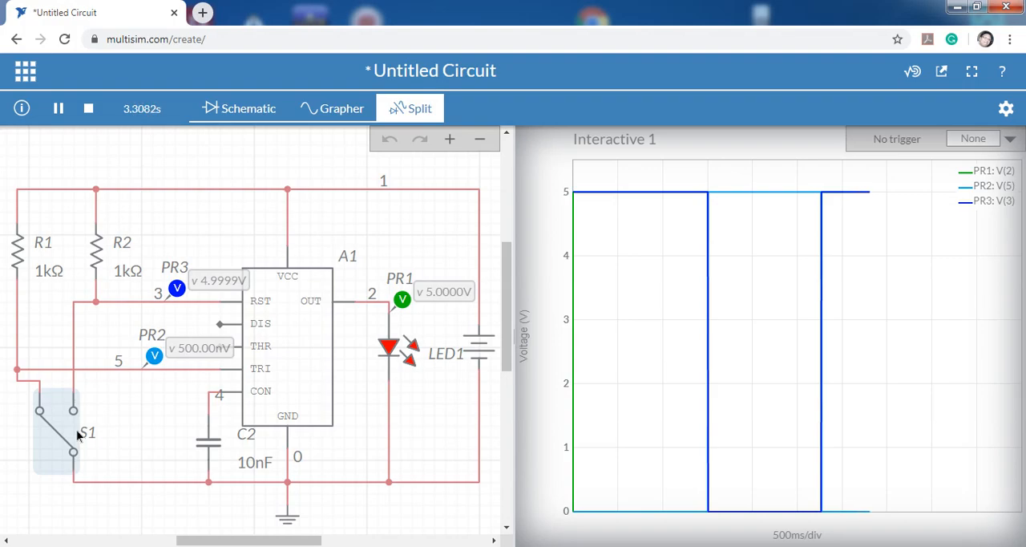
left_click(76, 430)
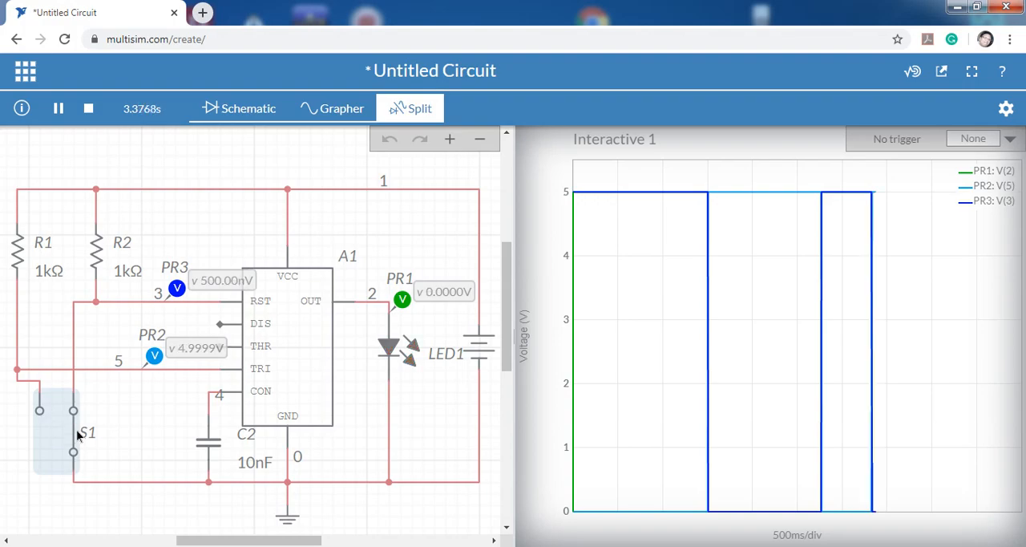
left_click(76, 429)
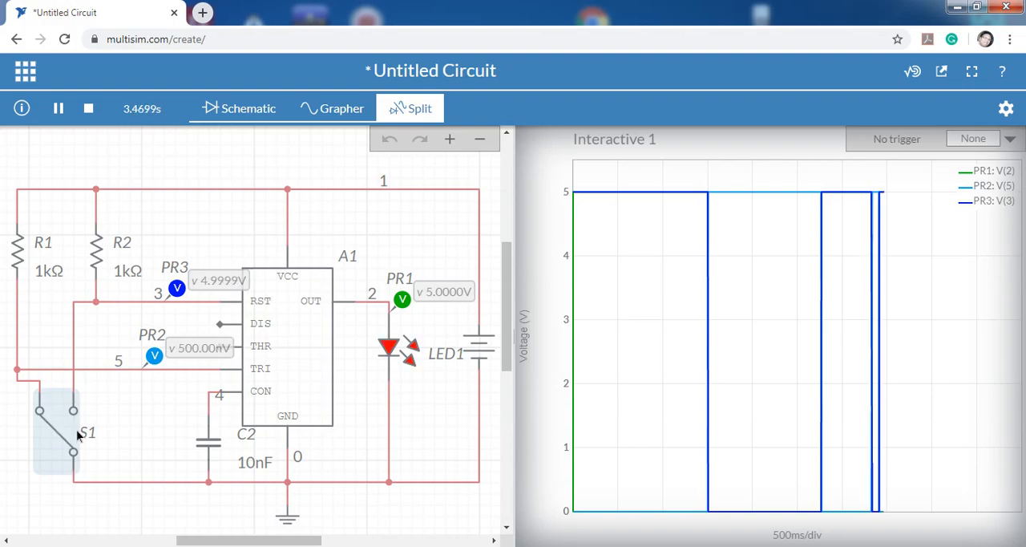
left_click(77, 430)
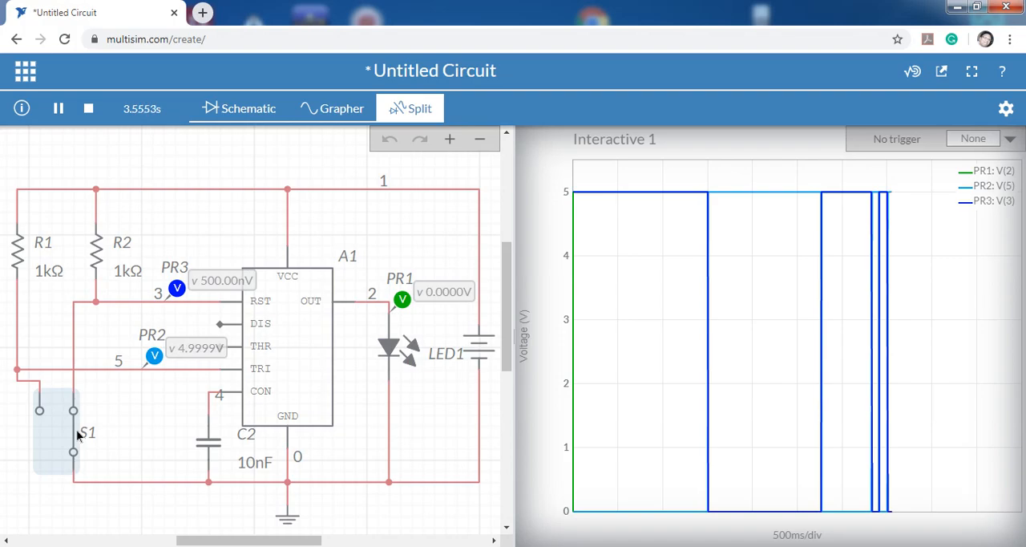
left_click(76, 430)
left_click(77, 429)
left_click(76, 430)
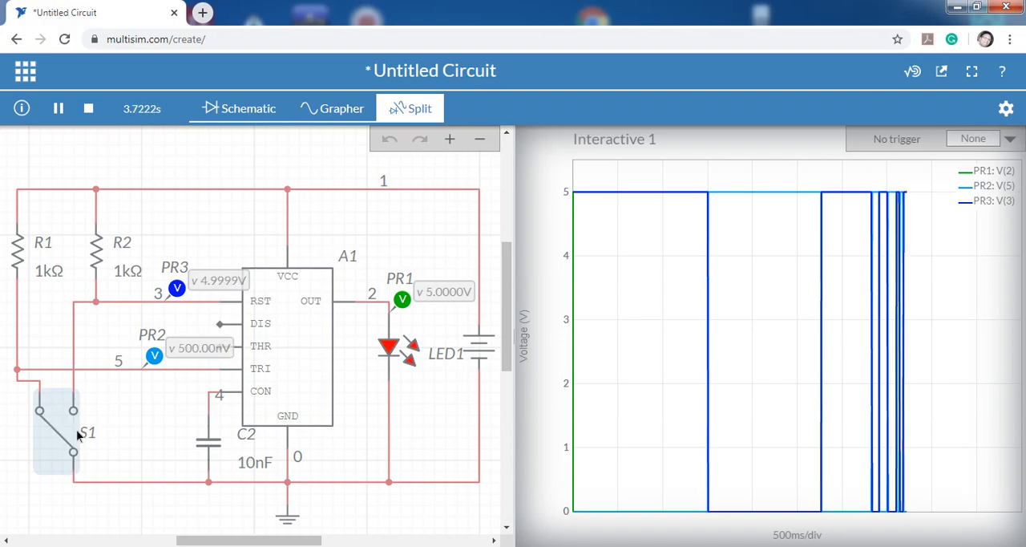
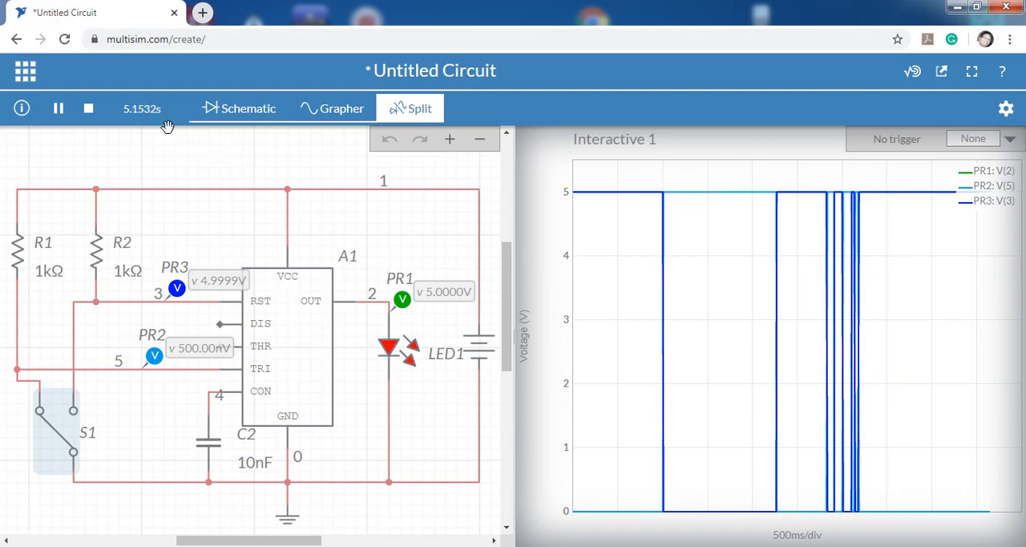
Stop the simulation and, in the schematic-only view, delete resistors R1 and R2 and switch S1.
left_click(89, 109)
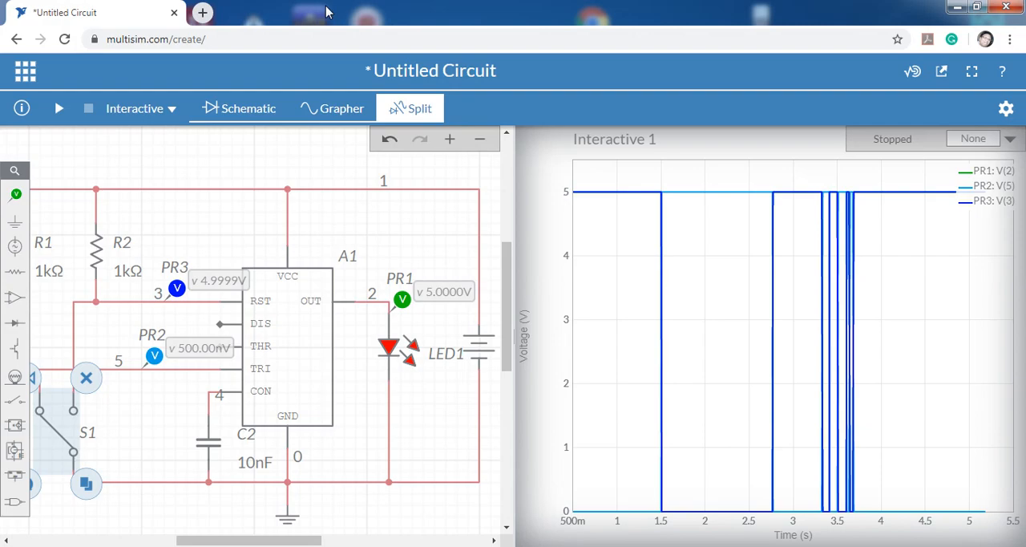
left_click(259, 112)
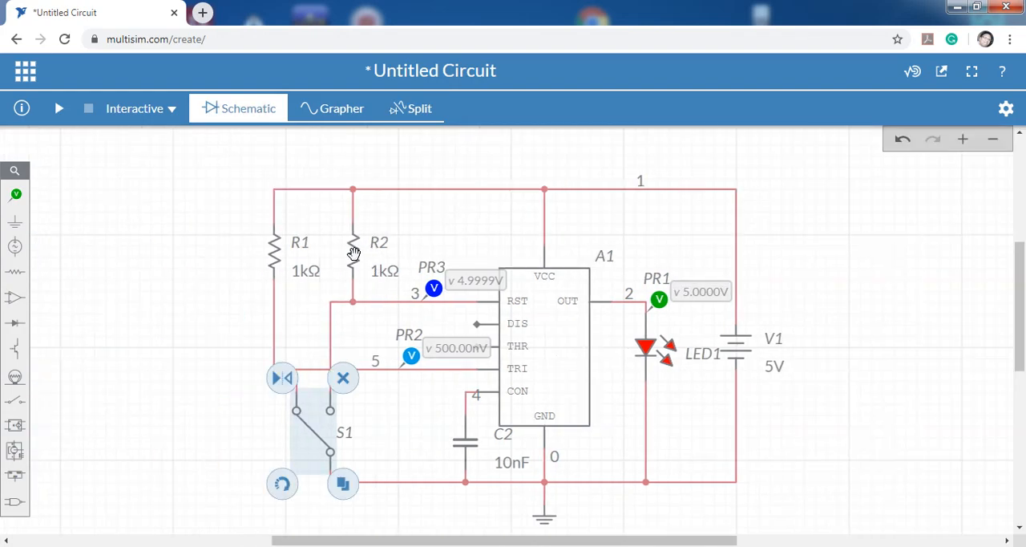
left_click(359, 254)
key("Delete")
left_click(278, 255)
key("Delete")
left_click(321, 433)
key("Delete")
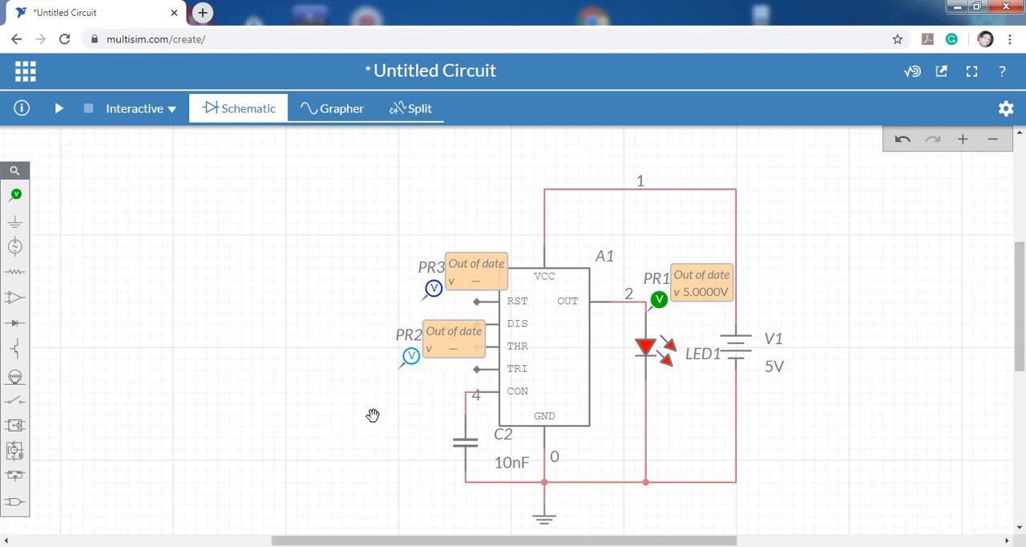
Delete the two disconnected voltage probes PR2 and PR3, beside the timer's input pins.
left_click(411, 353)
key("Delete")
left_click(433, 289)
key("Delete")
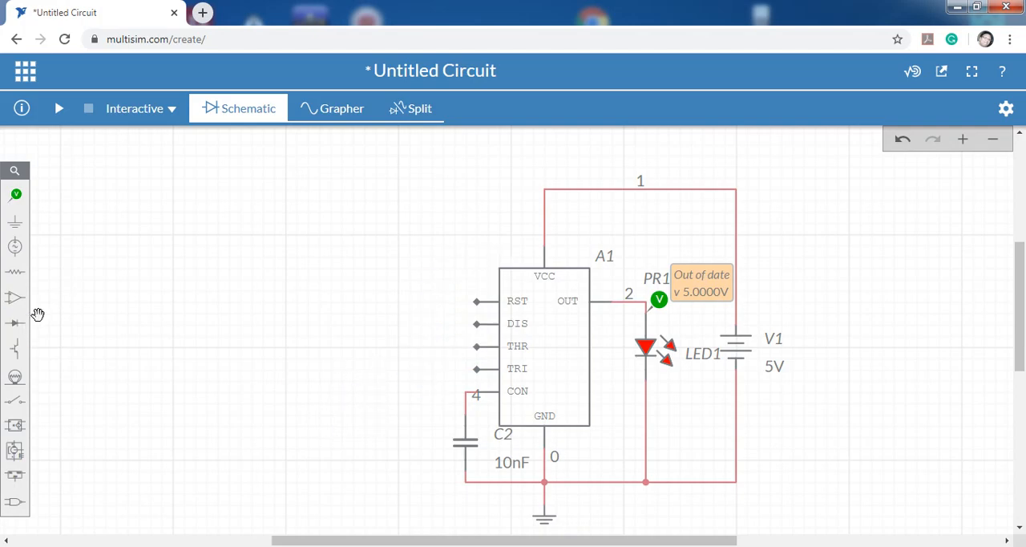
Place a resistor above and to the left of the timer's RST pin, rotated to vertical.
left_click(14, 272)
left_click(425, 246)
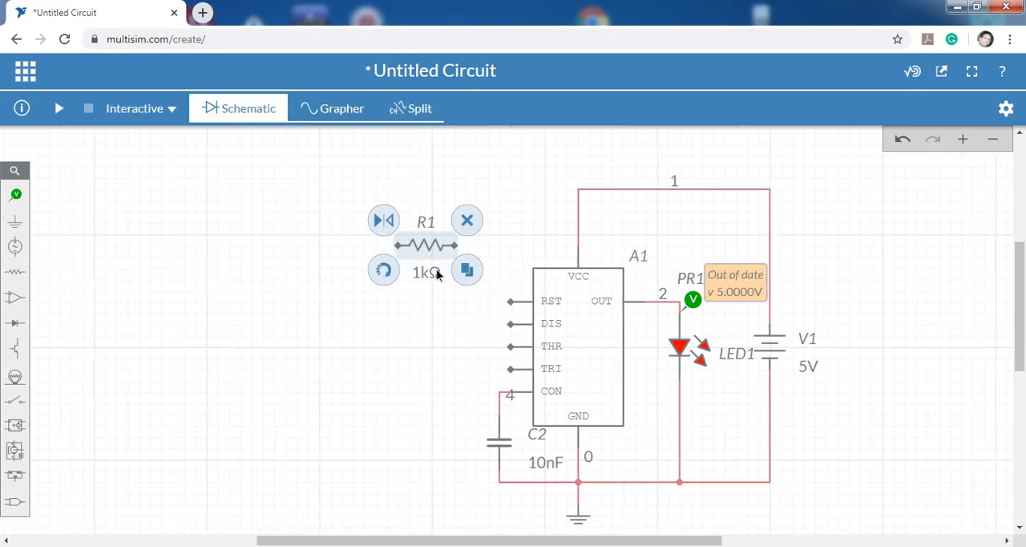
left_click(384, 270)
left_click_drag(432, 244, 455, 244)
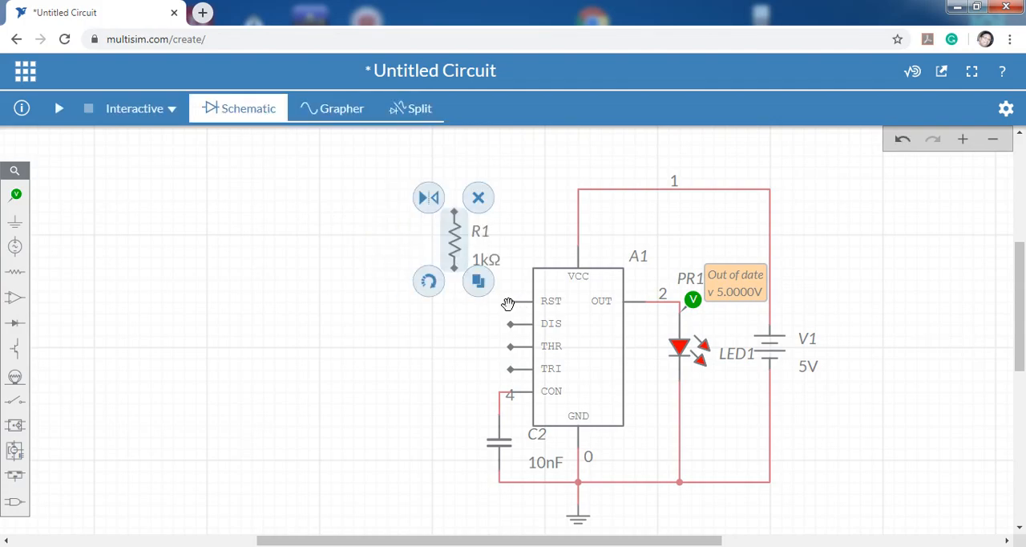
Wire the vertical resistor between the RST pin and the VCC supply line, and shift it slightly down.
left_click(508, 304)
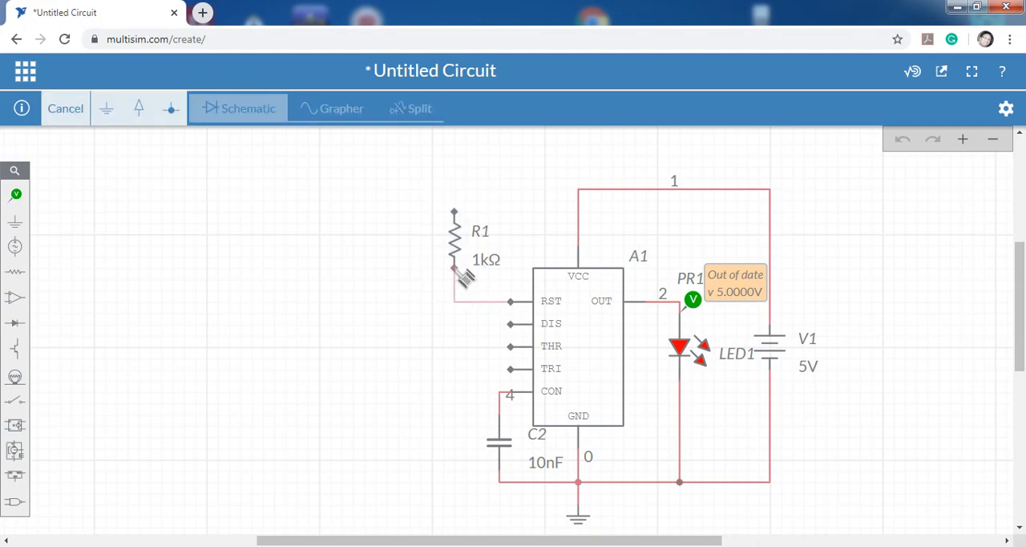
left_click(455, 268)
left_click(456, 213)
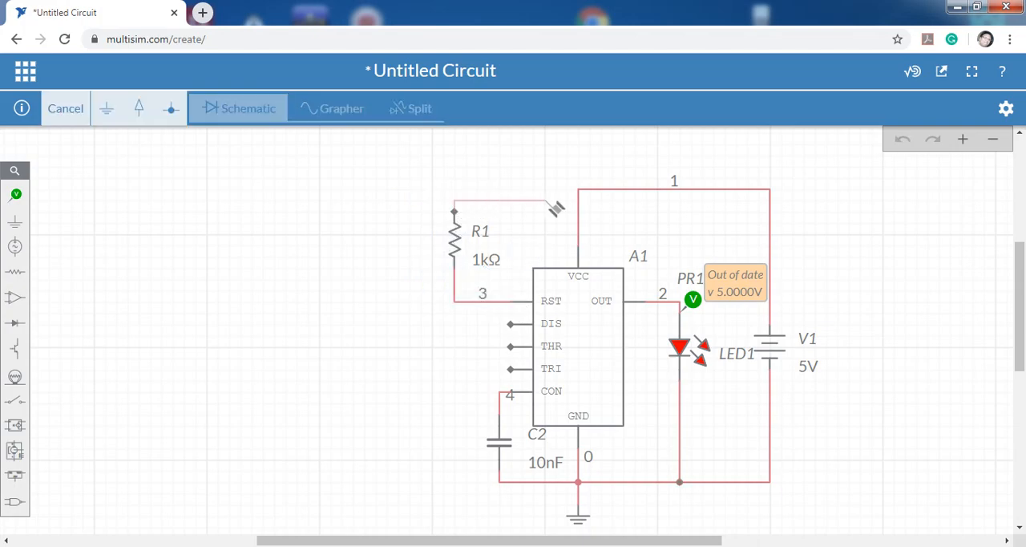
left_click(578, 190)
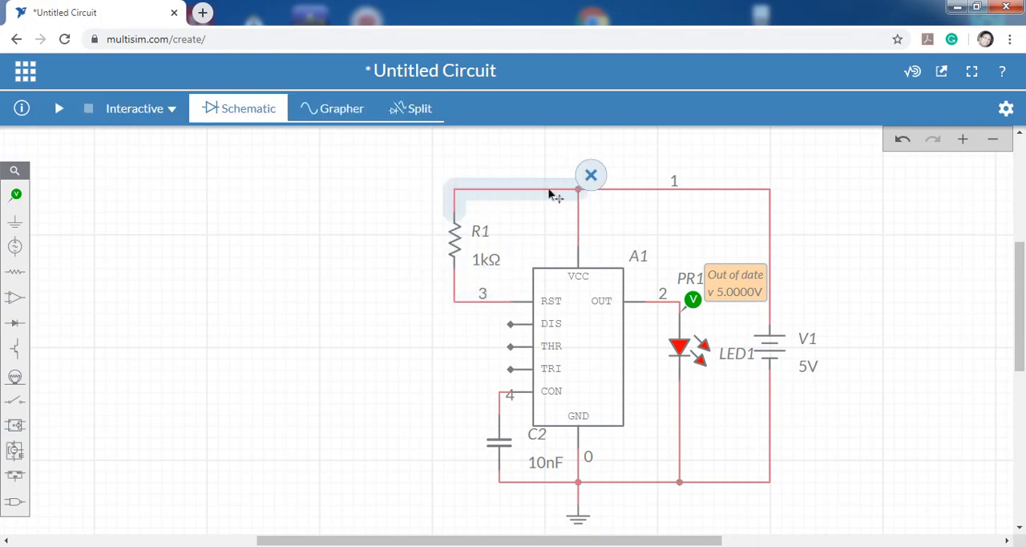
left_click(455, 240)
left_click_drag(455, 241, 455, 253)
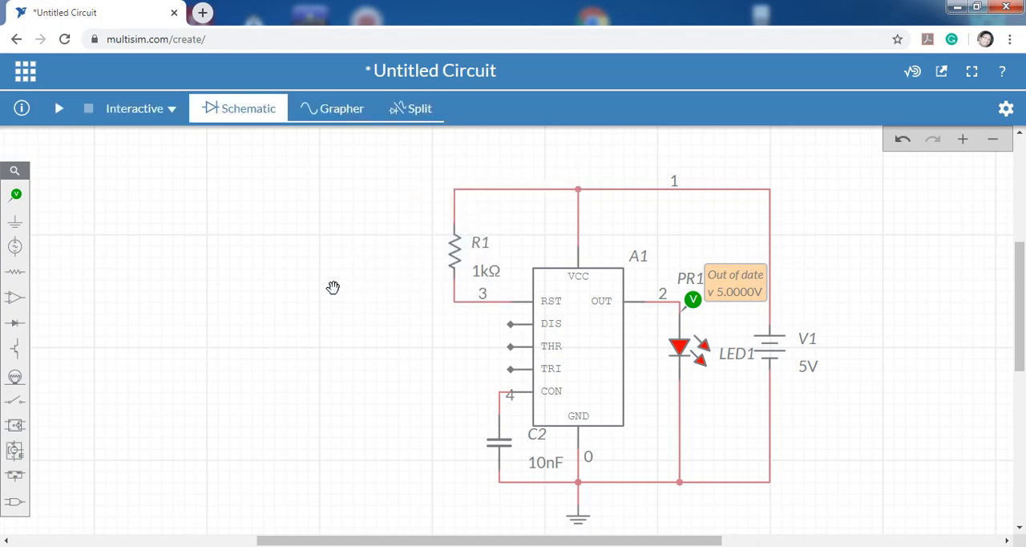
Place a second, horizontal resistor to the left of the timer's DIS pin.
left_click(15, 272)
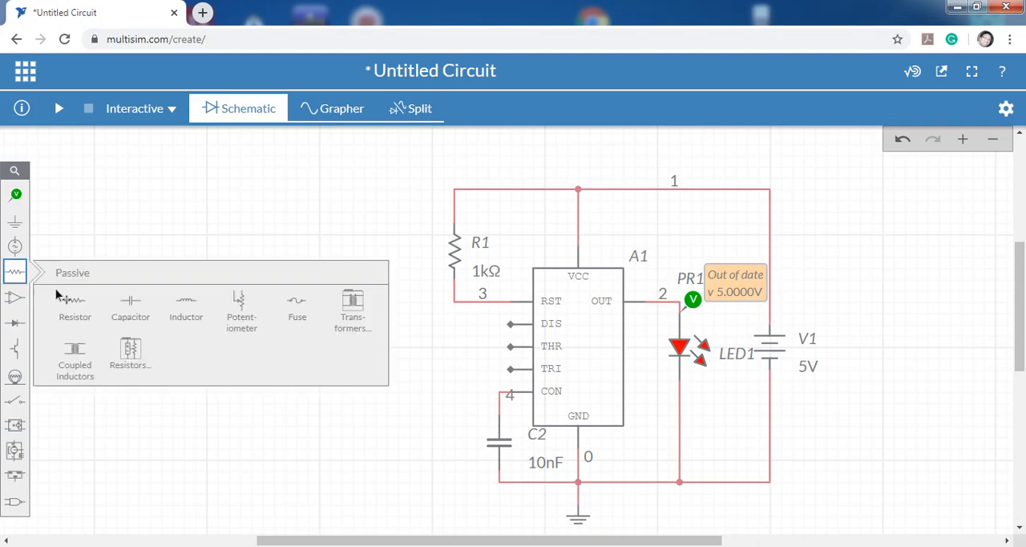
left_click(75, 305)
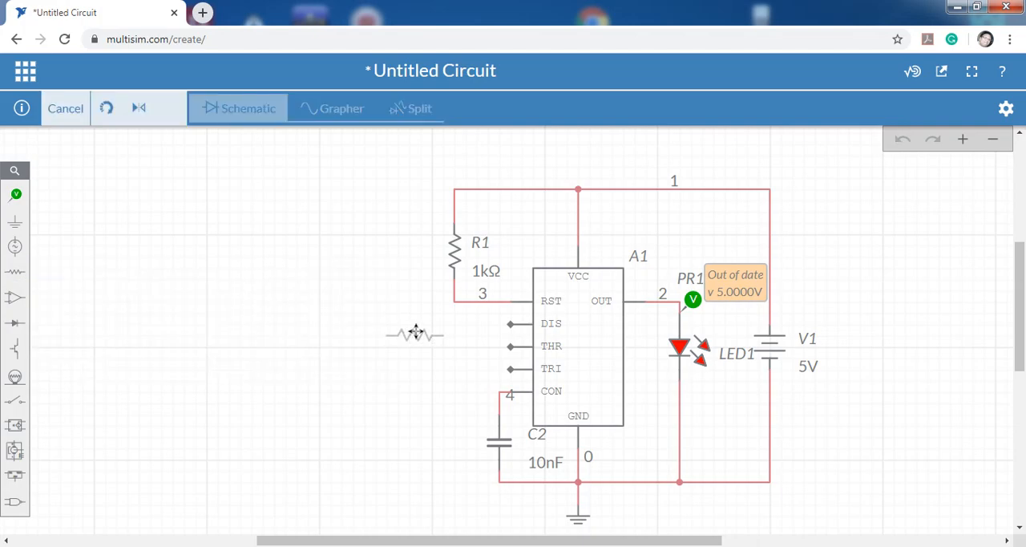
left_click(419, 327)
Set the resistance of R1 to 47 kΩ.
left_click(486, 271)
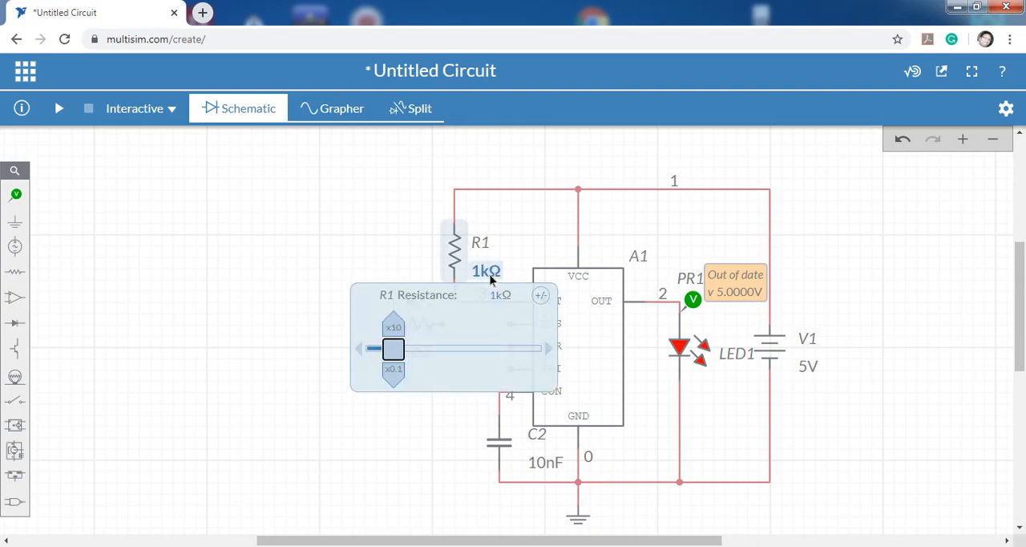
left_click(496, 295)
double_click(496, 295)
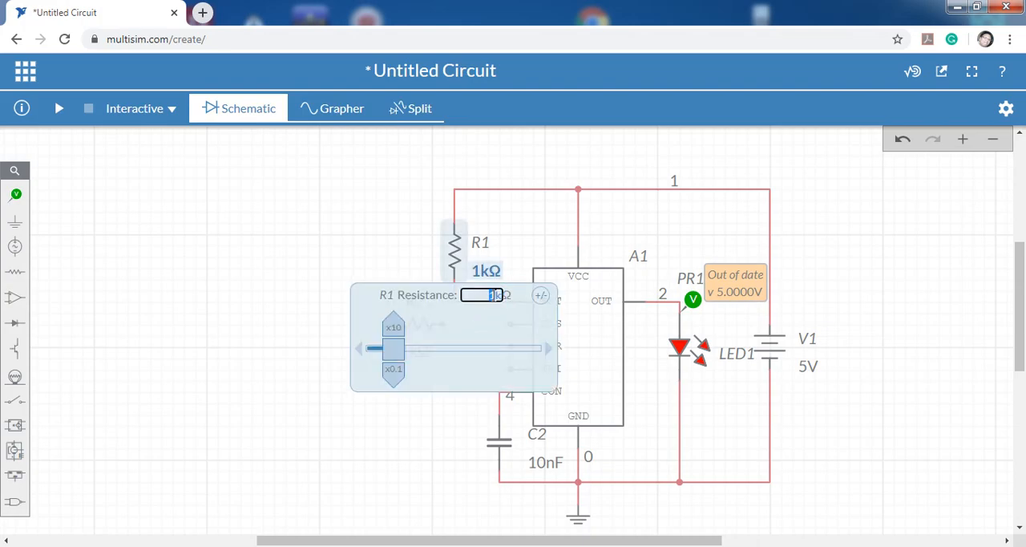
type("47k")
left_click(293, 242)
Set the resistance of R2 to 47 kΩ.
left_click(421, 359)
left_click(455, 372)
double_click(455, 371)
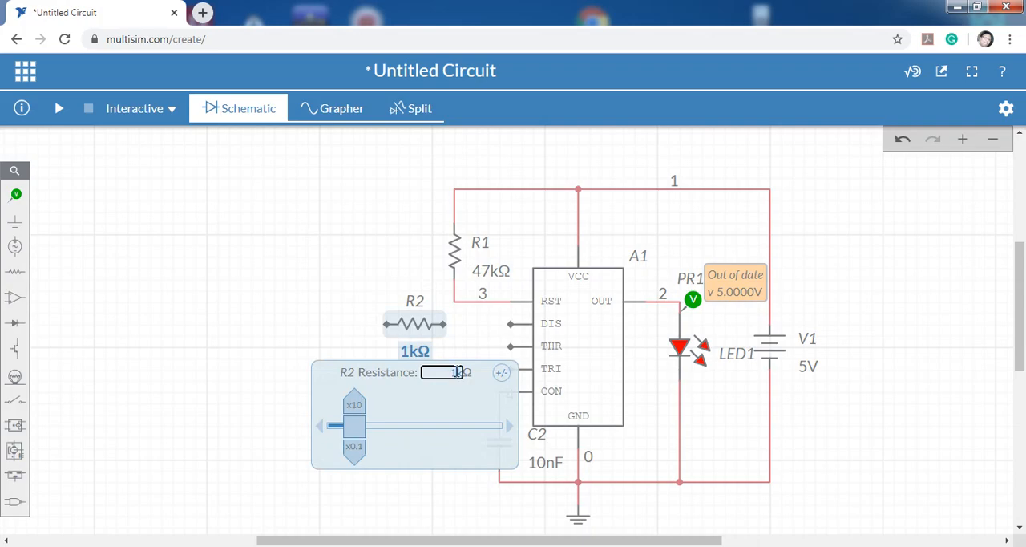
type("47k")
left_click(266, 301)
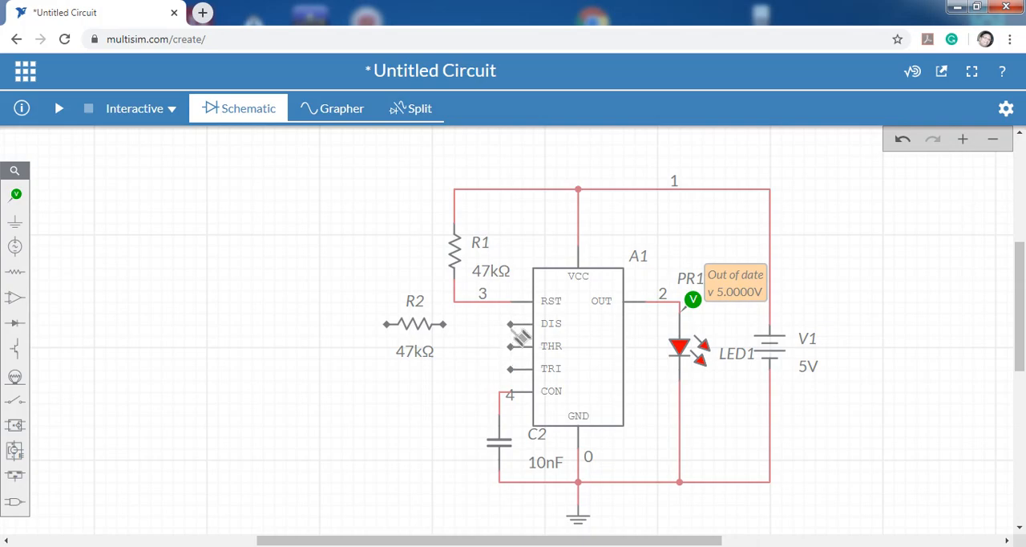
Wire R2 from the DIS pin to the junction of R1 and the RST pin.
left_click(511, 324)
left_click(446, 324)
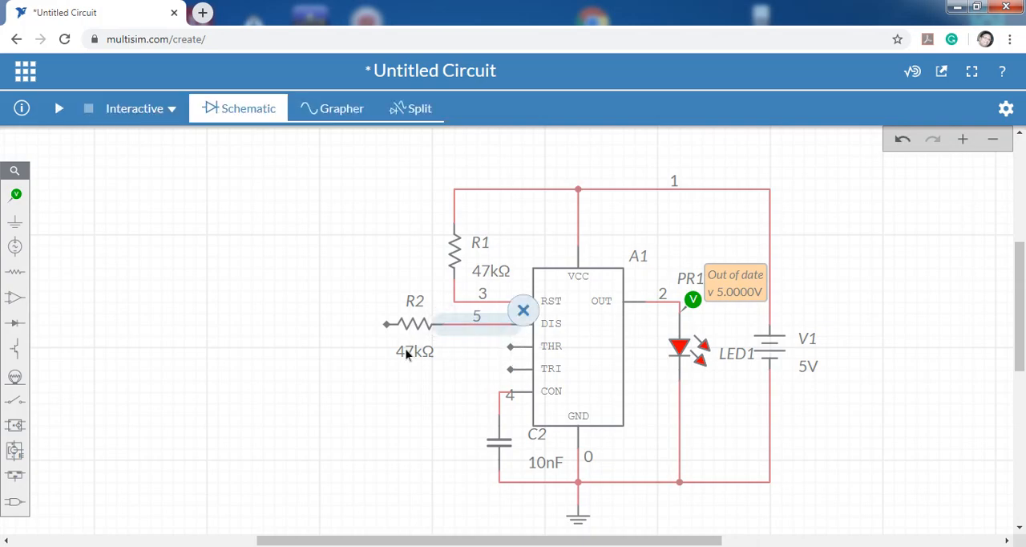
left_click(388, 325)
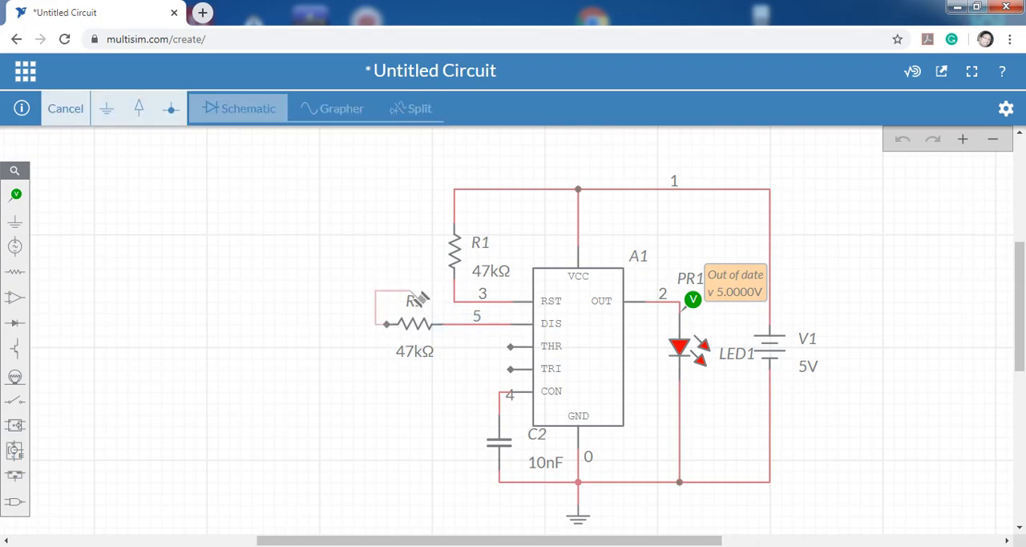
left_click(454, 302)
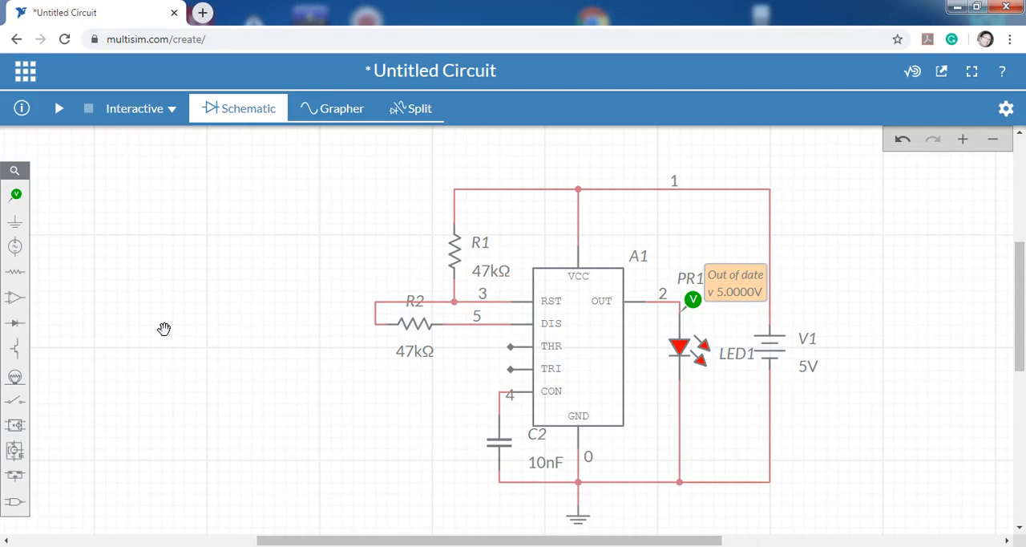
Place a vertical capacitor below R2, to the left of C2.
left_click(15, 272)
left_click(150, 299)
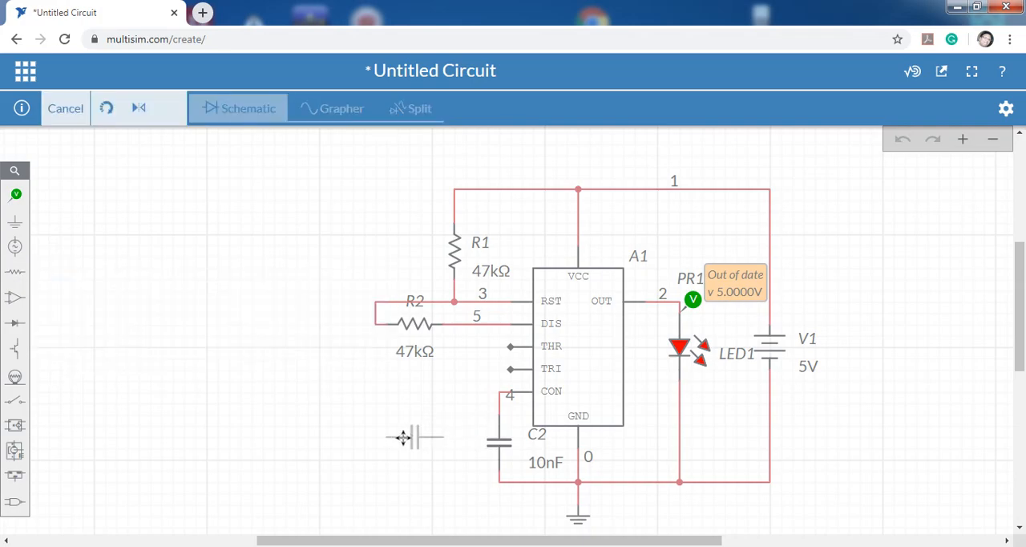
left_click(408, 432)
left_click(372, 472)
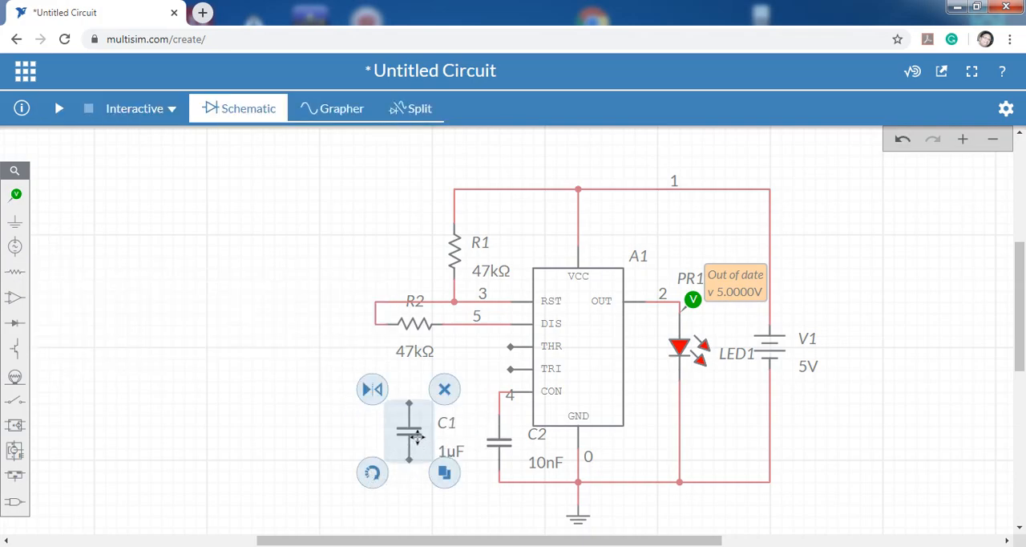
mouse_move(418, 431)
left_mouse_down()
mouse_move(418, 420)
mouse_move(432, 420)
left_mouse_up()
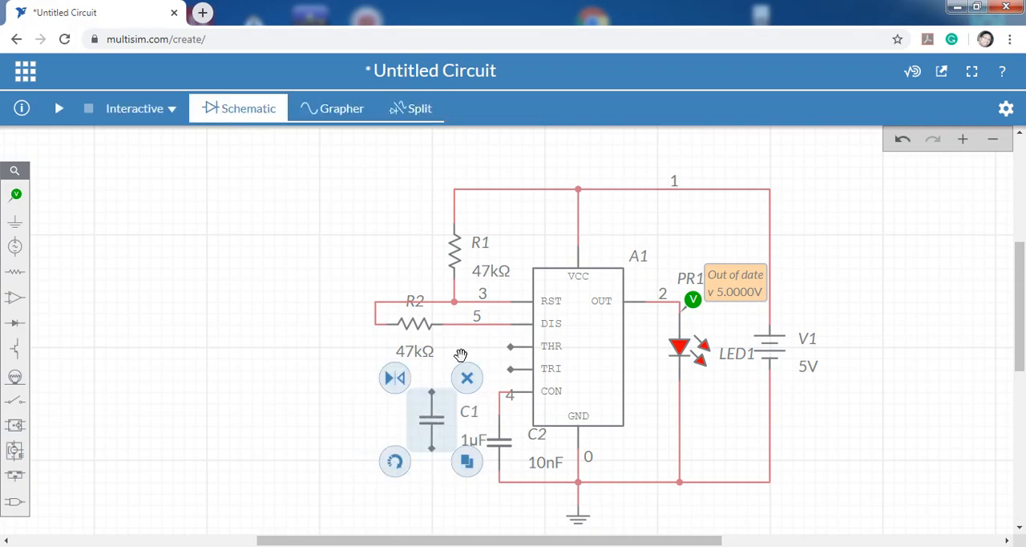
left_click(263, 426)
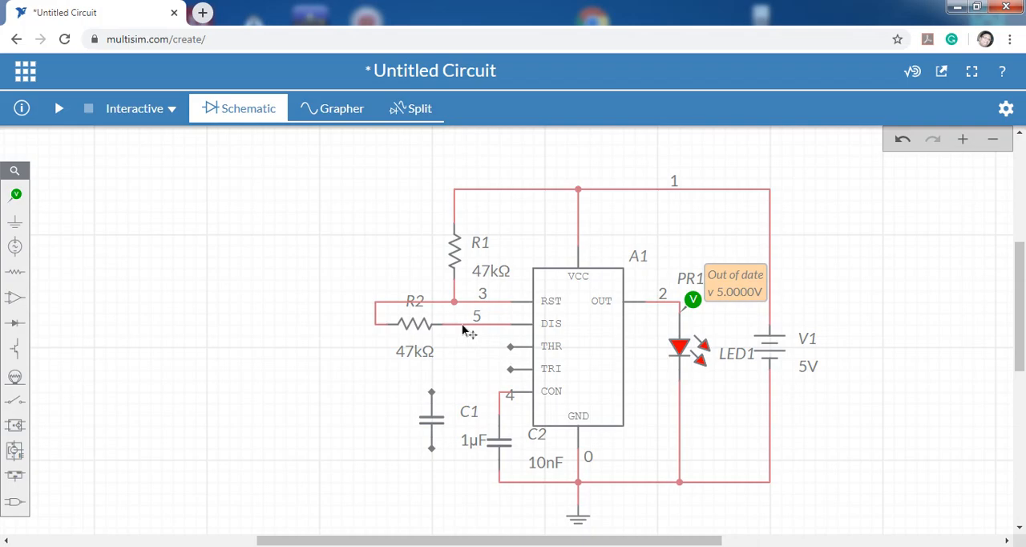
Wire the THR pin to the TRI pin and move the connecting wire segment further out from the timer.
left_click(508, 347)
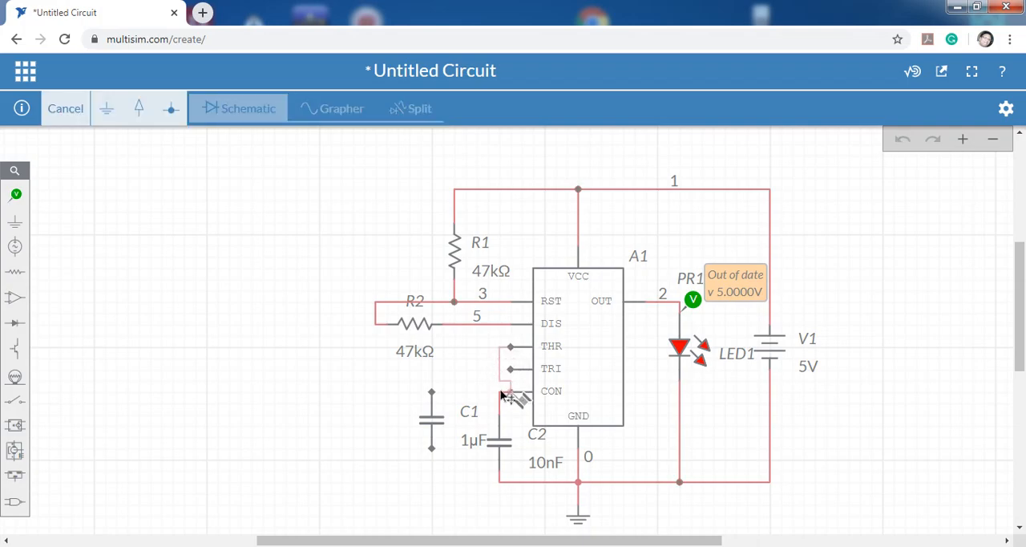
left_click(497, 368)
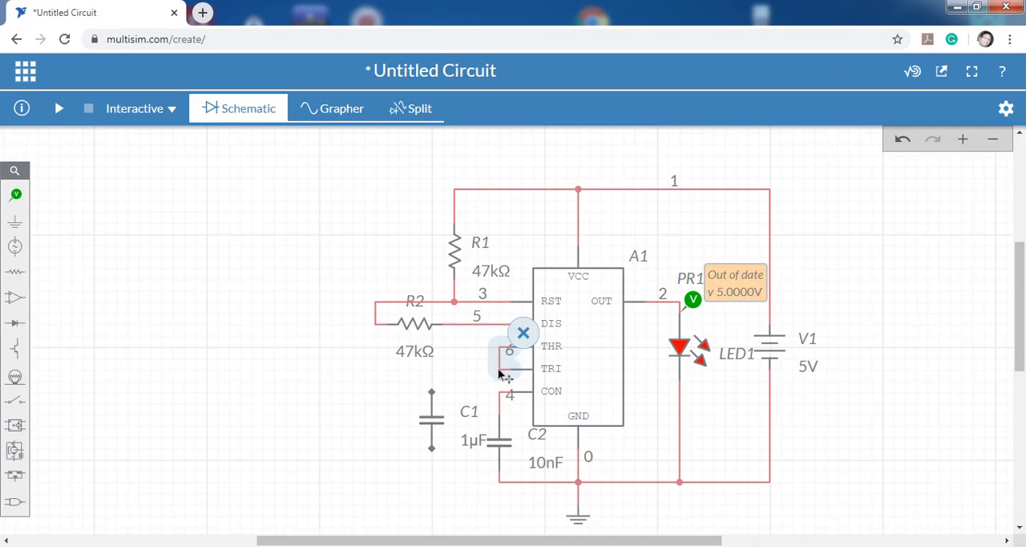
left_click_drag(482, 369, 465, 382)
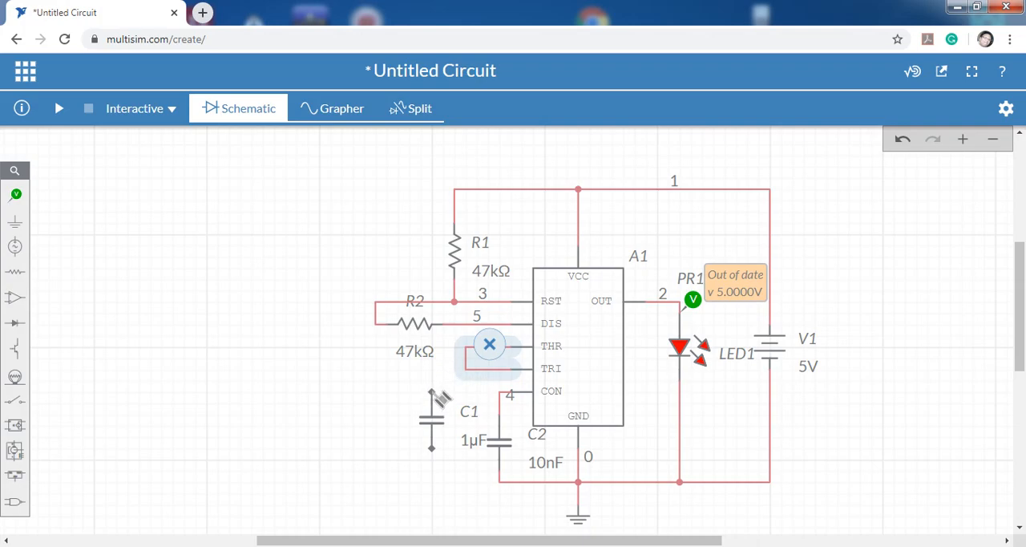
Wire the lower terminal of C1 to the ground line at the foot of C2.
left_click(432, 392)
key("Escape")
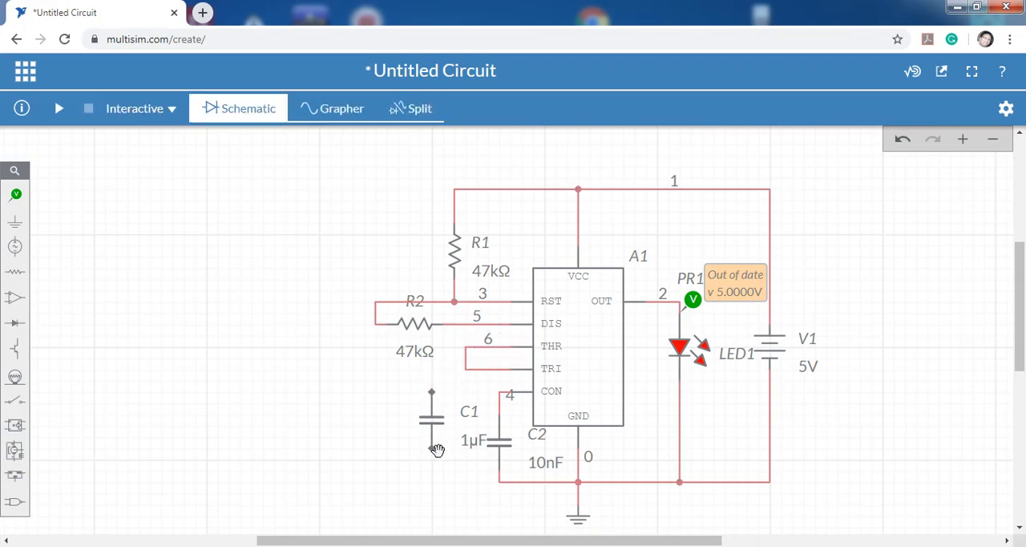
left_click(434, 450)
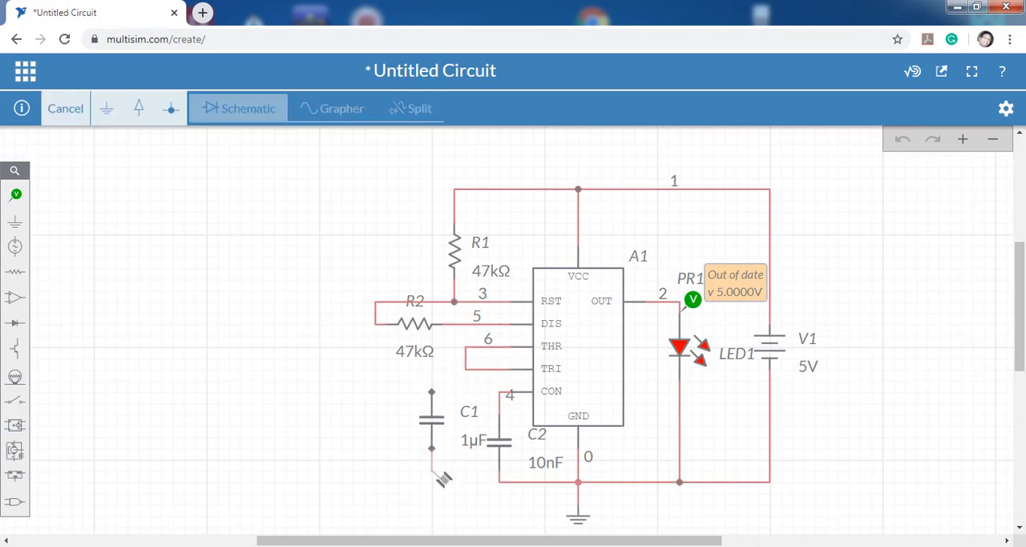
left_click(499, 483)
Set the capacitance of C1 to 10 µF.
left_click(470, 443)
left_click(478, 451)
double_click(478, 451)
left_click(480, 453)
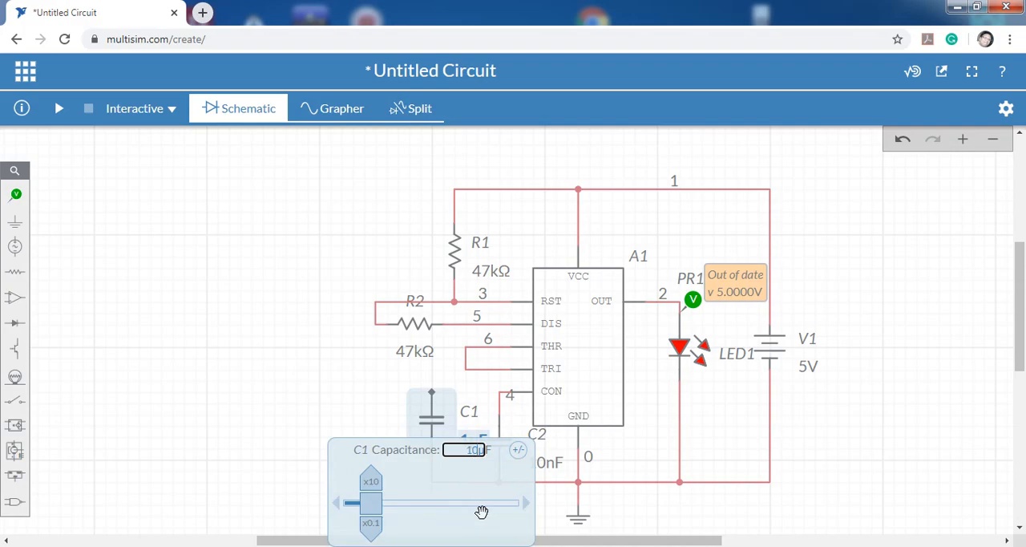
left_click(312, 405)
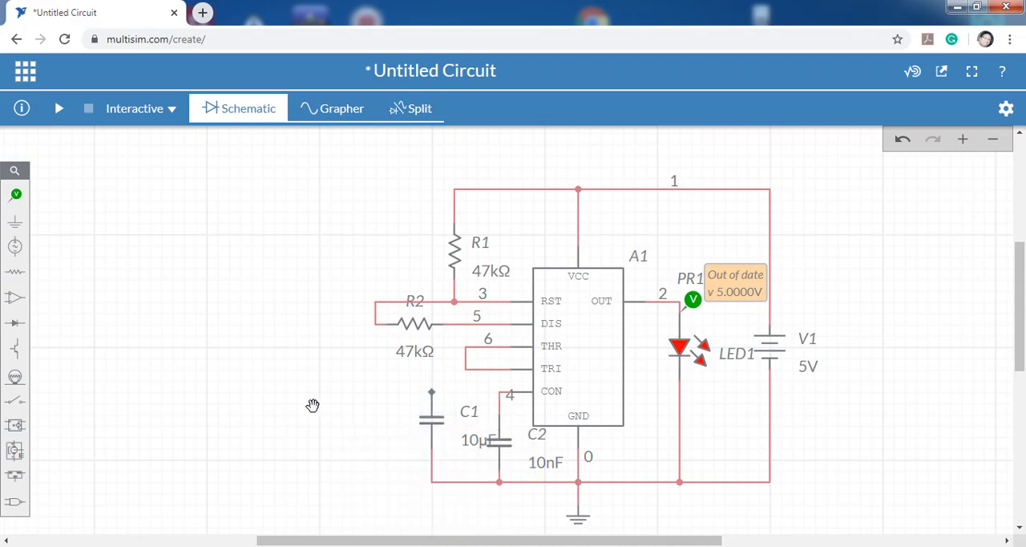
Shift C1 slightly down and away from C2, and wire its upper terminal to the THR–TRI connection.
left_click_drag(428, 430, 411, 437)
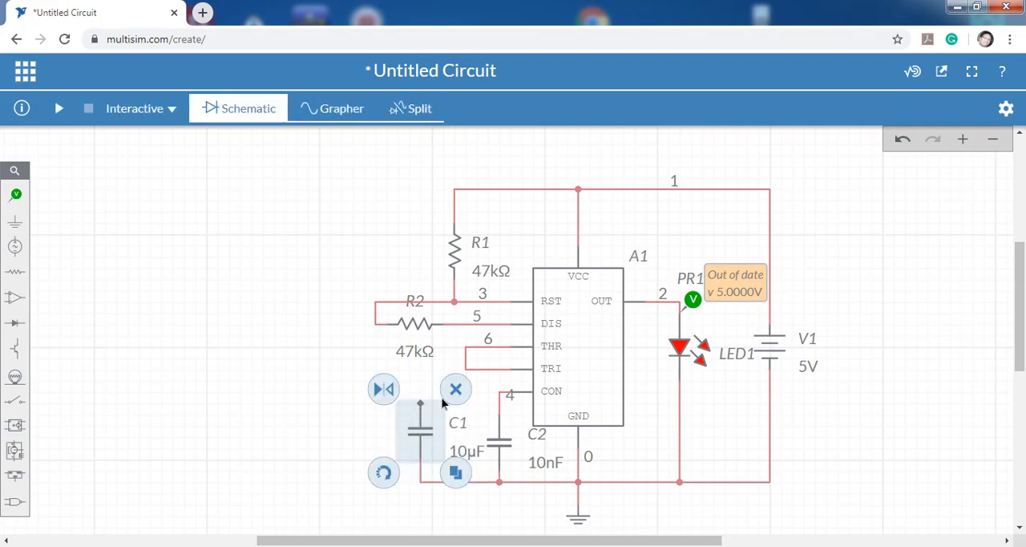
left_click(421, 403)
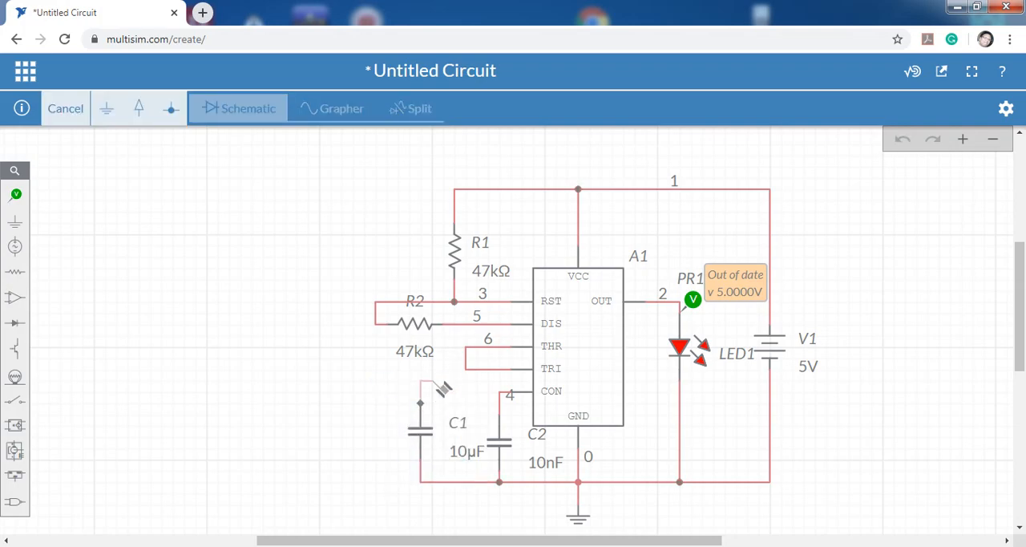
left_click(466, 371)
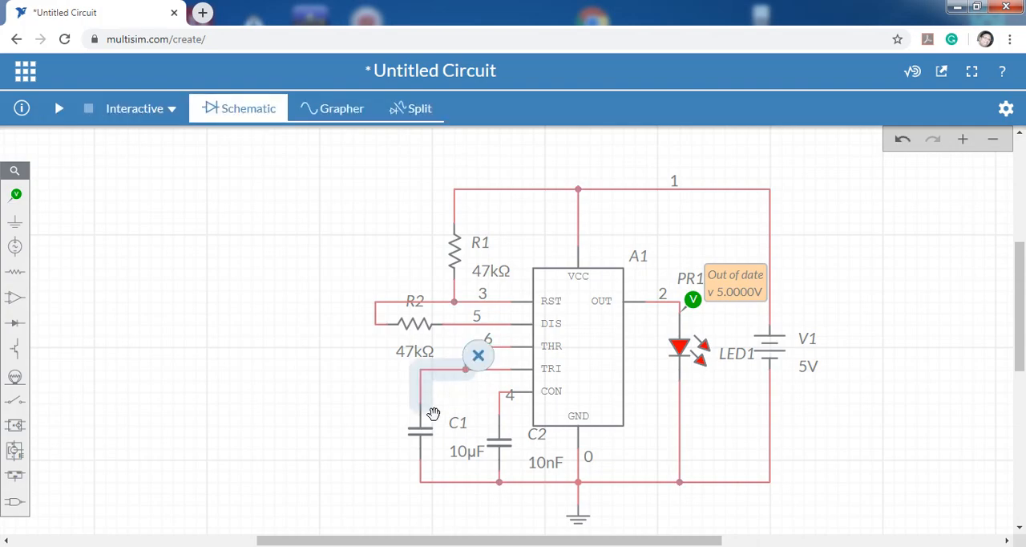
left_click(353, 366)
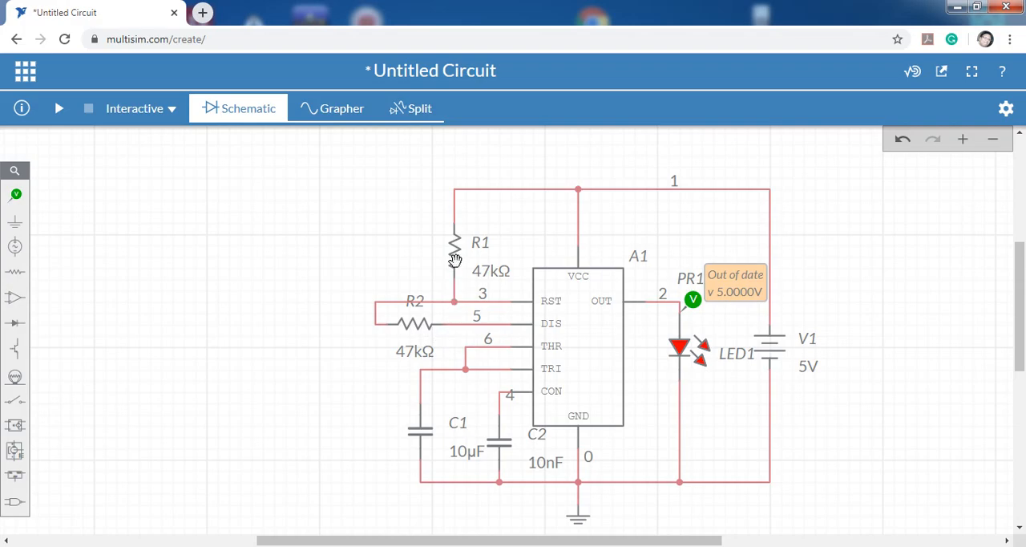
Move R2 down and further away from the timer, and delete the wire between it and the DIS pin.
left_click(422, 322)
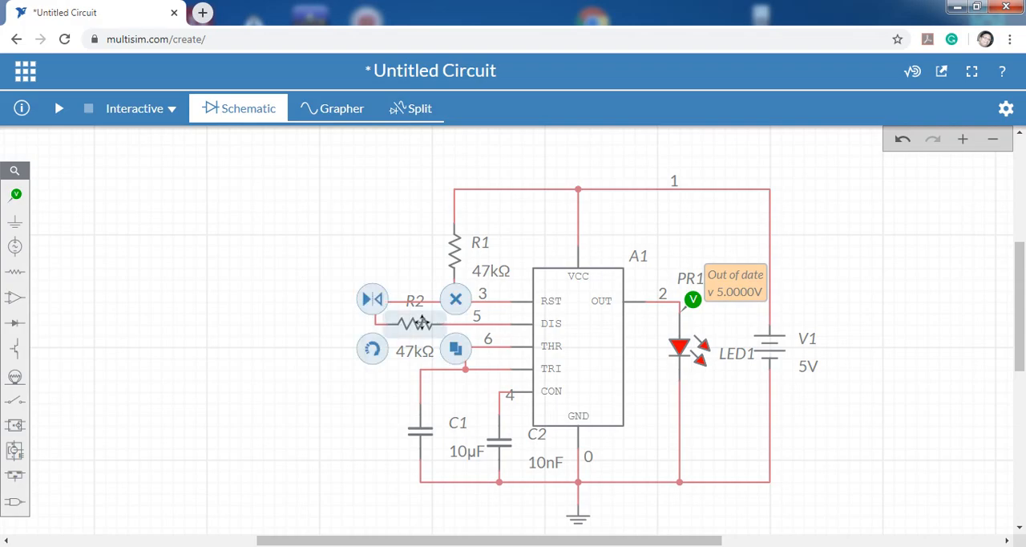
left_click_drag(416, 322, 358, 345)
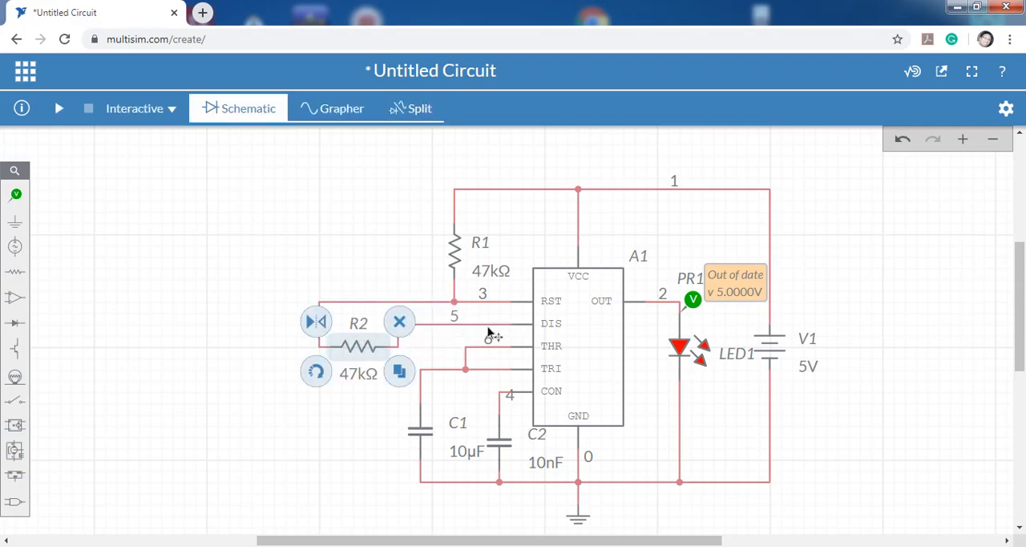
left_click(479, 324)
key("Delete")
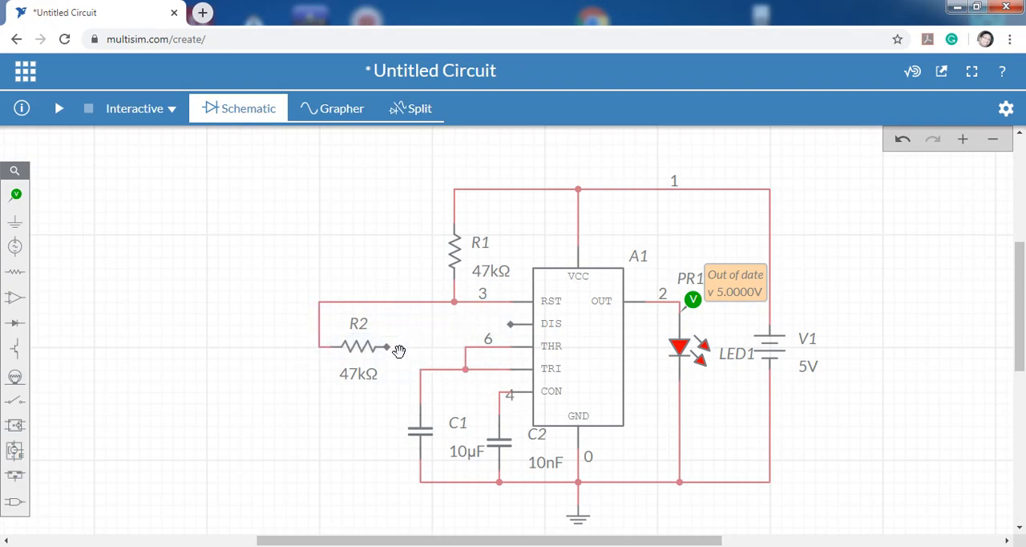
Wire R2's free terminal to the corner above C1, and replace the THR–TRI link with a wire from THR to R2's wire.
mouse_move(388, 346)
left_mouse_down()
mouse_move(439, 354)
mouse_move(463, 370)
mouse_move(455, 370)
left_mouse_up()
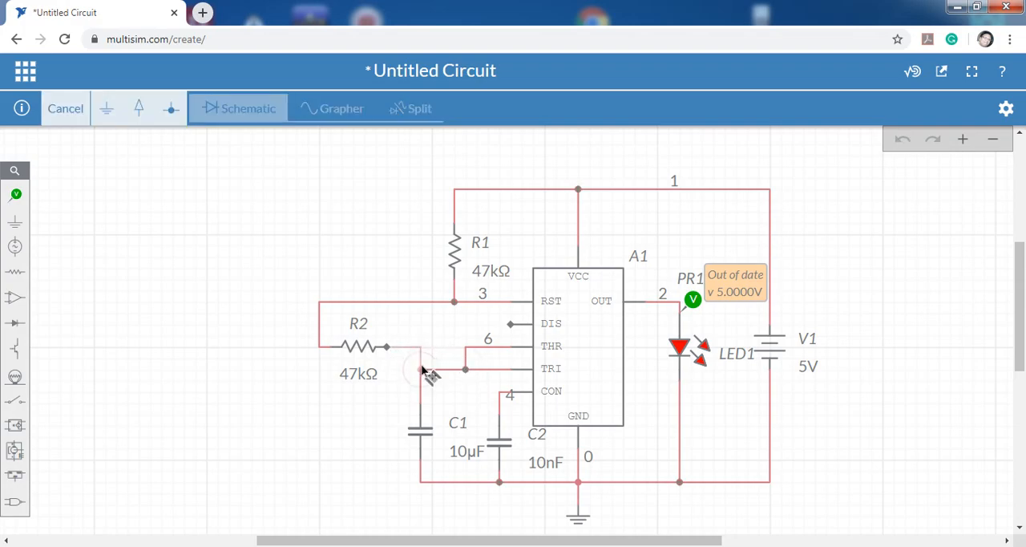
left_click(420, 369)
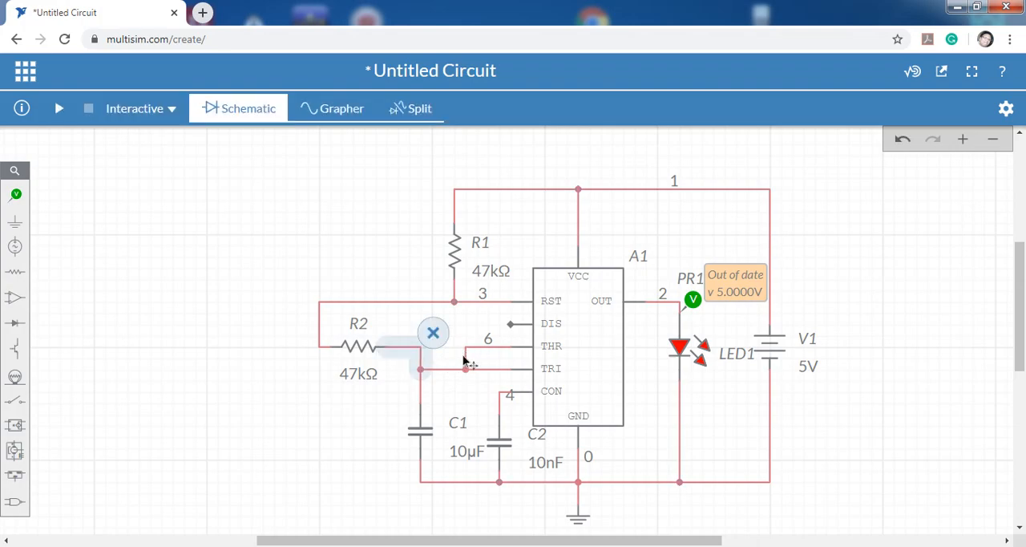
left_click(465, 357)
key("Delete")
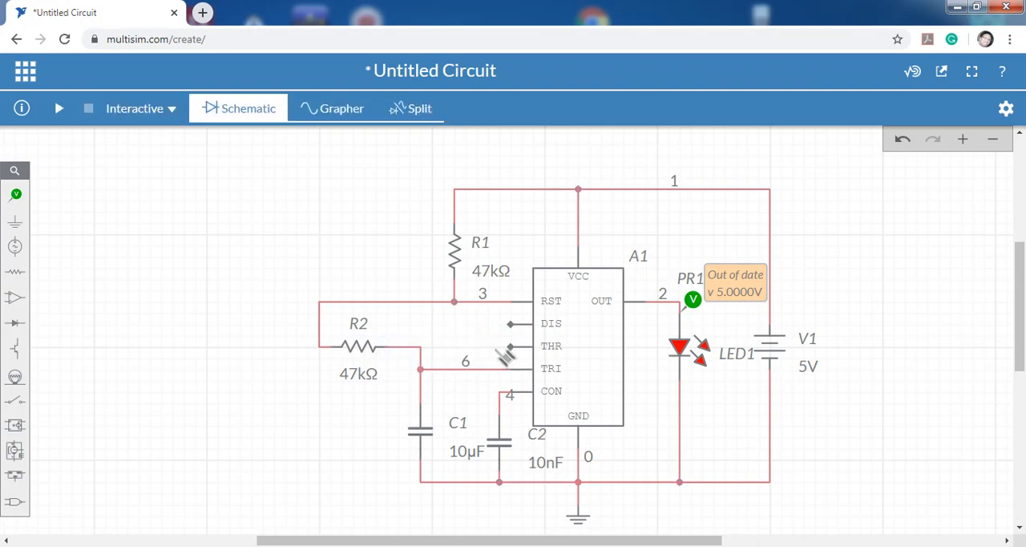
left_click(511, 347)
left_click(420, 347)
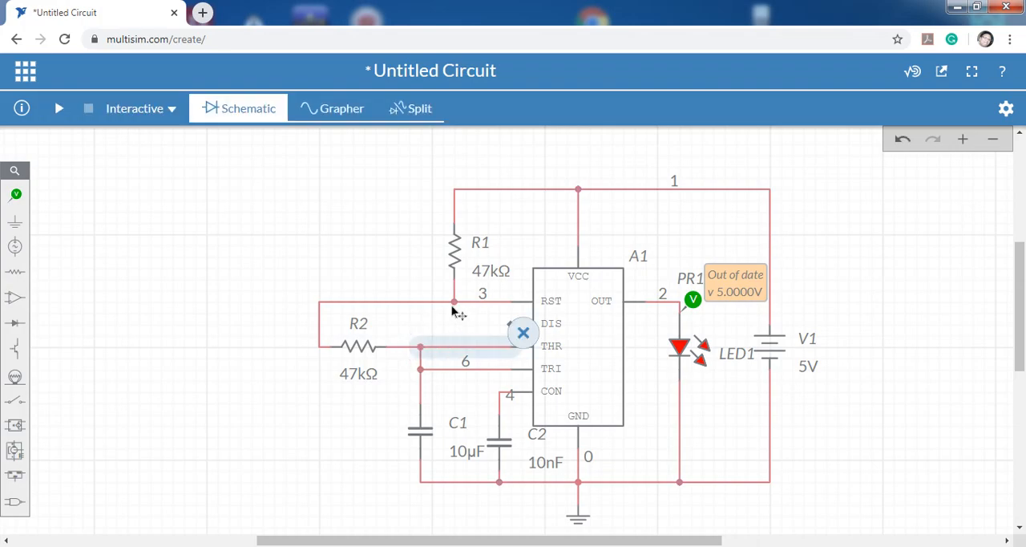
Delete the wire joining R2 to the R1–RST line, and wire R2's freed terminal to the DIS pin.
left_click(446, 303)
key("Delete")
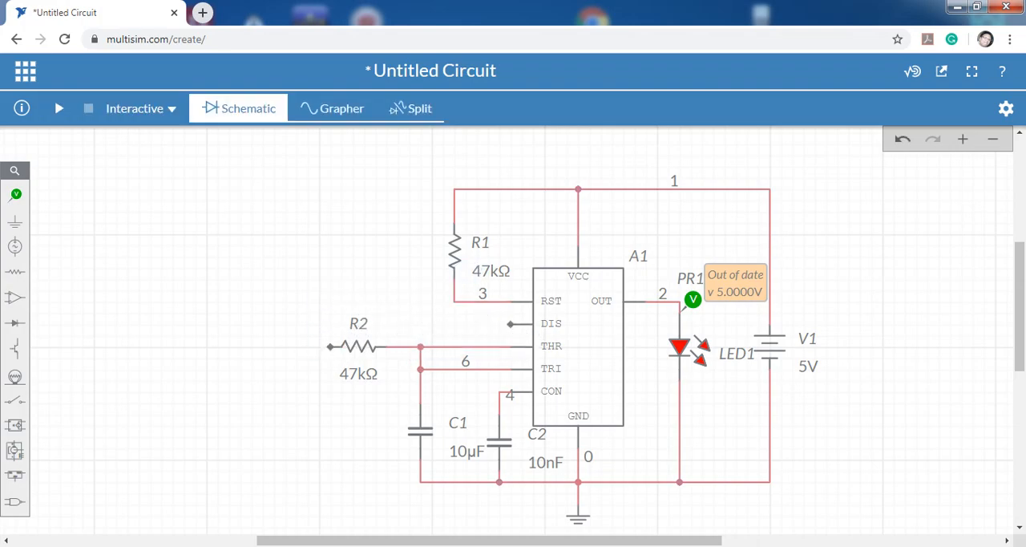
left_click(510, 324)
left_click(329, 346)
left_click(337, 275)
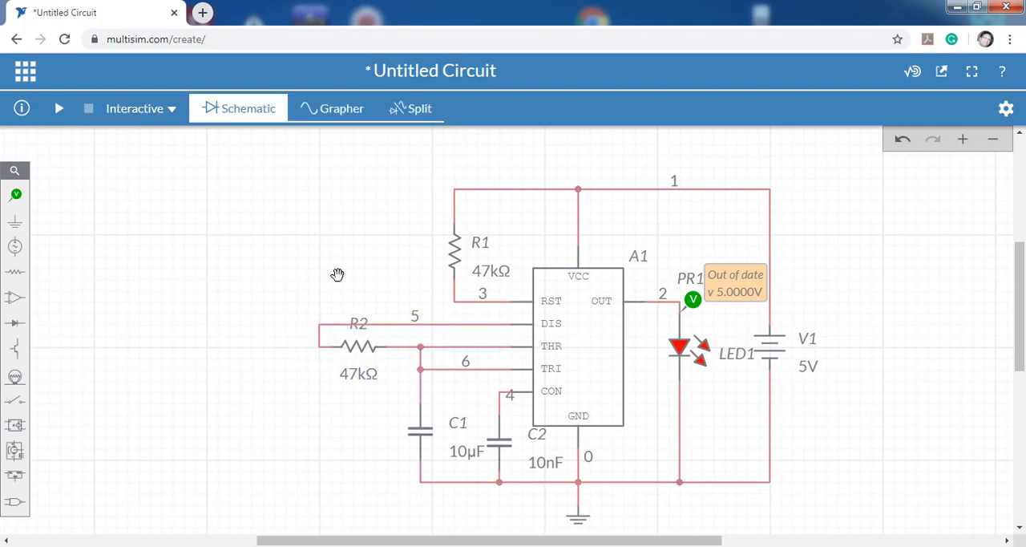
Delete R1 and wire the RST pin directly to the supply line above the VCC pin.
left_click(458, 250)
key("Delete")
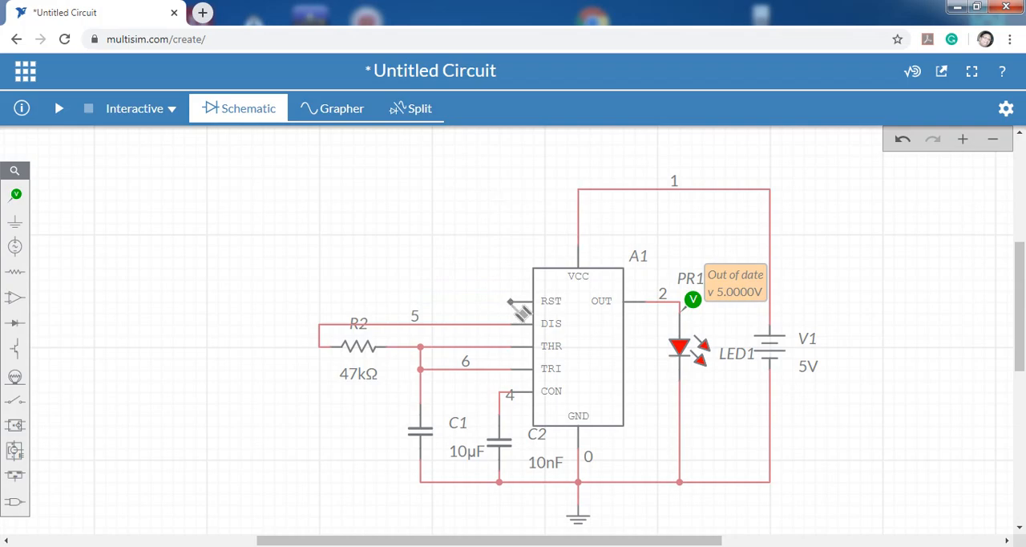
left_click(510, 300)
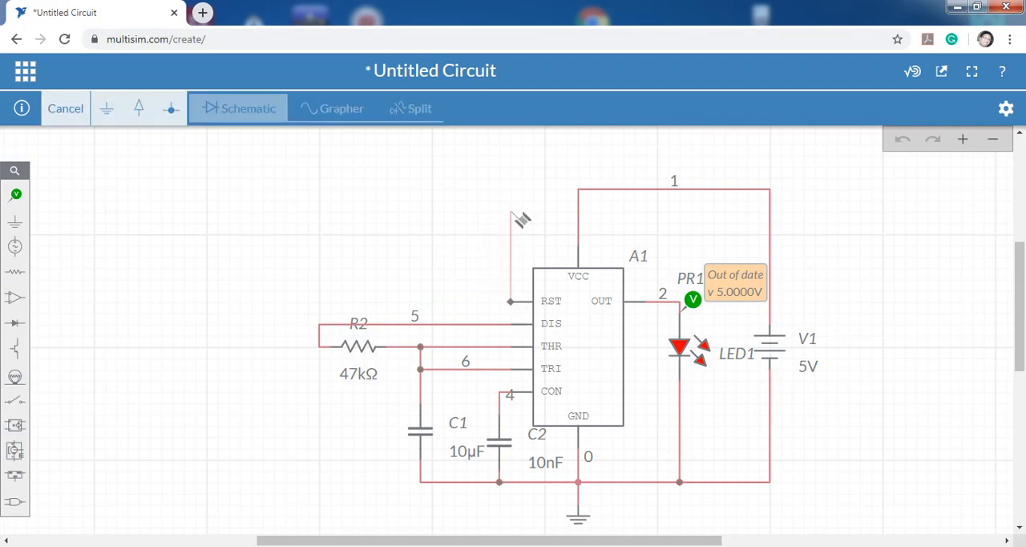
left_click(577, 190)
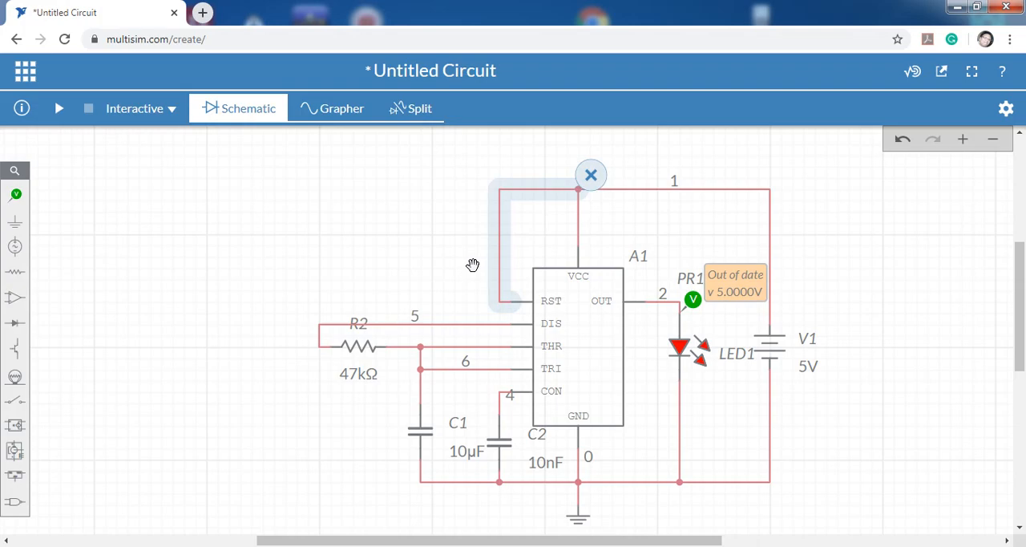
Place a new horizontal resistor above R2, roughly lined up with it.
left_click(14, 272)
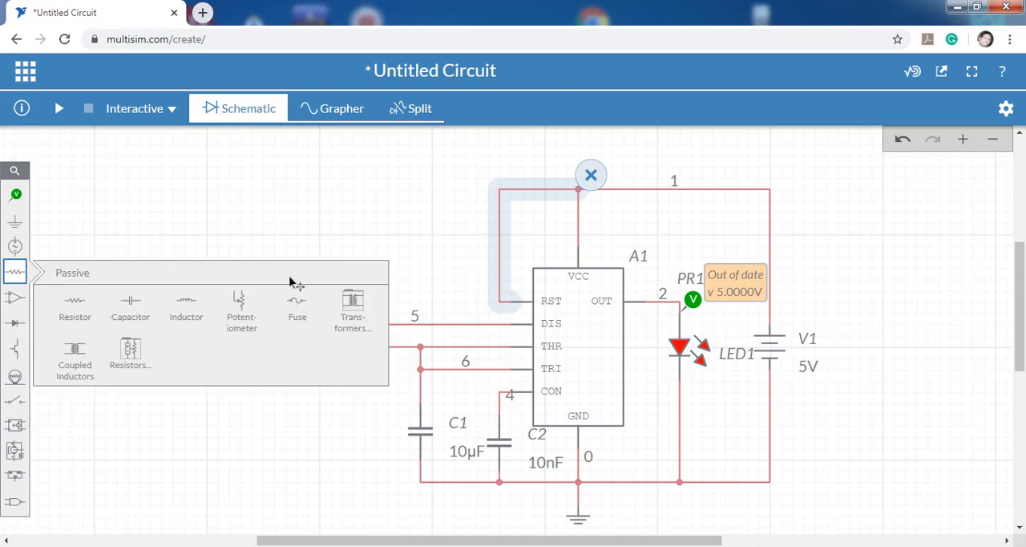
left_click(80, 305)
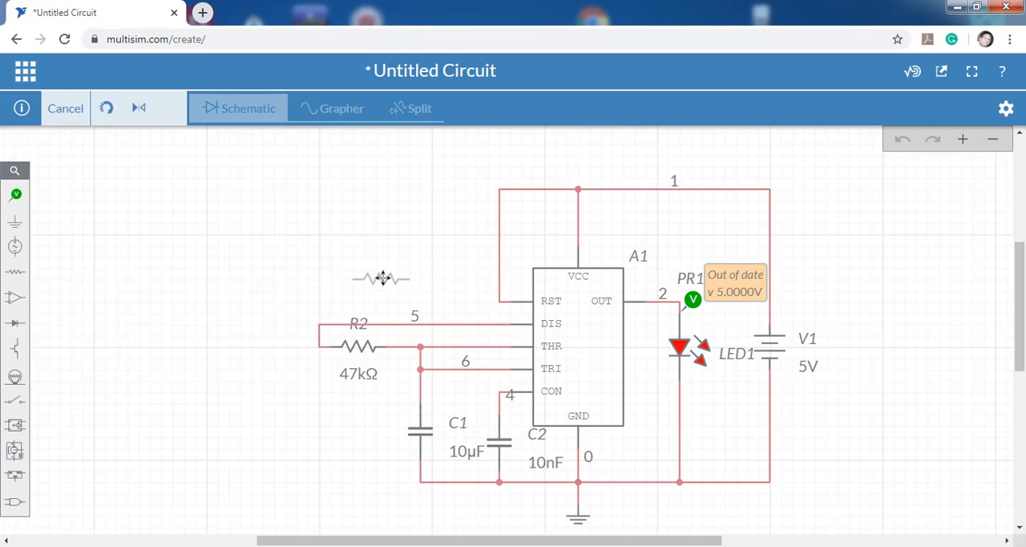
left_click(380, 279)
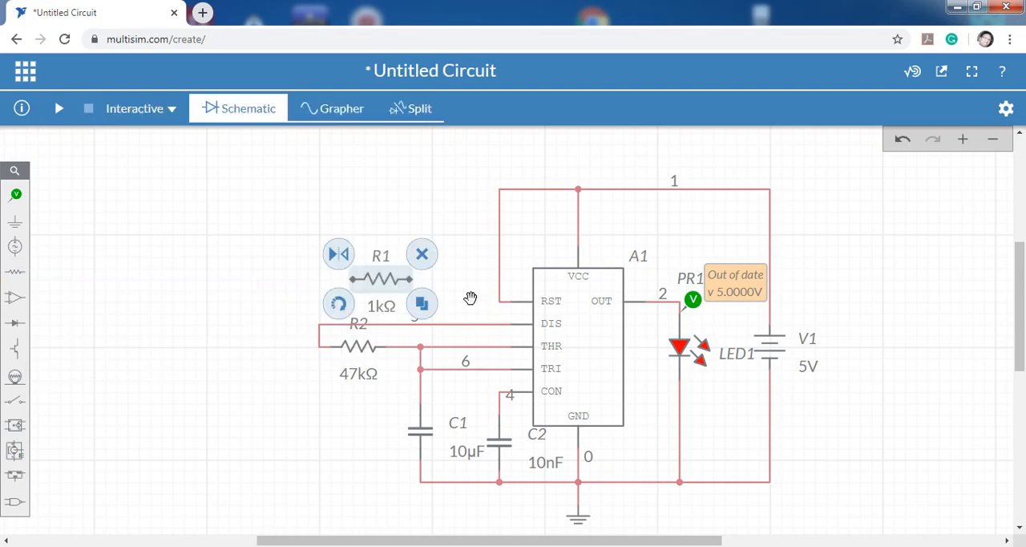
left_click(463, 296)
mouse_move(379, 284)
left_mouse_down()
mouse_move(377, 293)
mouse_move(367, 280)
left_mouse_up()
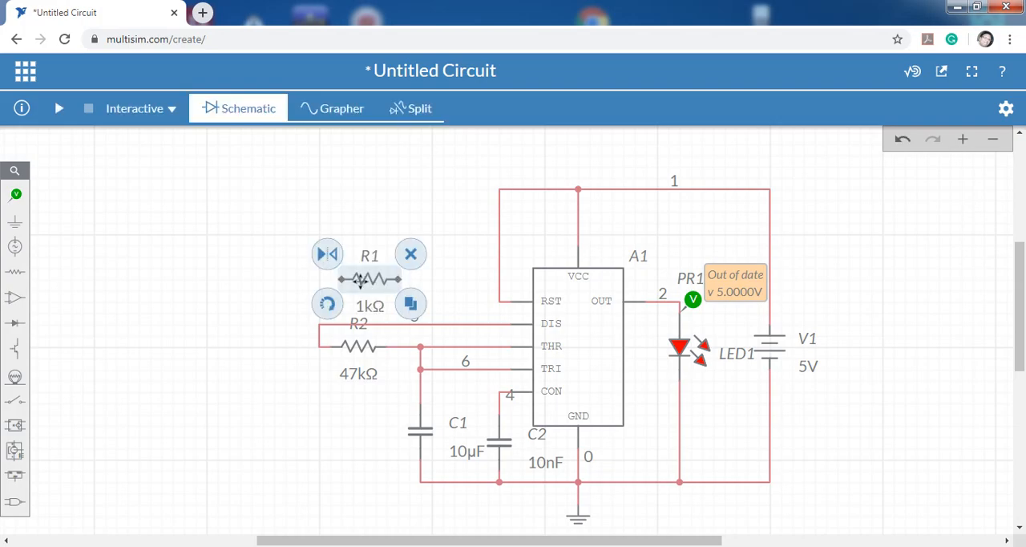
left_click(503, 307)
left_click(438, 293)
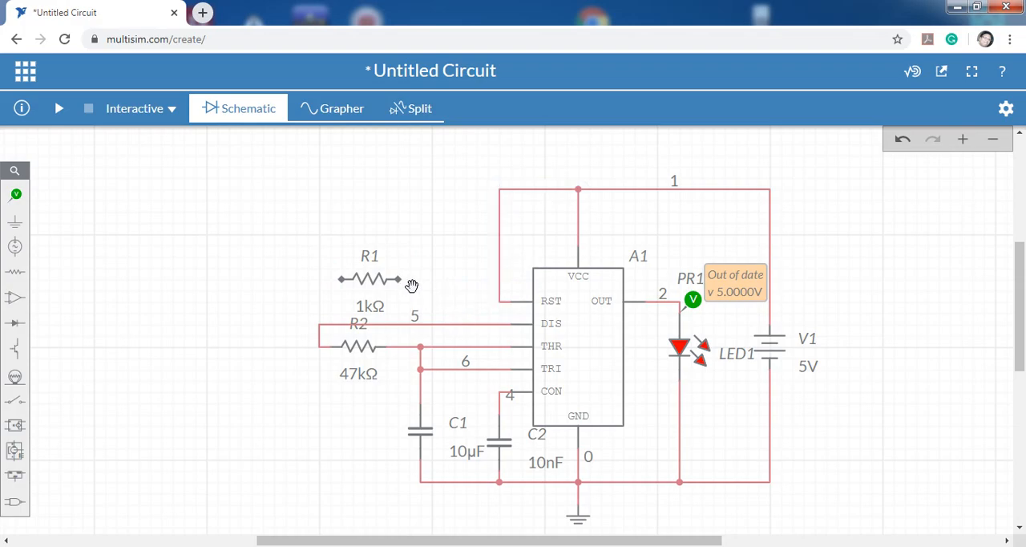
Wire the new resistor R1 between the RST pin's wire and the line joining DIS to R2.
left_click(398, 280)
left_click(498, 302)
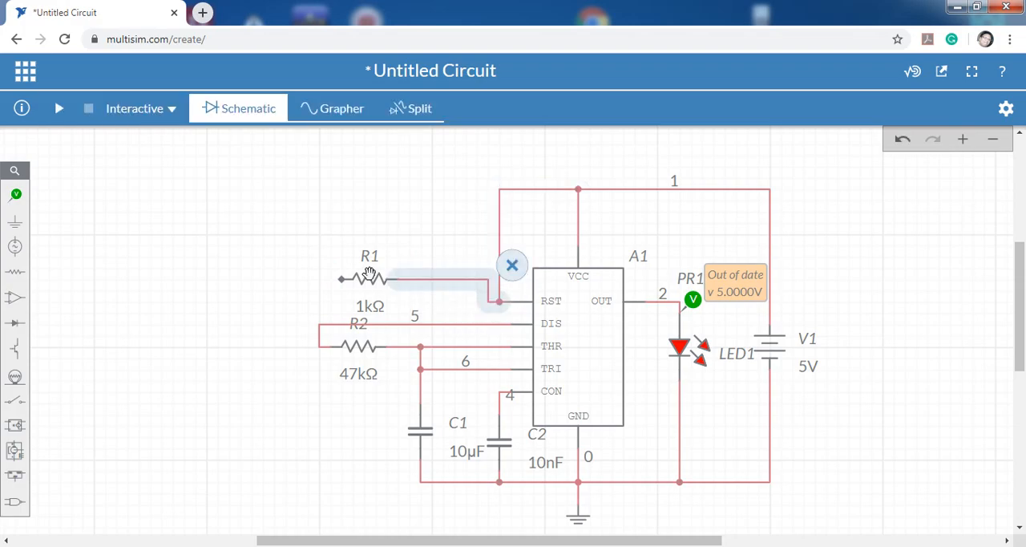
left_click(342, 280)
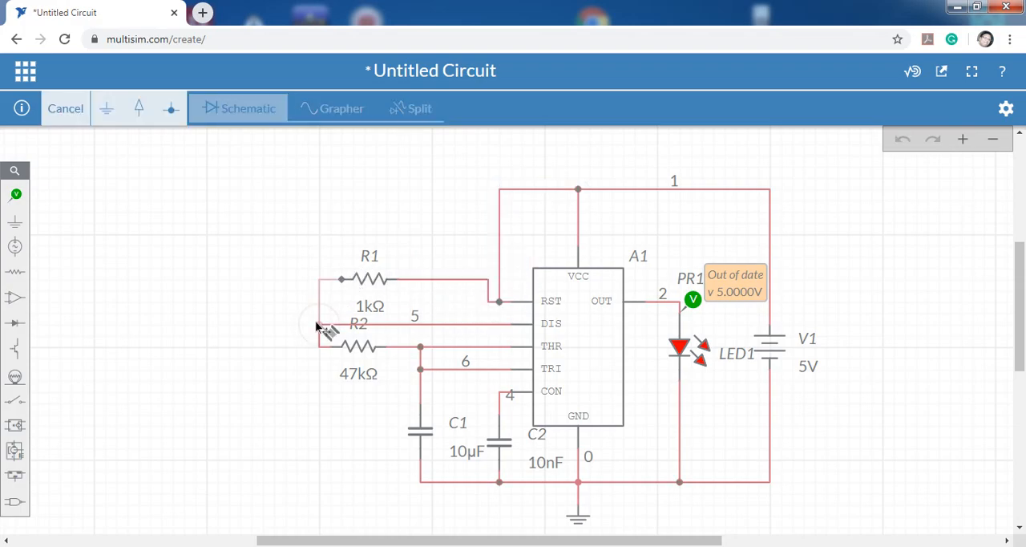
left_click(319, 324)
left_click(254, 323)
Set the resistance of R1 to 47 kΩ.
left_click(373, 313)
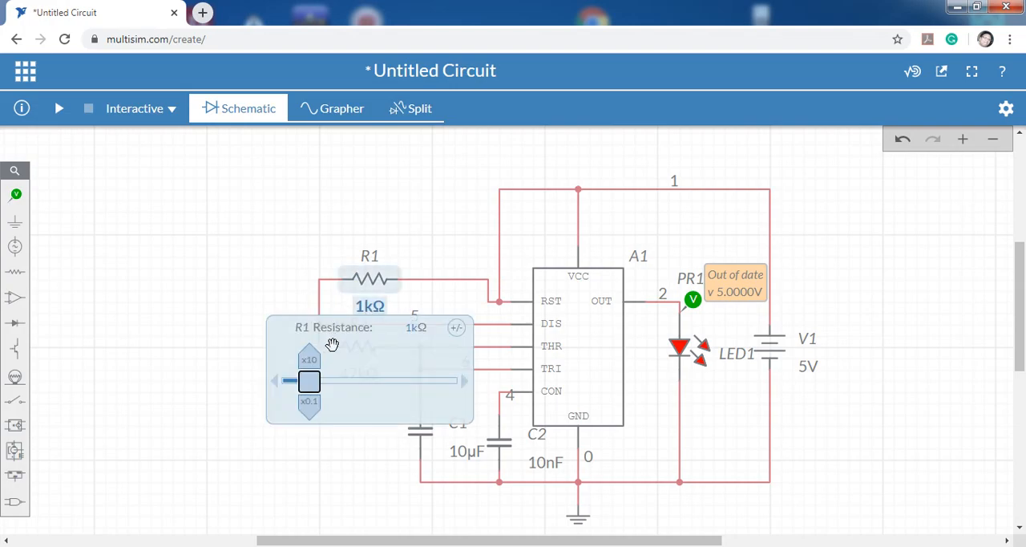
left_click(418, 327)
double_click(412, 328)
left_click(154, 255)
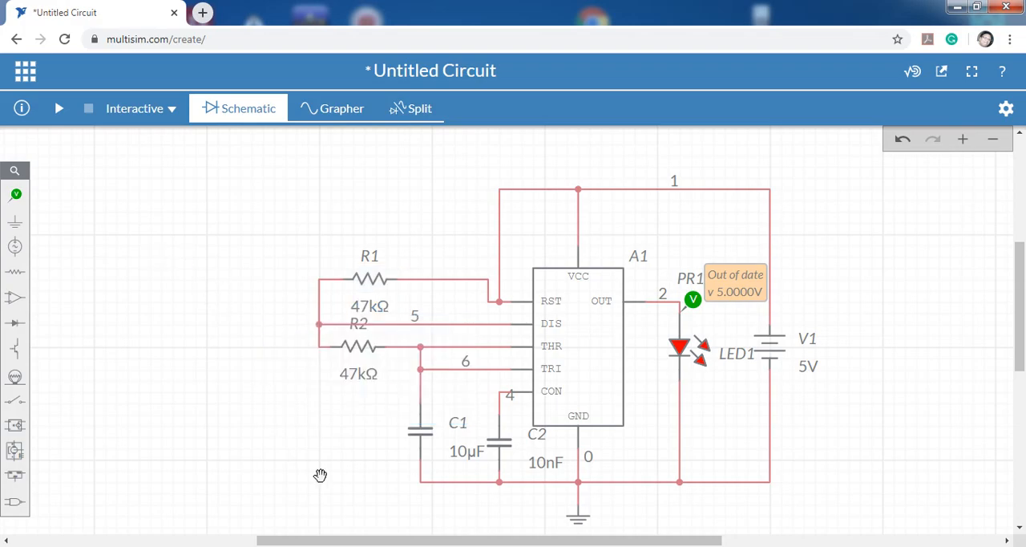
Place a voltage probe on the wire just above C1.
scroll(323, 459, "down", 3)
scroll(323, 459, "up", 3)
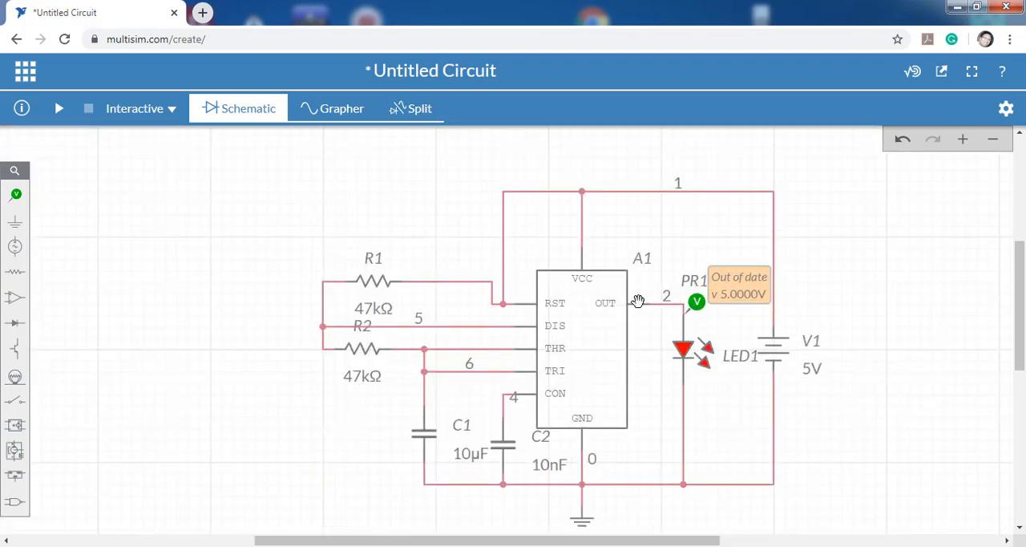
left_click(16, 194)
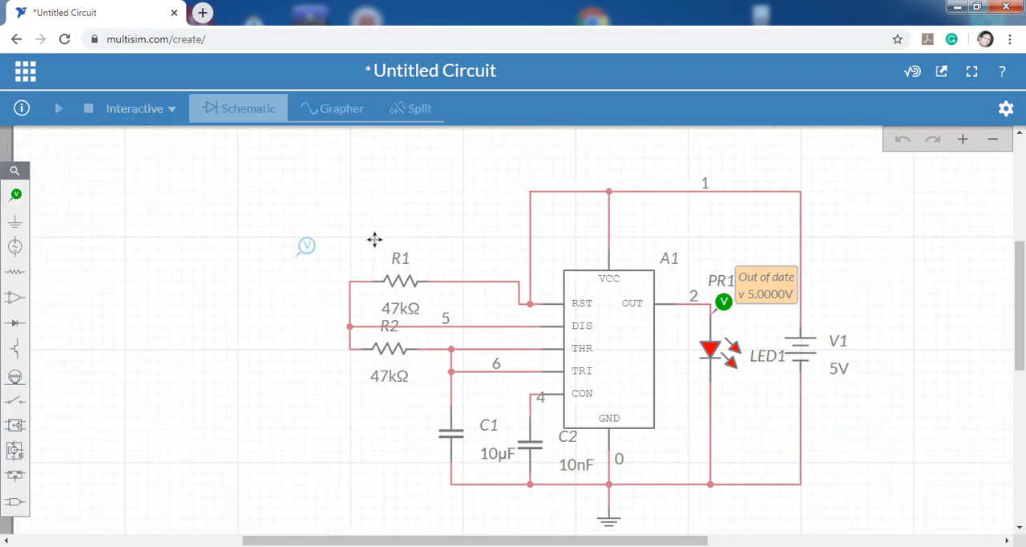
left_click(471, 382)
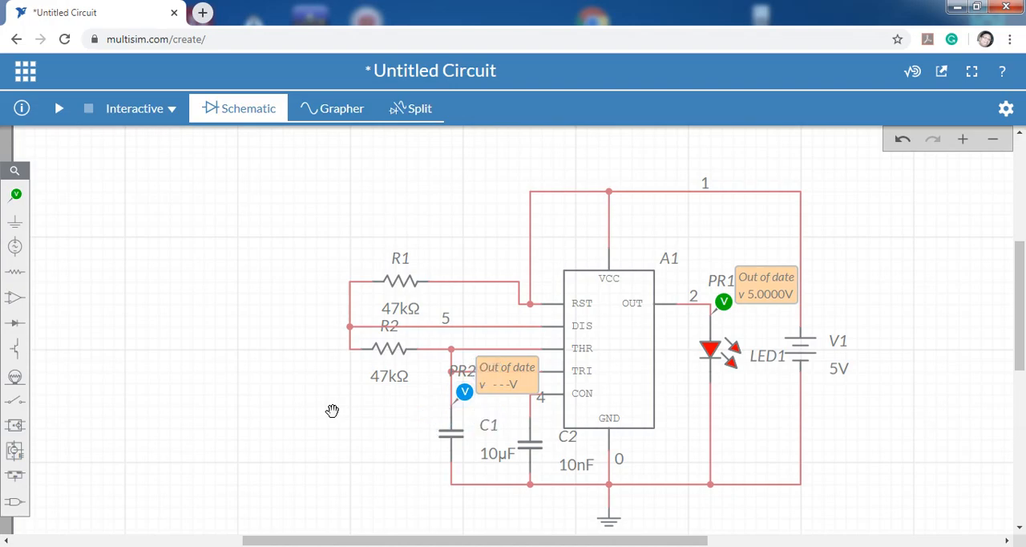
Run the interactive simulation, show the schematic and graph side by side to examine the output and capacitor waveforms, and pause it.
left_click(58, 110)
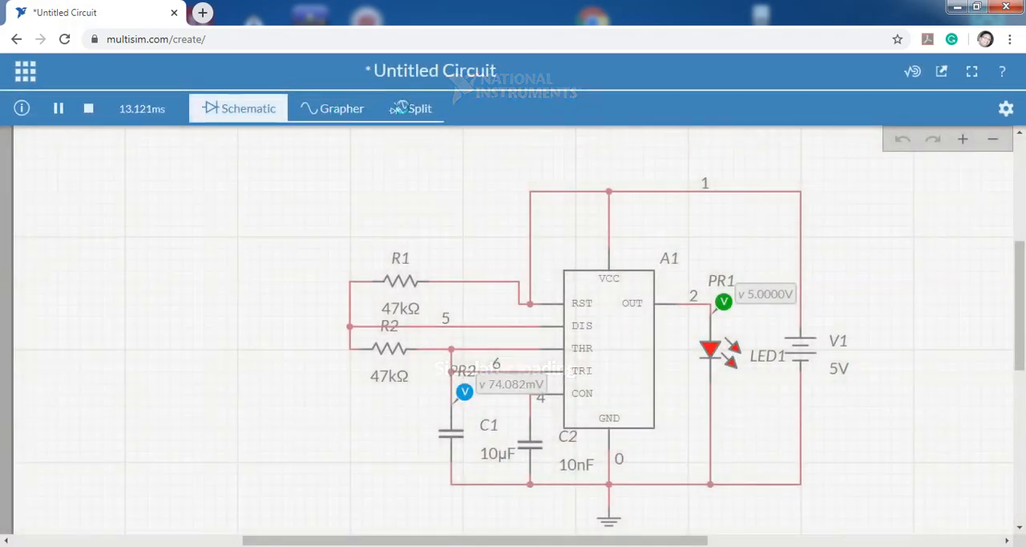
left_click(405, 117)
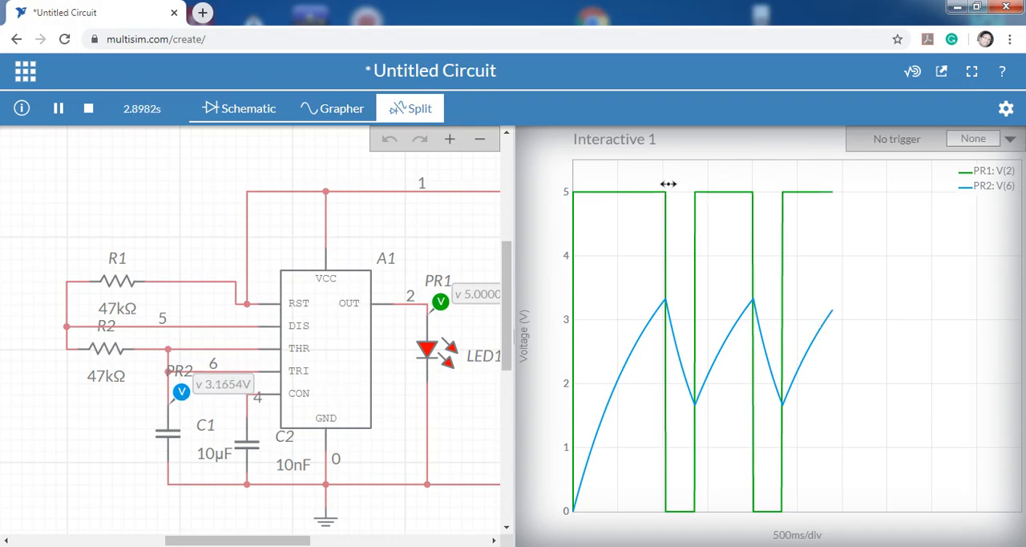
mouse_move(670, 306)
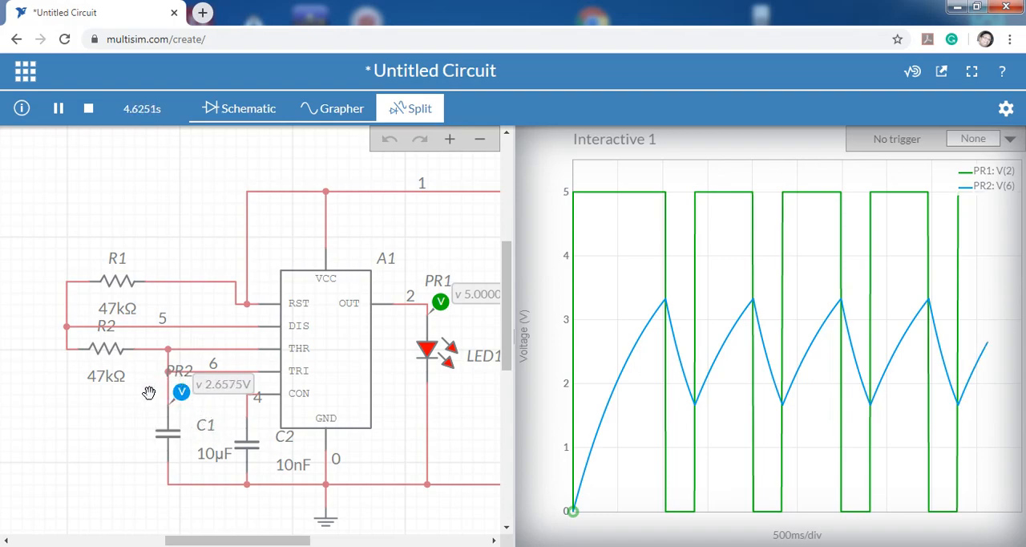
mouse_move(755, 303)
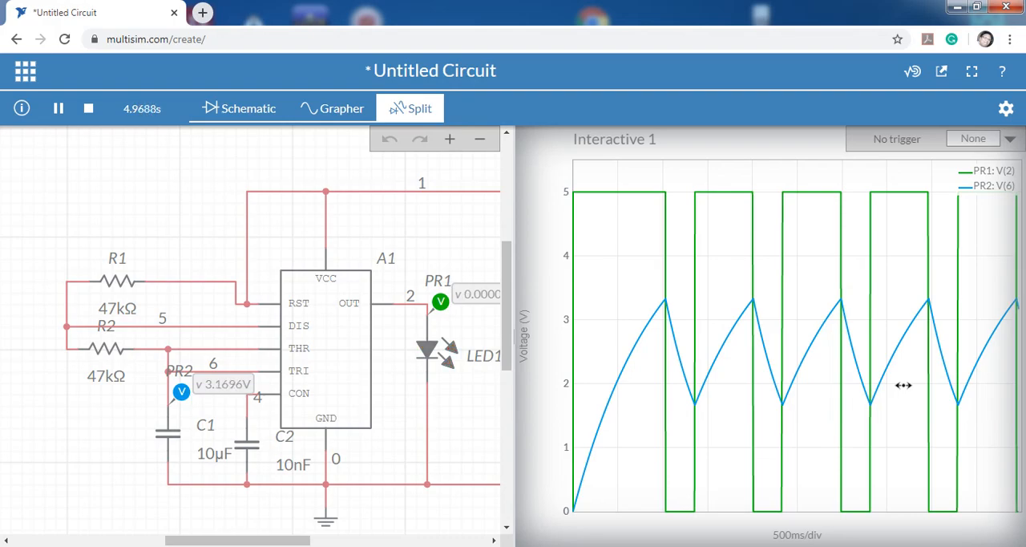
mouse_move(653, 192)
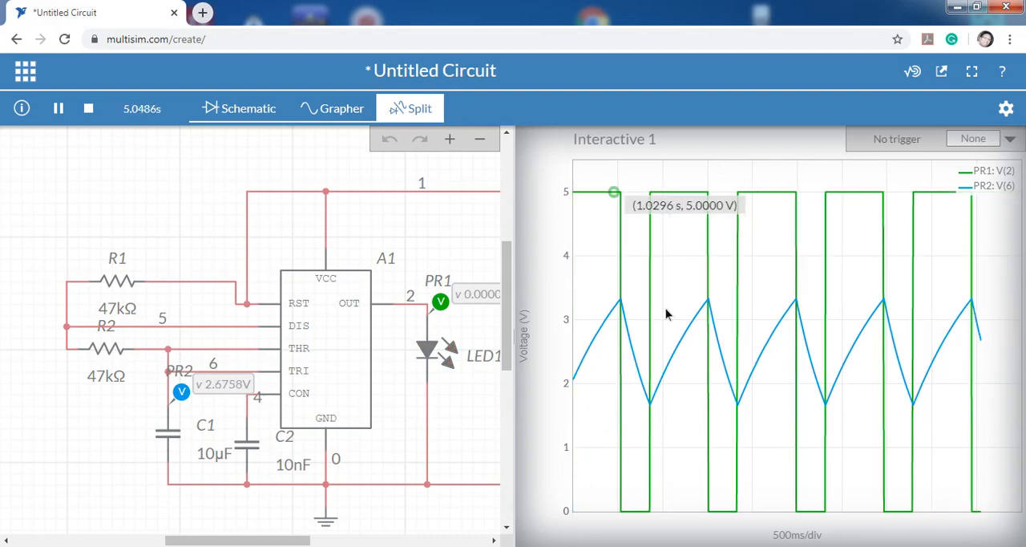
left_click(64, 111)
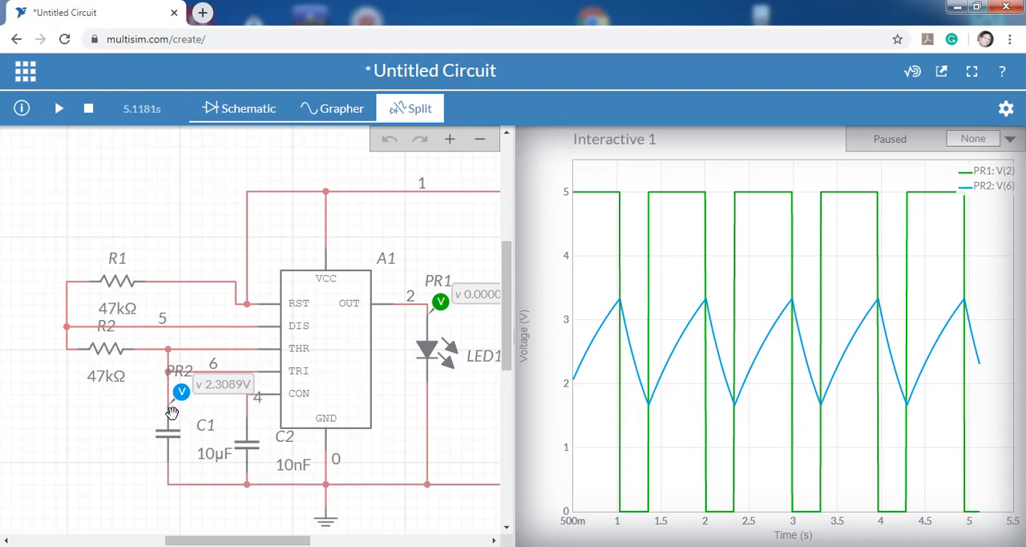
Set the capacitance of C1 to 20 µF.
left_click(205, 453)
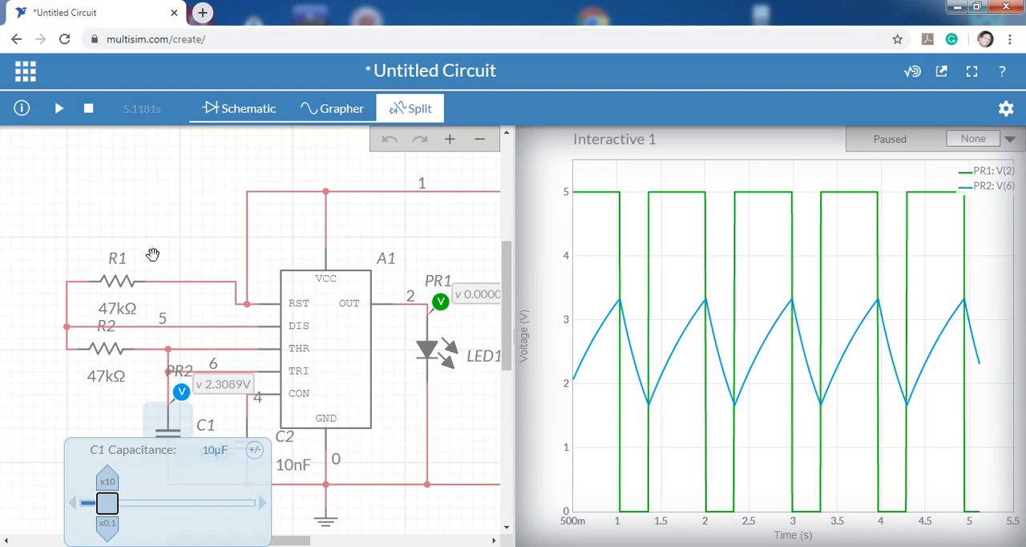
left_click(207, 450)
left_click_drag(208, 450, 203, 450)
type("2")
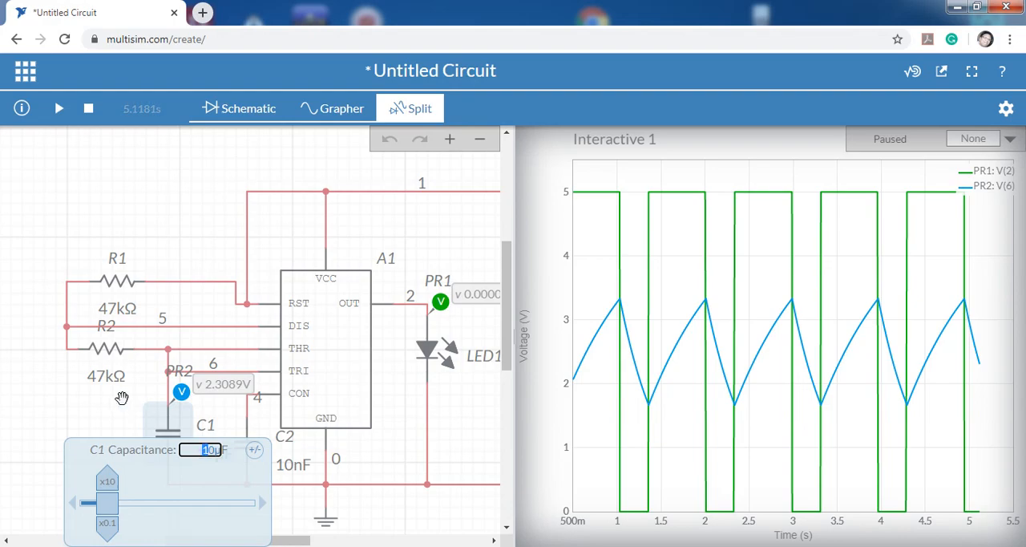
left_click(91, 409)
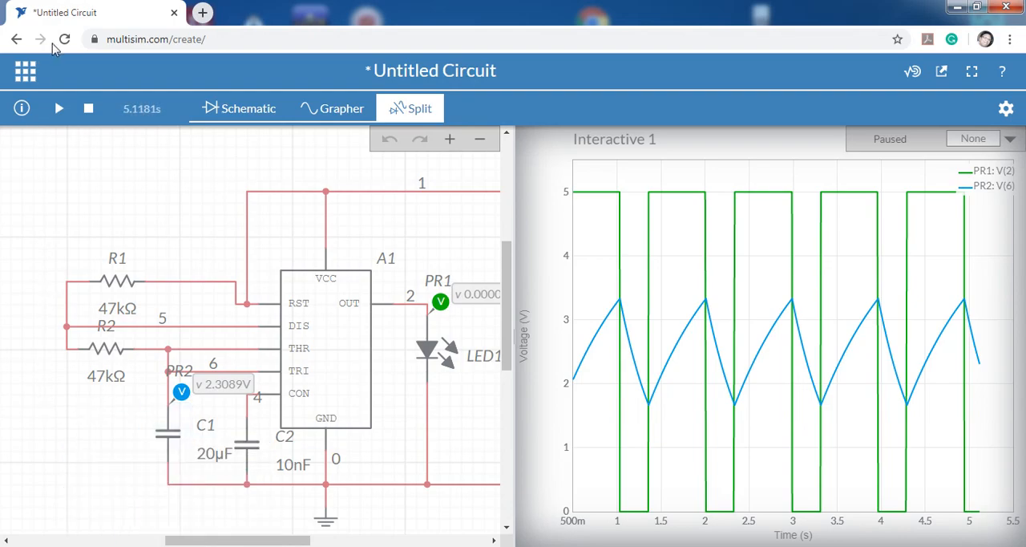
Resume the paused simulation to examine the effect of the changed capacitance on the waveforms, and stop it.
left_click(60, 107)
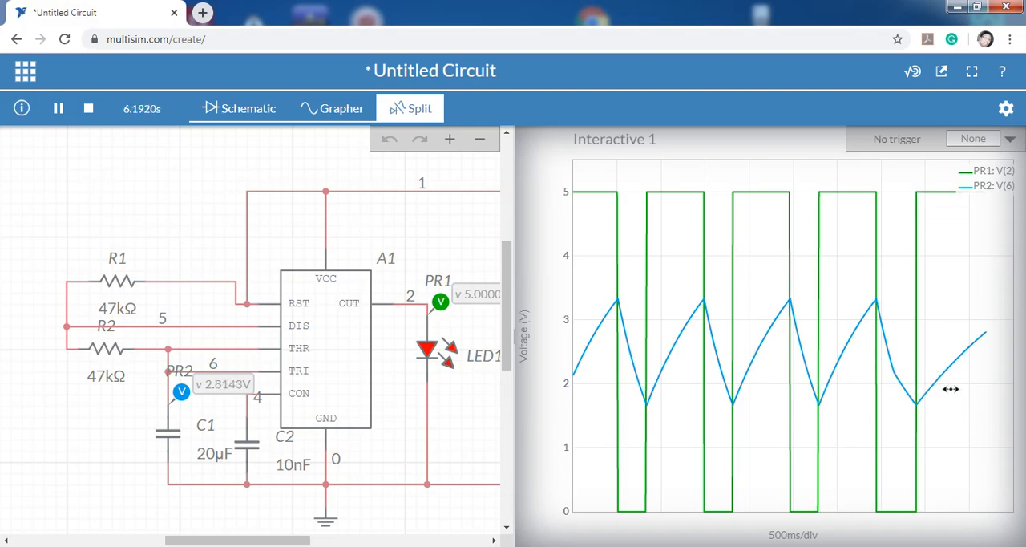
left_click(89, 109)
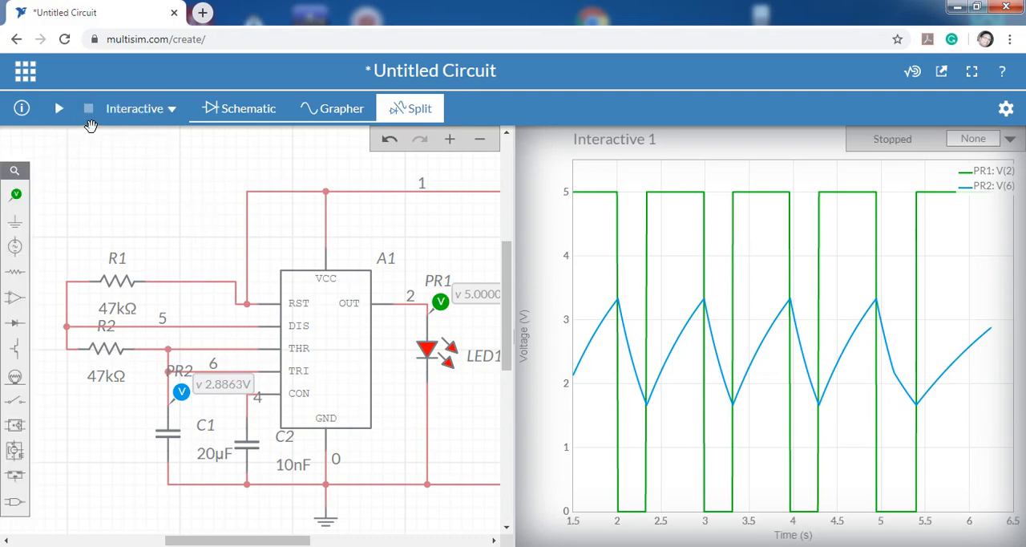
Run the interactive simulation from zero, examine the output and capacitor waveforms with the 20 µF capacitor, and stop it.
left_click(58, 110)
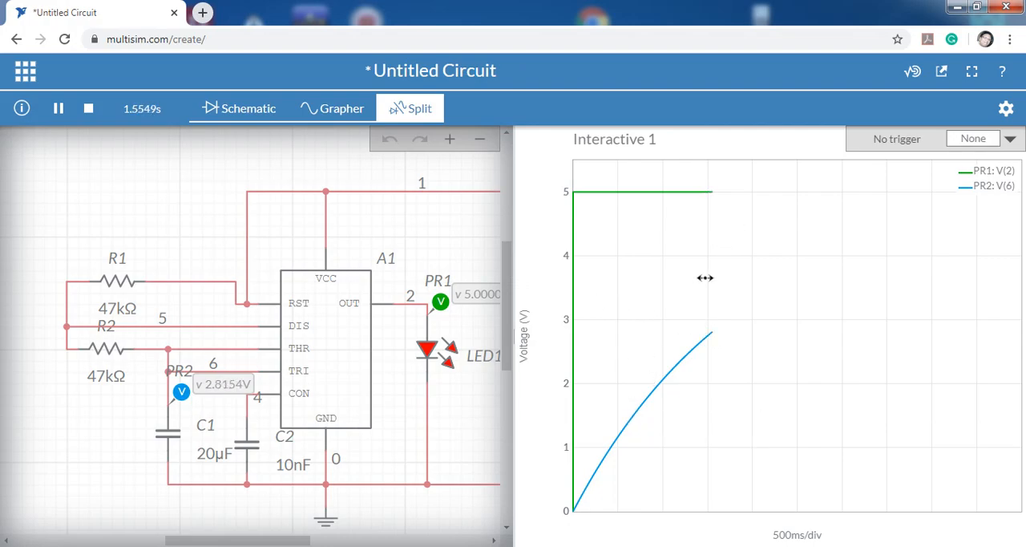
mouse_move(704, 348)
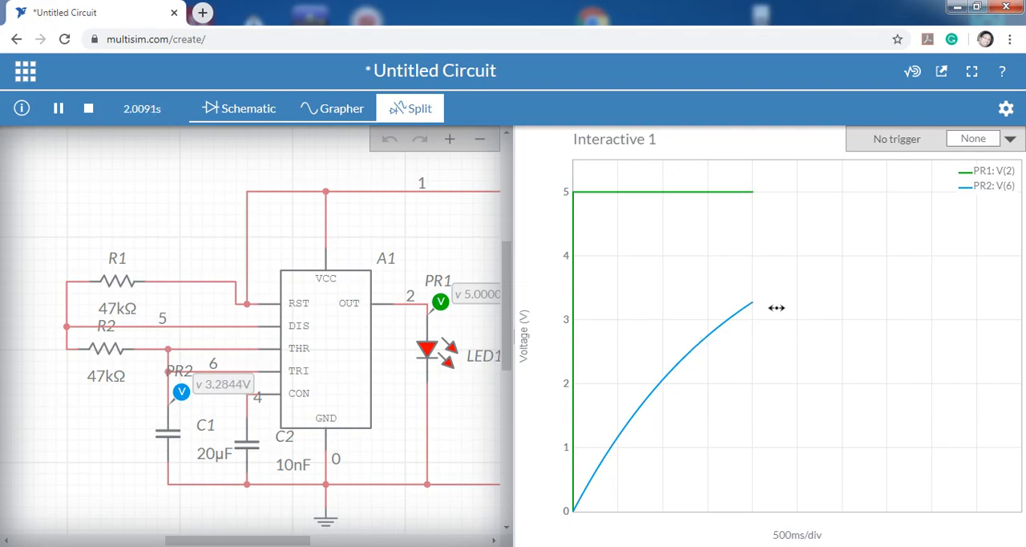
mouse_move(752, 301)
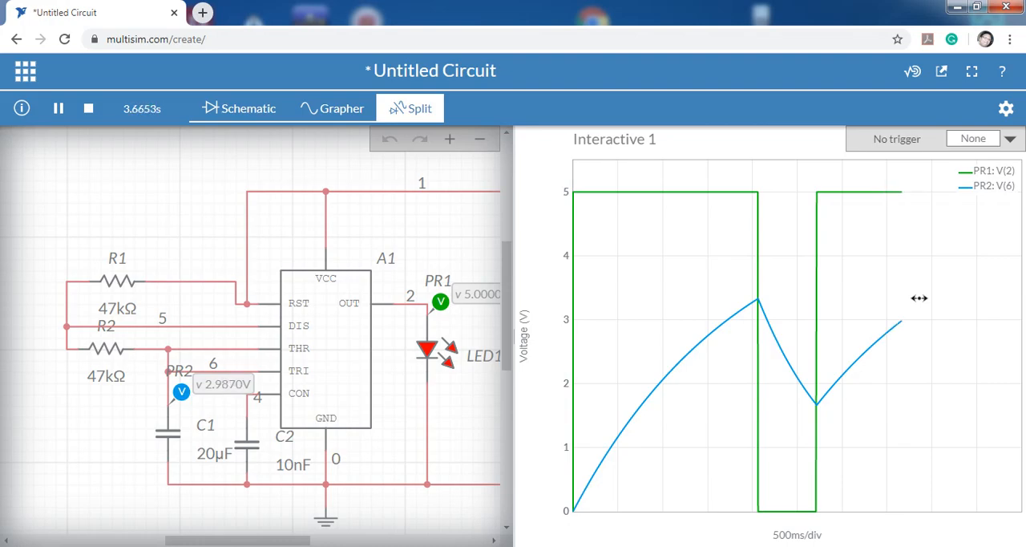
left_click(91, 111)
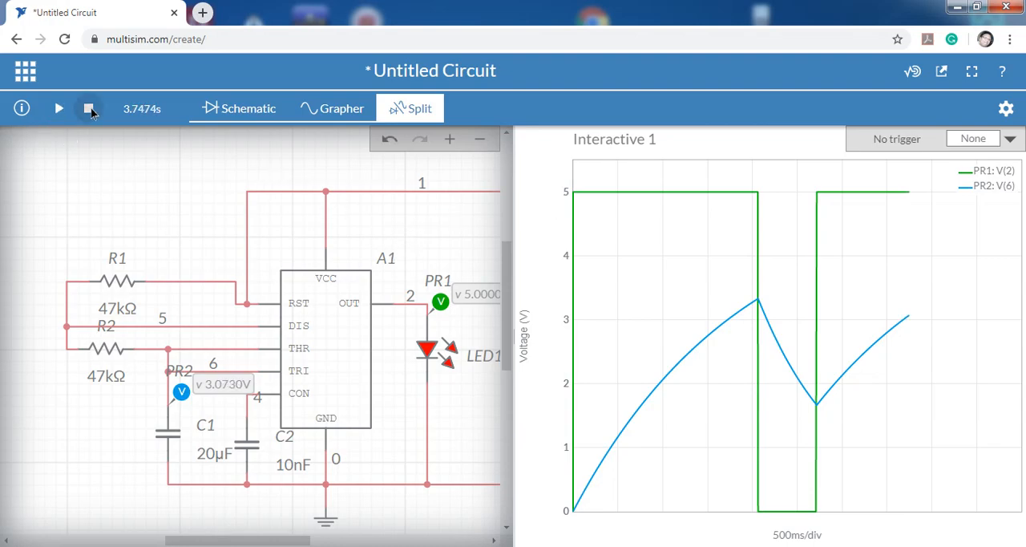
Set the capacitance of C1 to 10 µF.
left_click(216, 456)
left_click(213, 452)
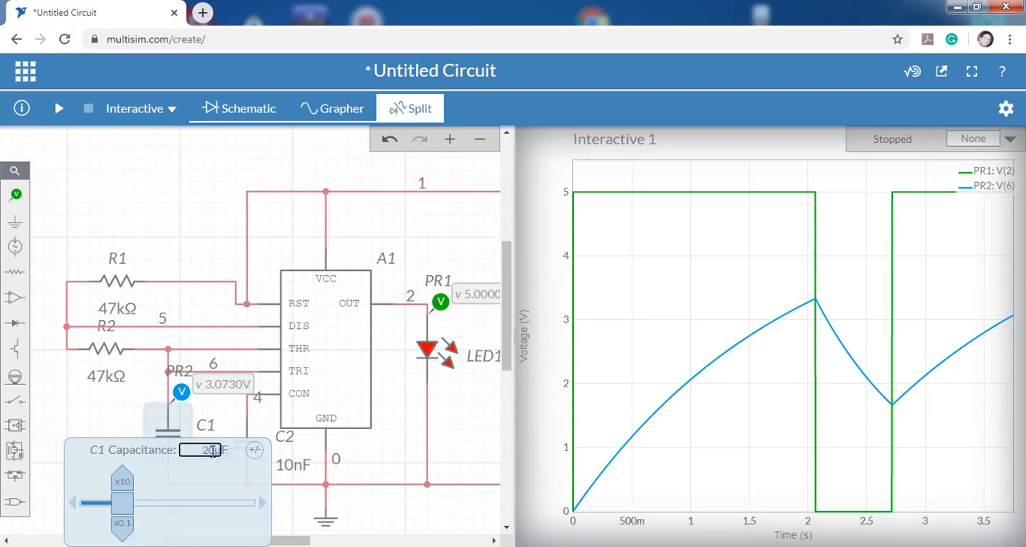
left_click_drag(215, 449, 204, 449)
type("10")
left_click(90, 397)
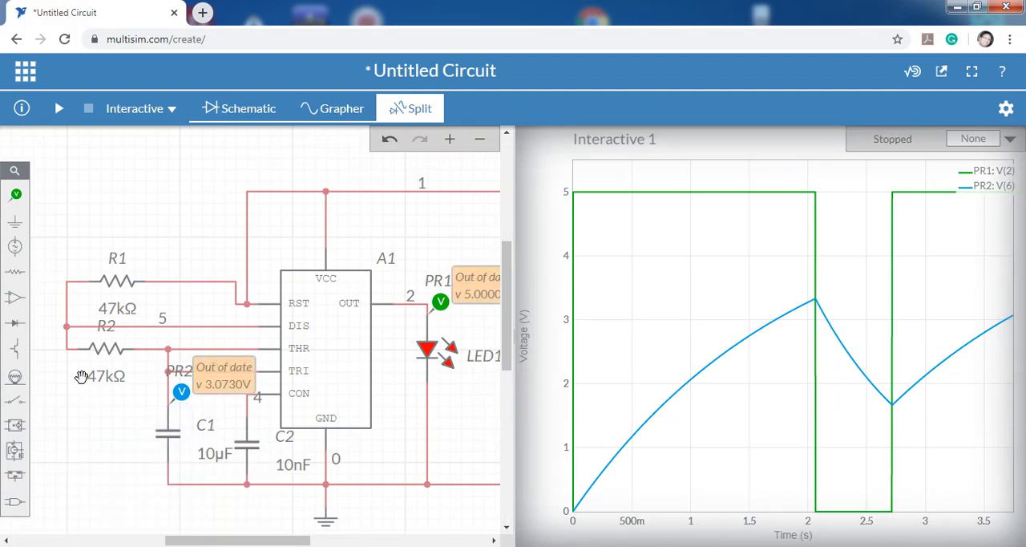
Set the resistance of R1 to 100 kΩ.
left_click(117, 310)
left_click(172, 330)
left_click_drag(181, 330, 163, 329)
left_click(175, 331)
type("100kΩ")
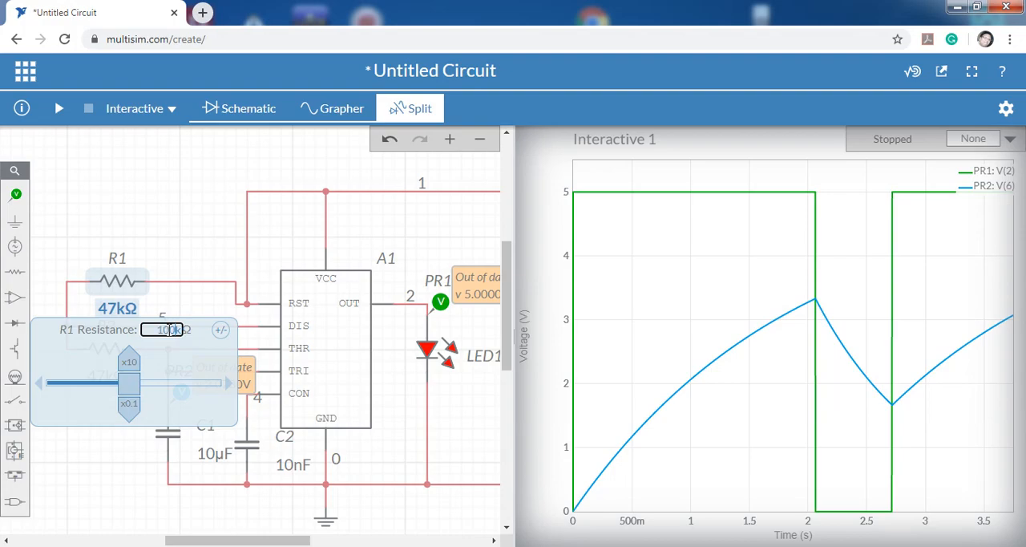
left_click(45, 462)
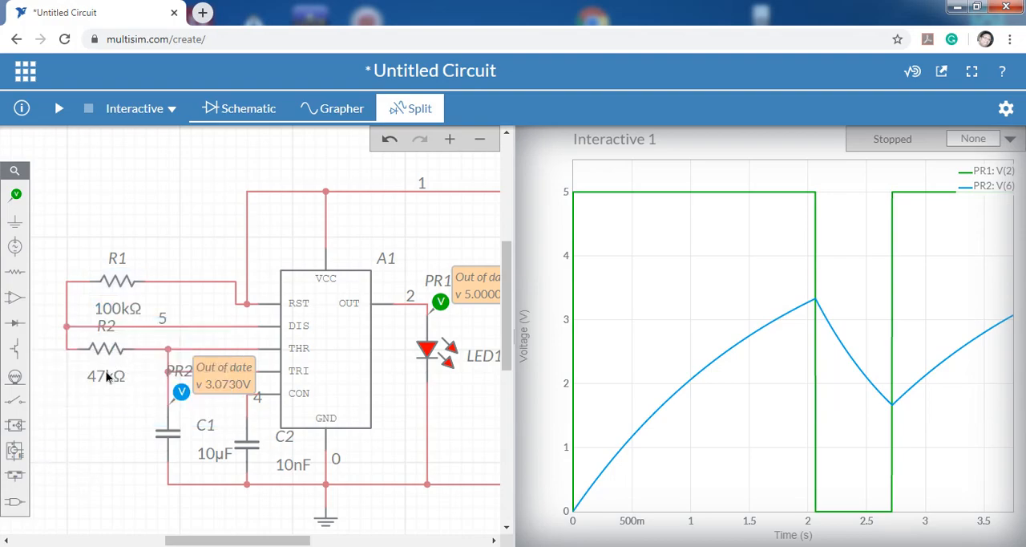
Set the resistance of R2 to 50 kΩ.
left_click(106, 376)
left_click(175, 398)
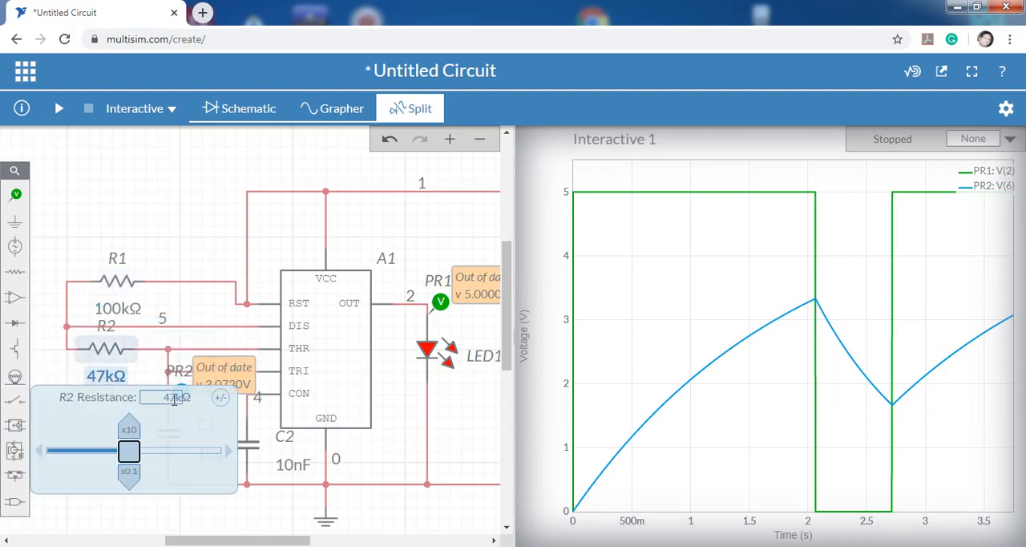
left_click(166, 397)
left_click_drag(164, 397, 177, 397)
type("50")
left_click(291, 526)
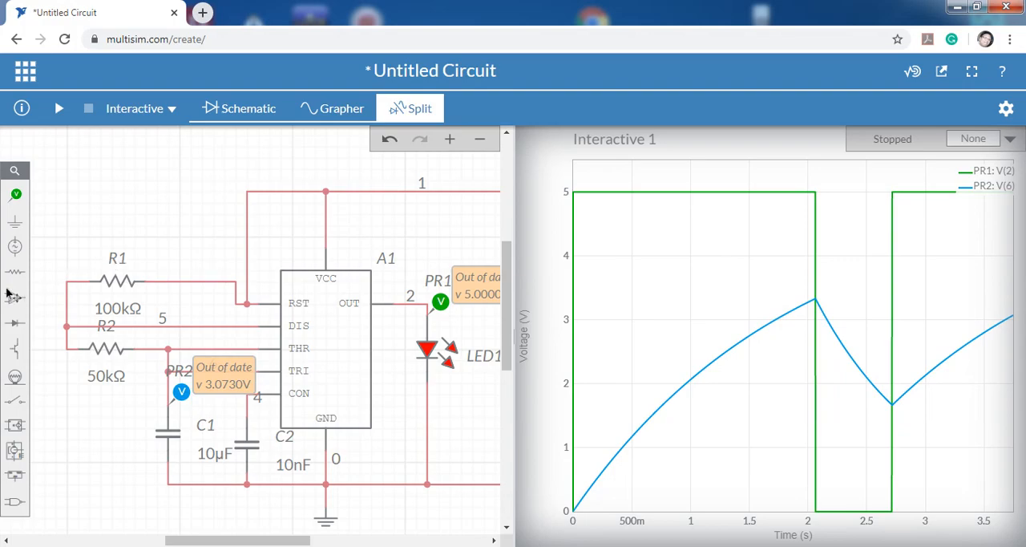
Run the interactive simulation to examine the waveforms with R1 at 100 kΩ and R2 at 50 kΩ, and stop it.
left_click(58, 110)
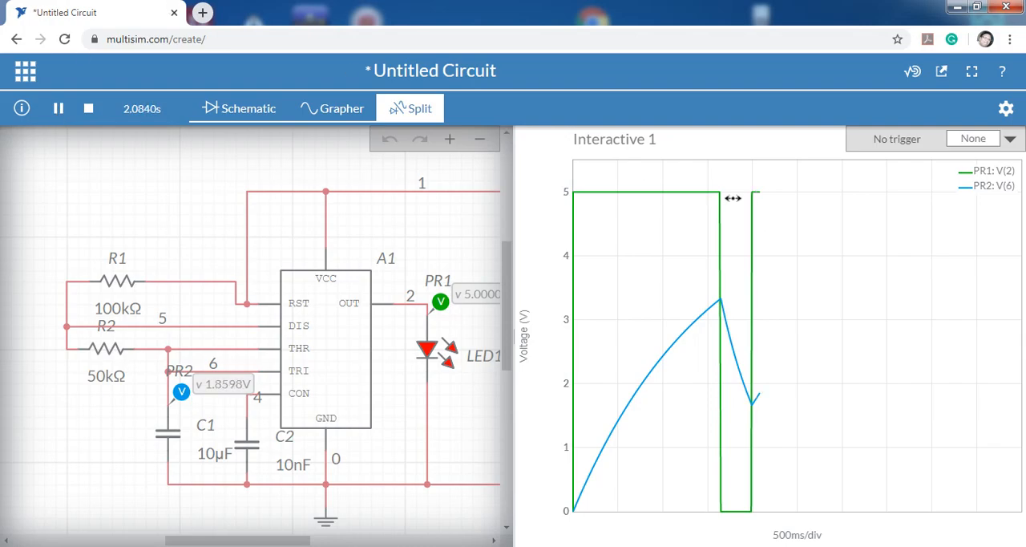
mouse_move(720, 194)
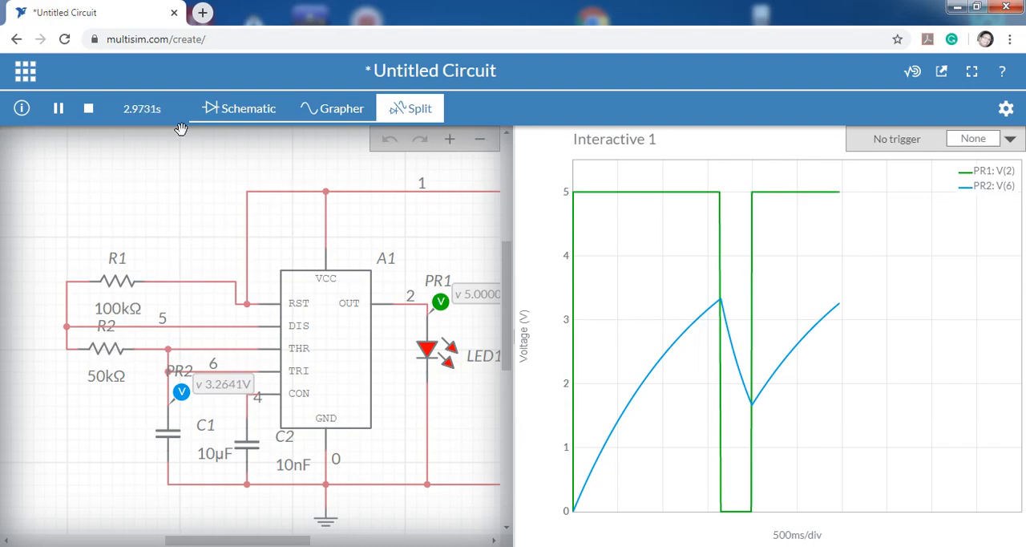
left_click(90, 113)
left_click(90, 112)
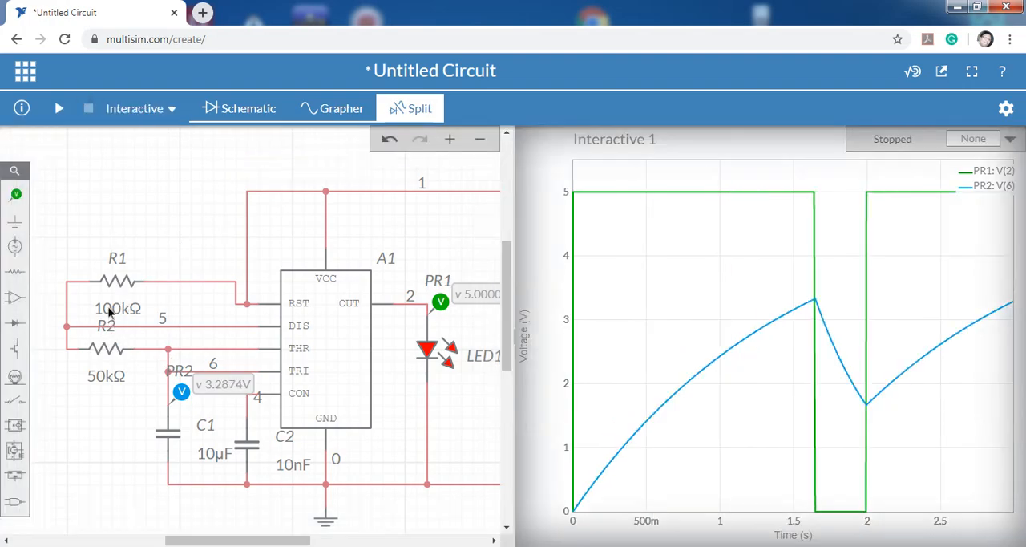
Set the resistance of R1 to 50 kΩ.
left_click(117, 309)
left_click(185, 334)
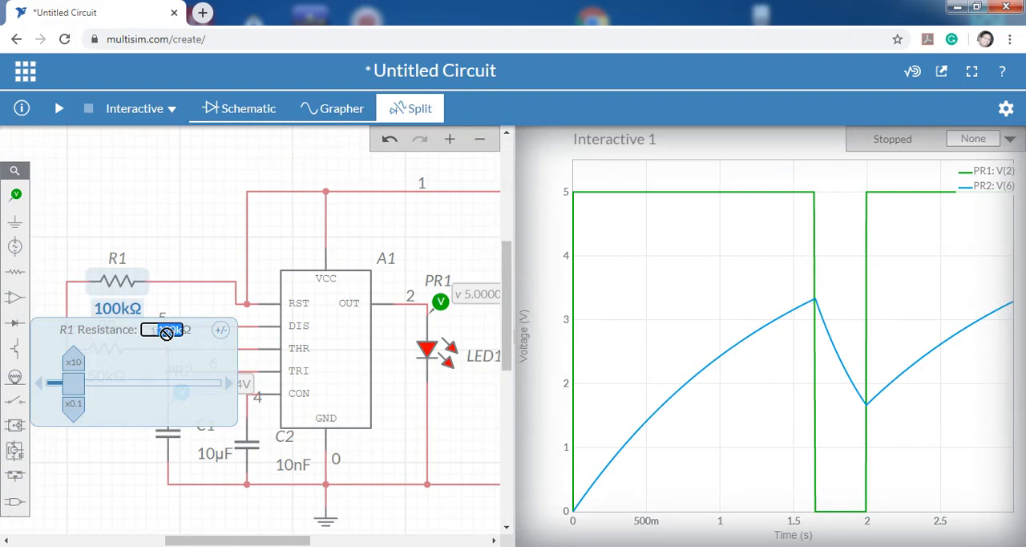
left_click(178, 330)
double_click(166, 330)
type("50k")
left_click(109, 453)
Set the resistance of R2 to 100 kΩ.
left_click(107, 375)
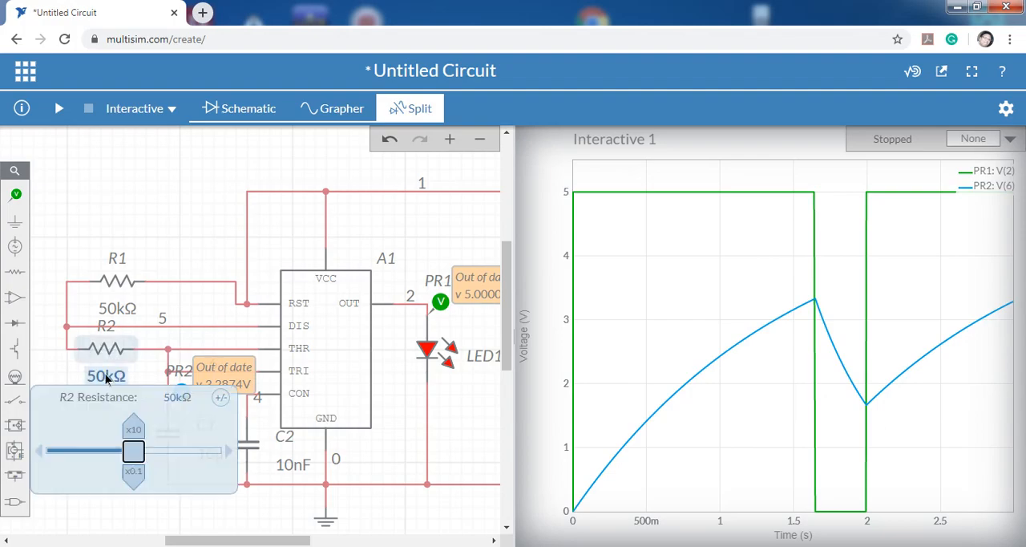
left_click(171, 396)
double_click(171, 397)
type("100k")
left_click(160, 526)
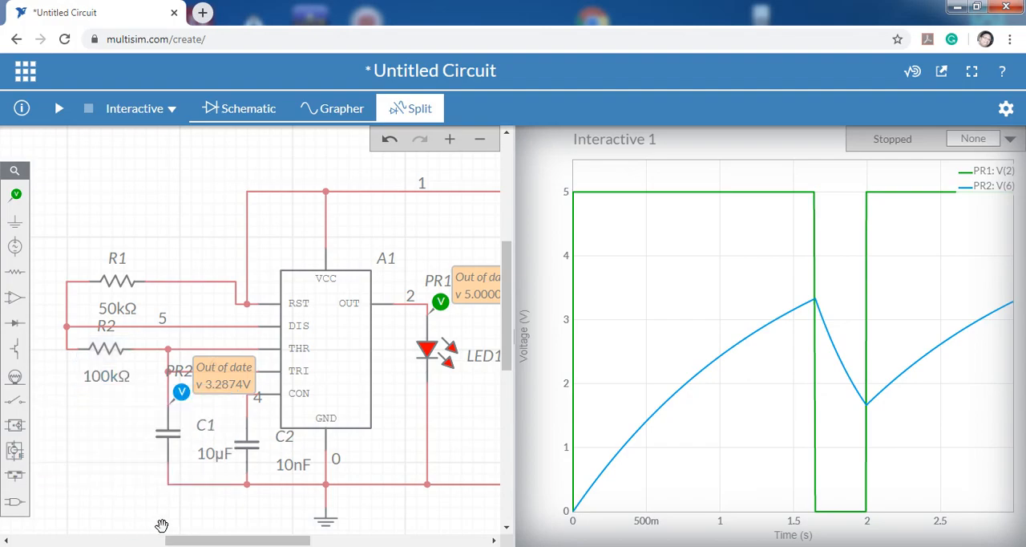
Run the interactive simulation with the swapped resistances, read the switching points of the output and capacitor waveforms, and stop it.
left_click(58, 109)
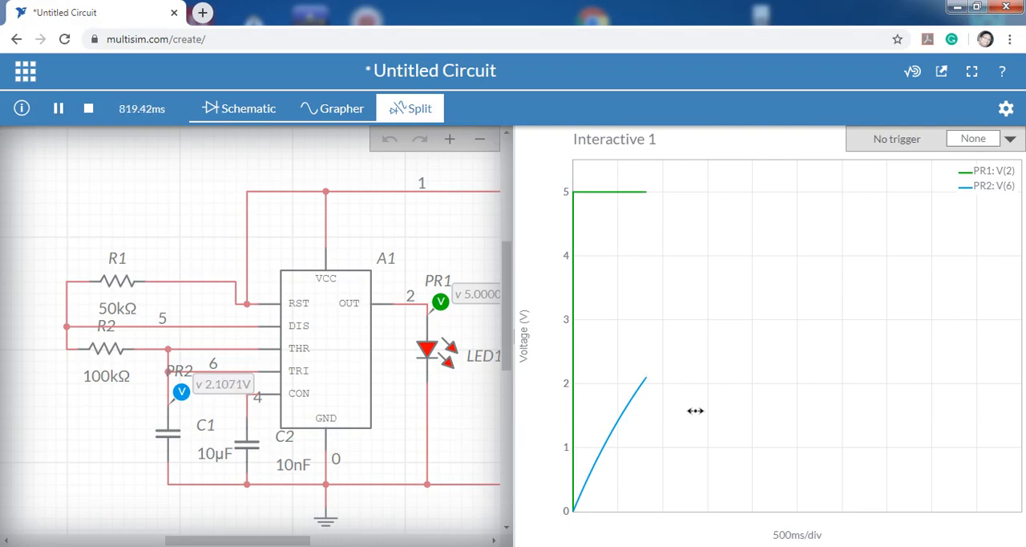
mouse_move(619, 423)
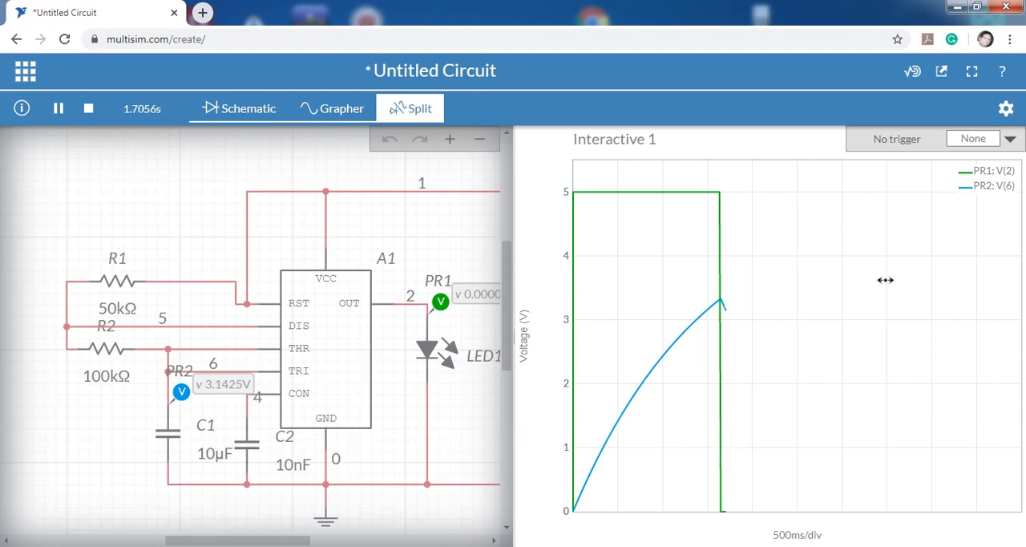
mouse_move(722, 302)
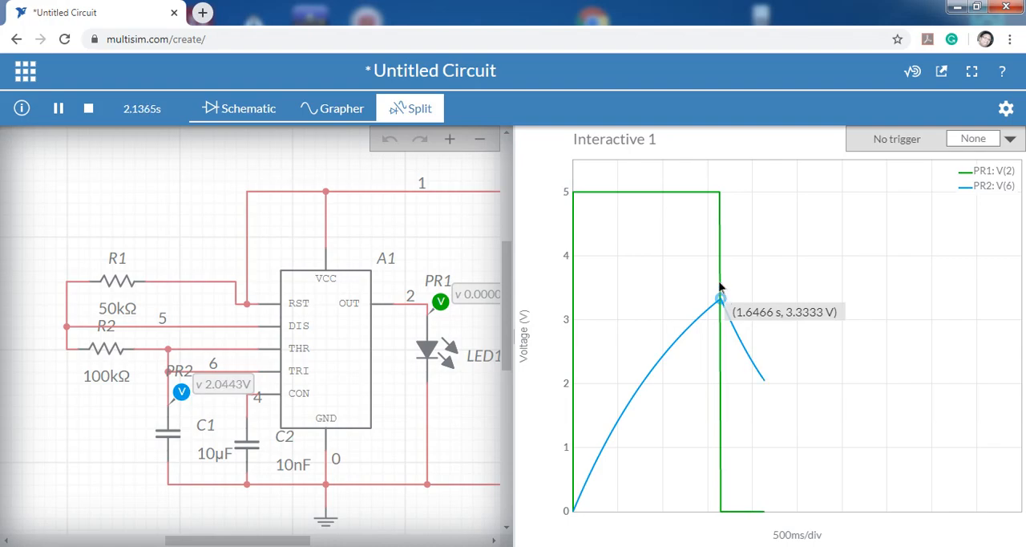
mouse_move(721, 229)
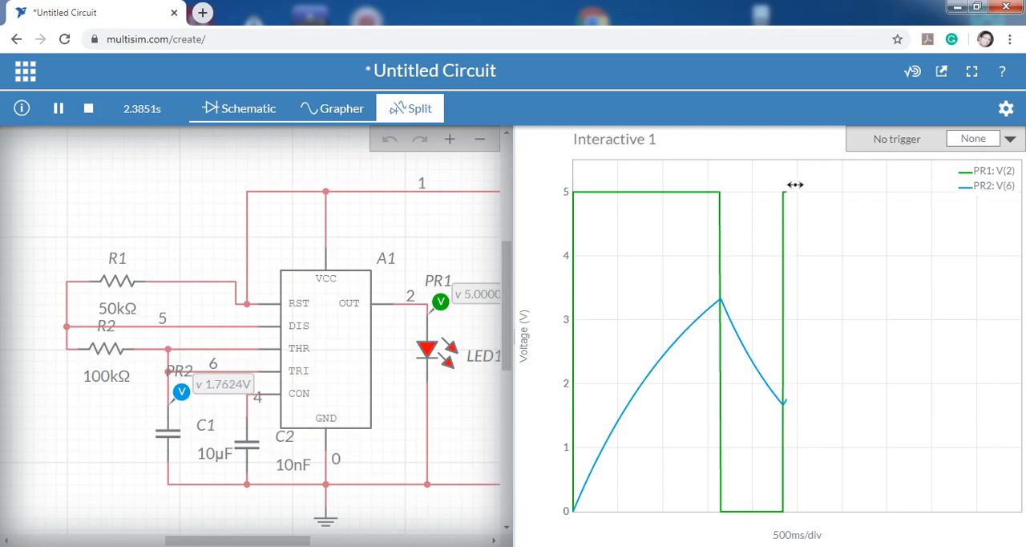
mouse_move(783, 196)
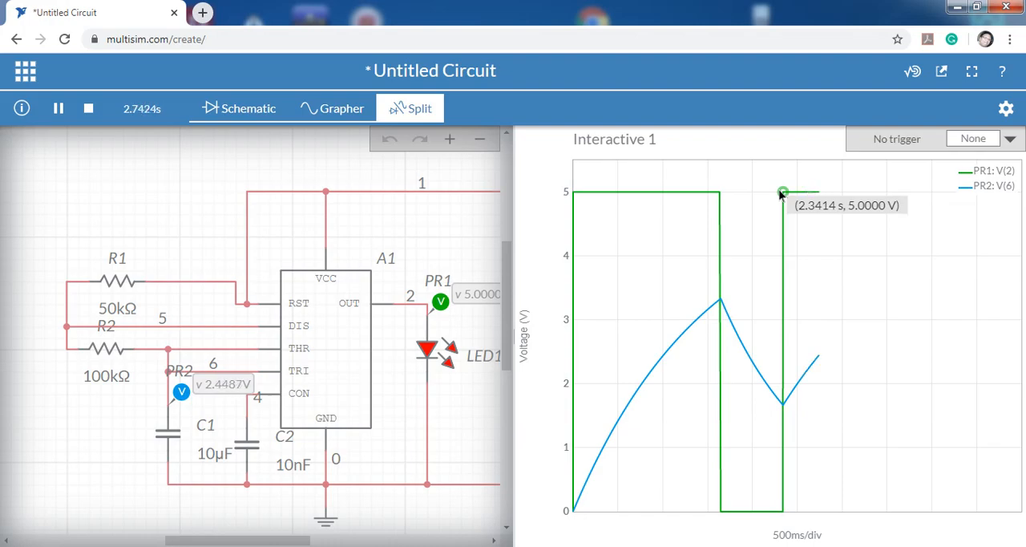
mouse_move(626, 407)
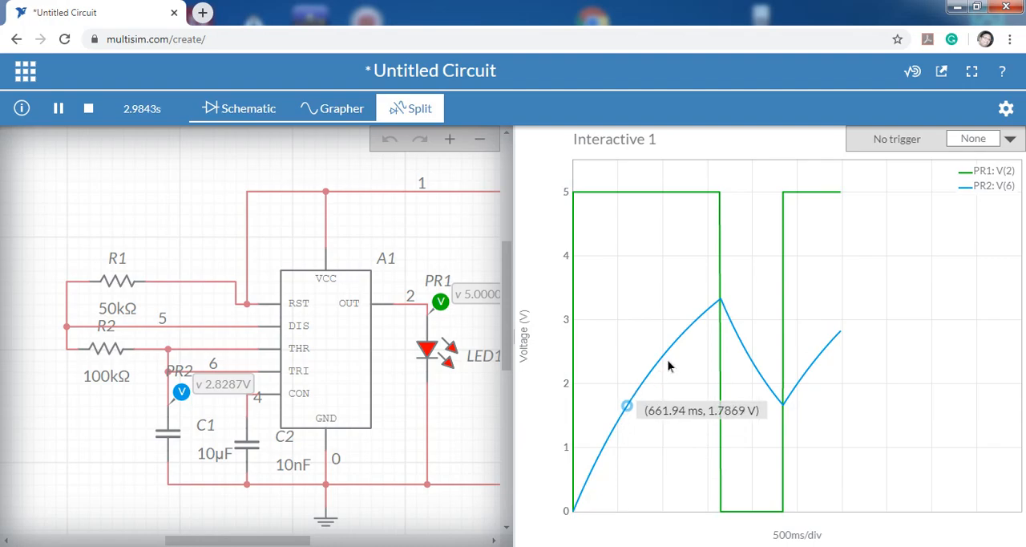
mouse_move(781, 402)
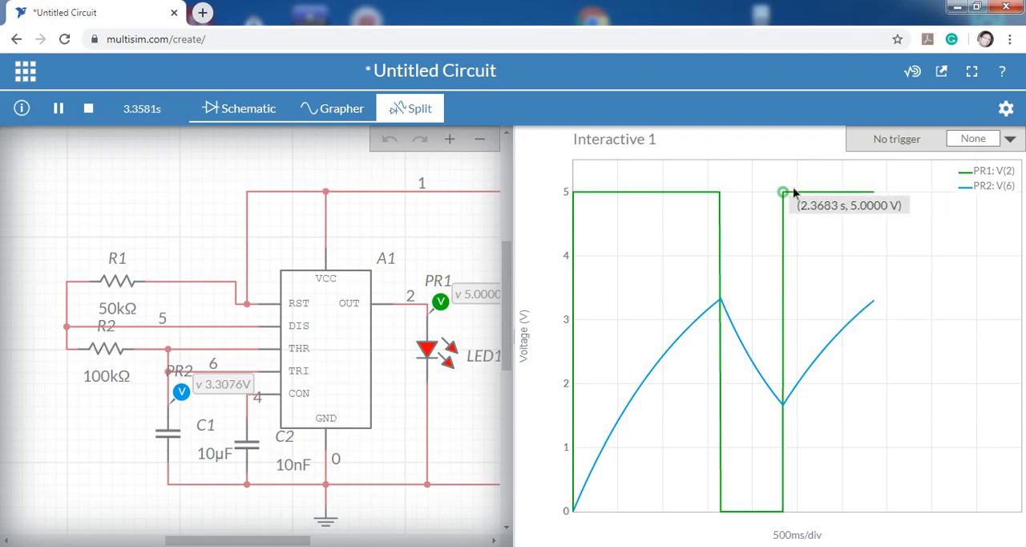
mouse_move(875, 193)
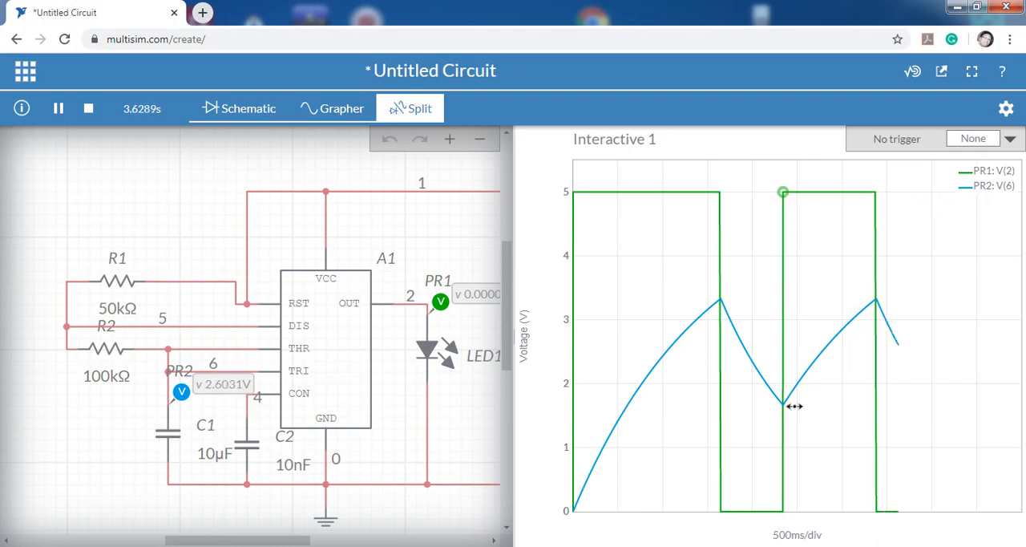
mouse_move(717, 195)
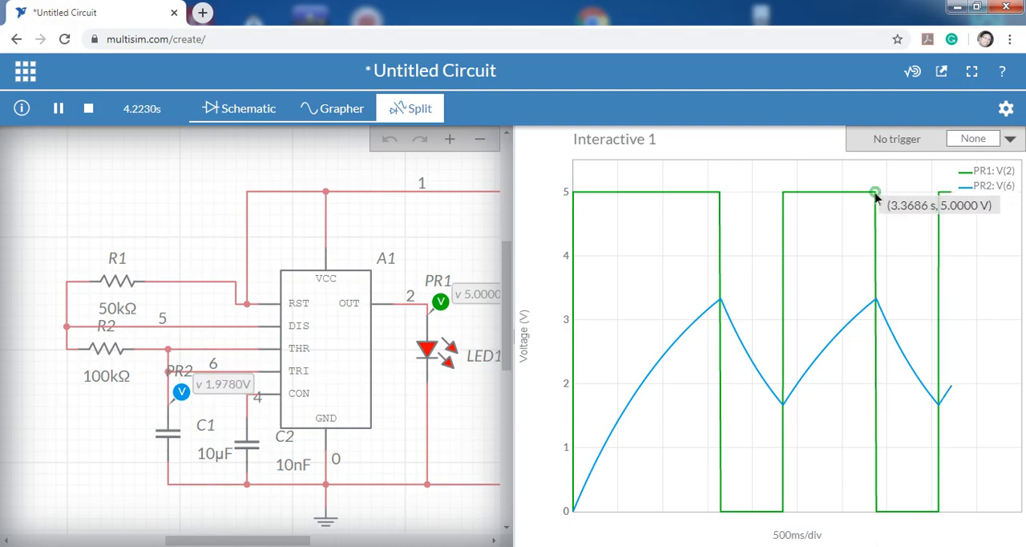
mouse_move(939, 195)
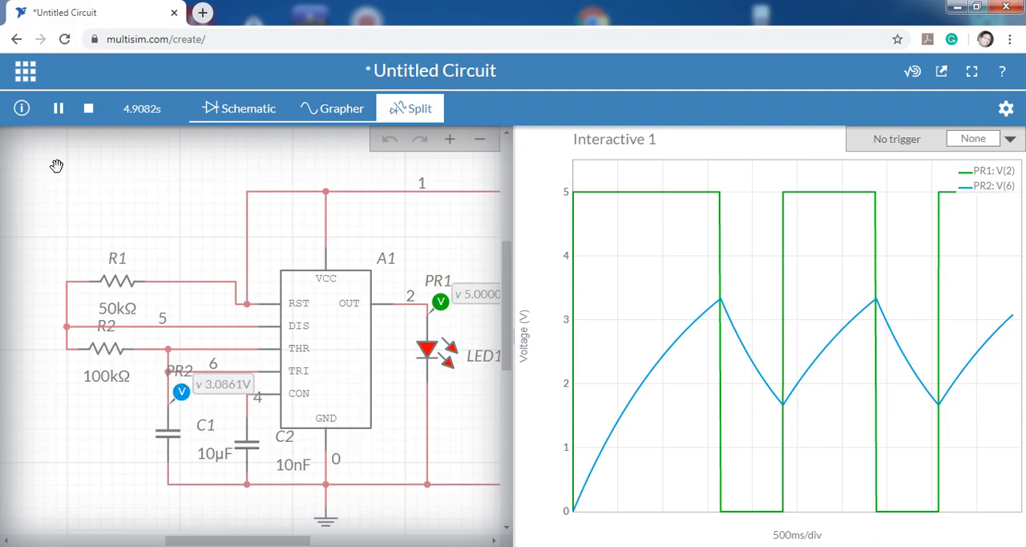
left_click(89, 109)
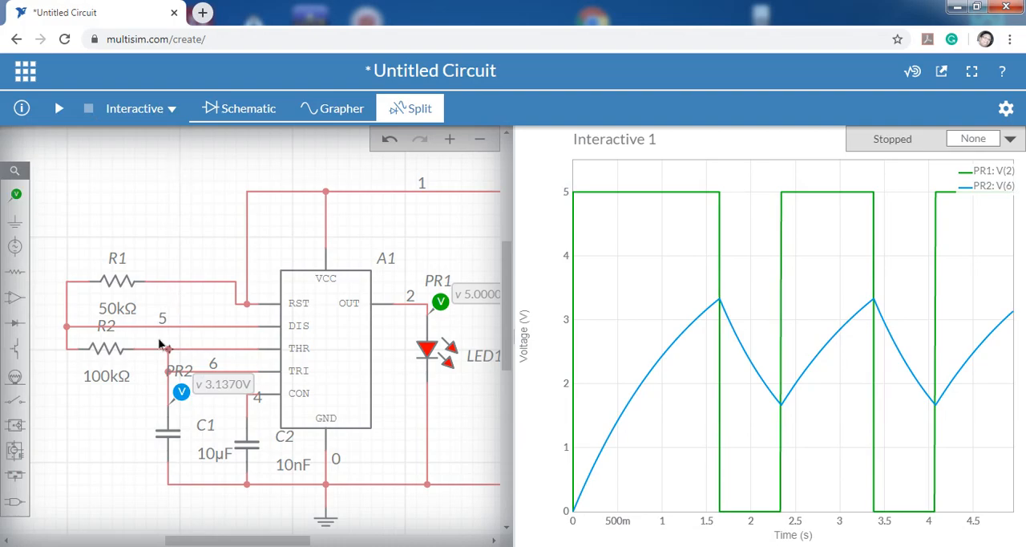
Show only the schematic and delete resistor R2 from between the DIS and THR wires.
left_click(115, 351)
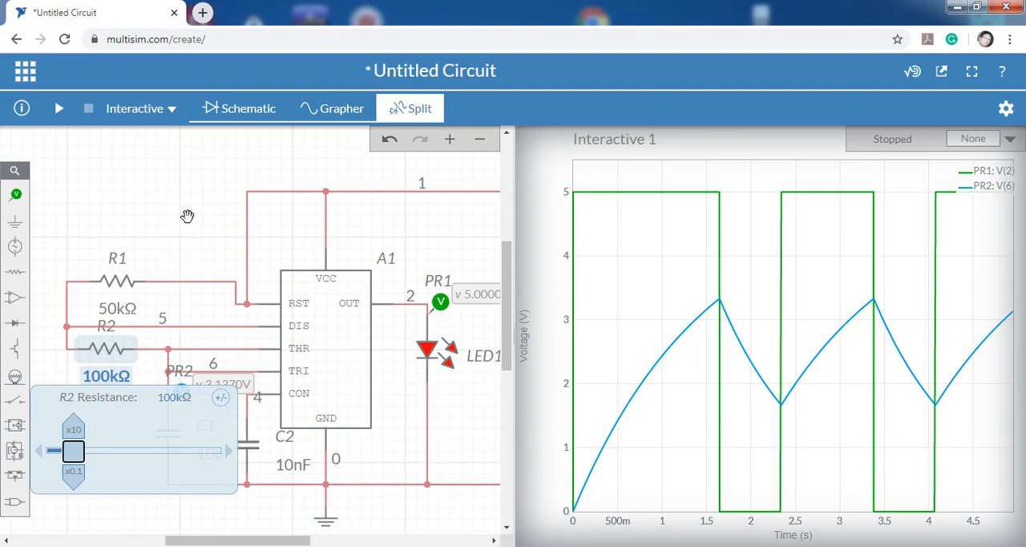
left_click(117, 352)
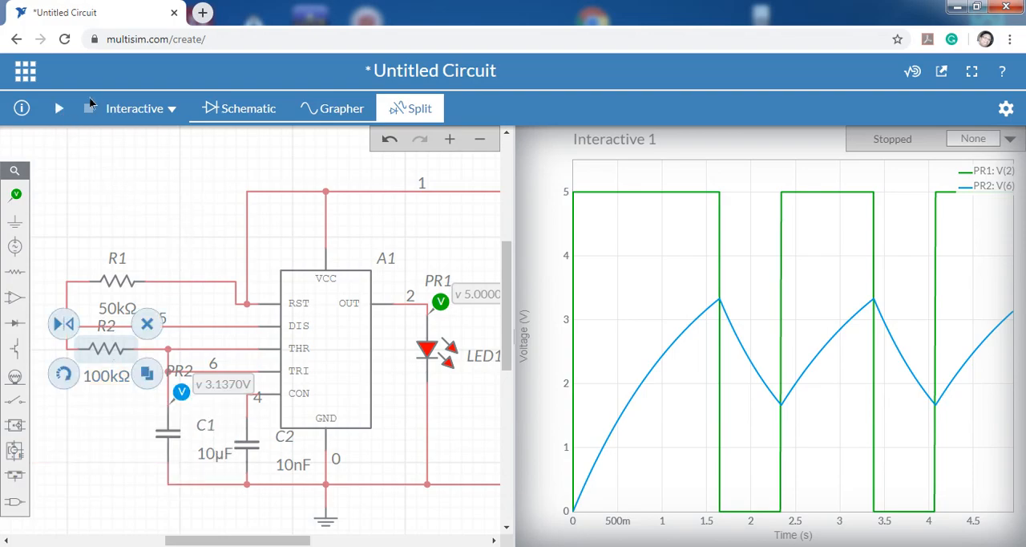
left_click(250, 109)
left_click(371, 348)
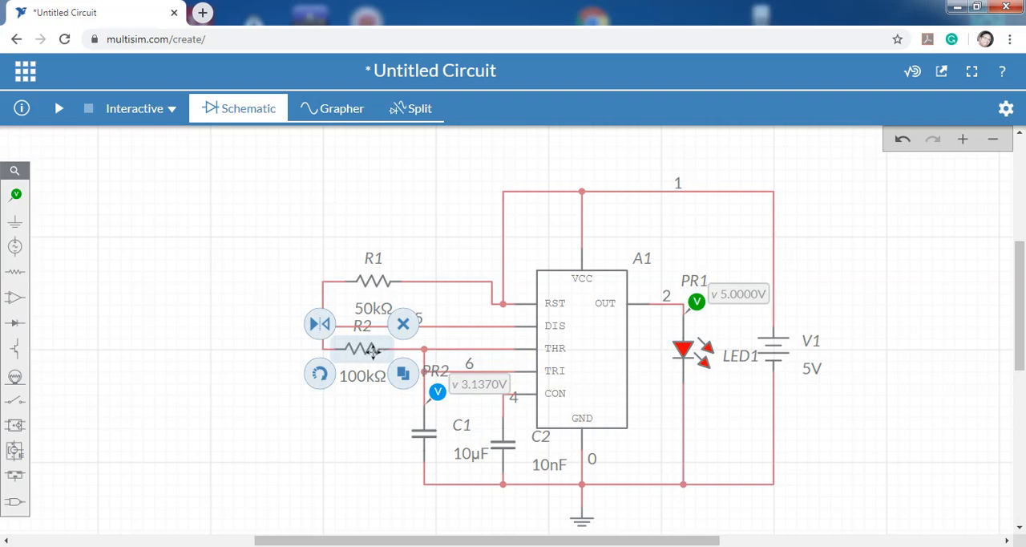
key("Delete")
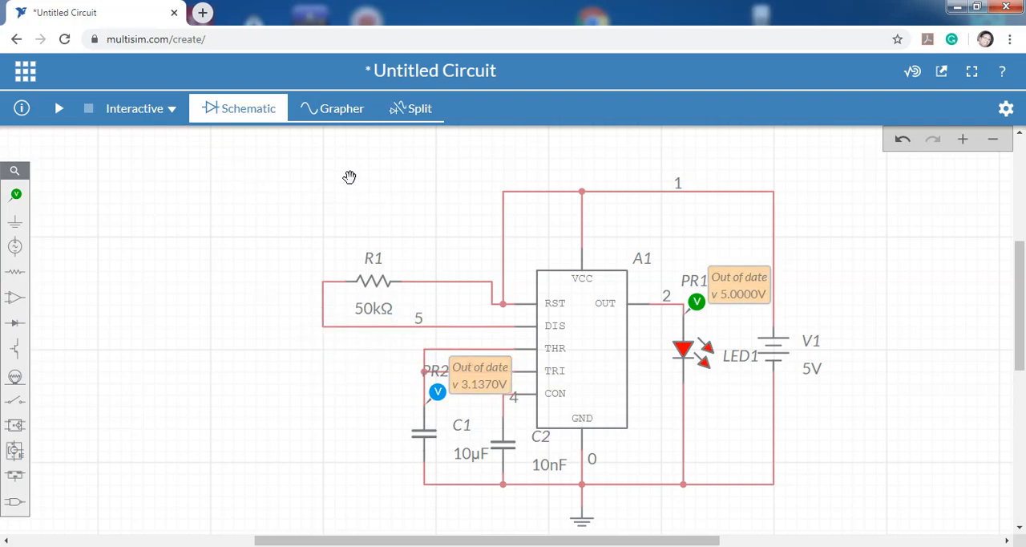
key("ctrl+z")
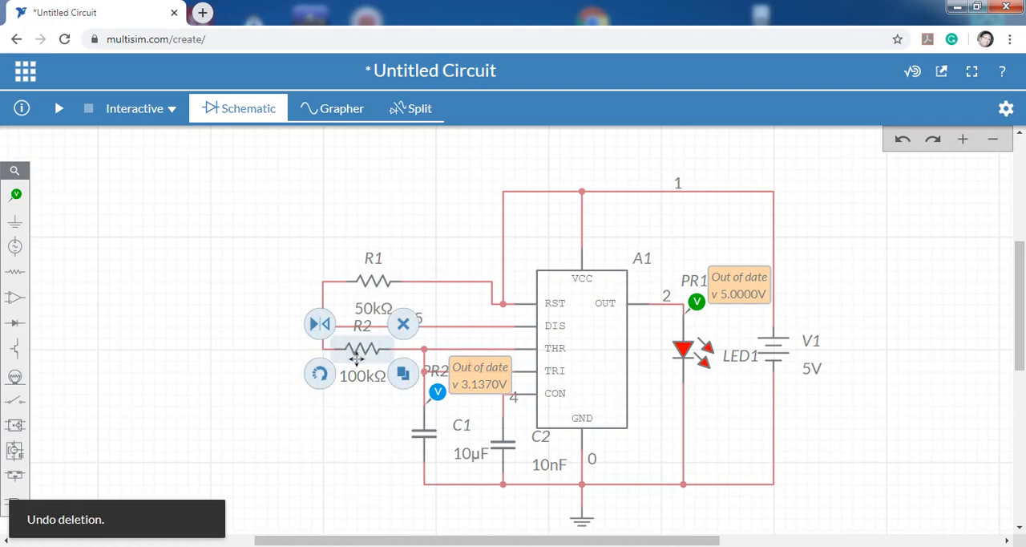
key("Delete")
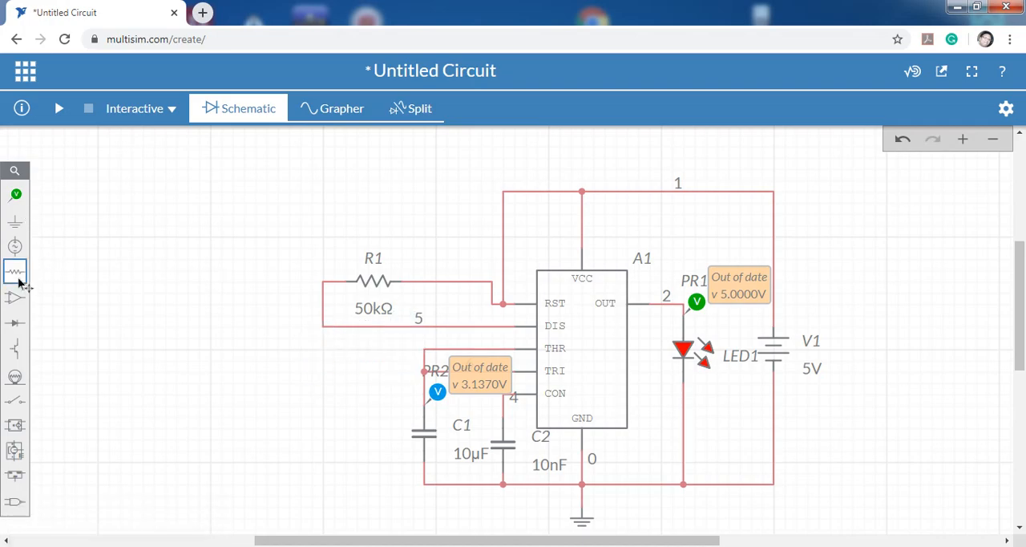
Place a potentiometer below R1, wiring its upper end terminal to the THR wire and its wiper to the DIS wire.
left_click(16, 274)
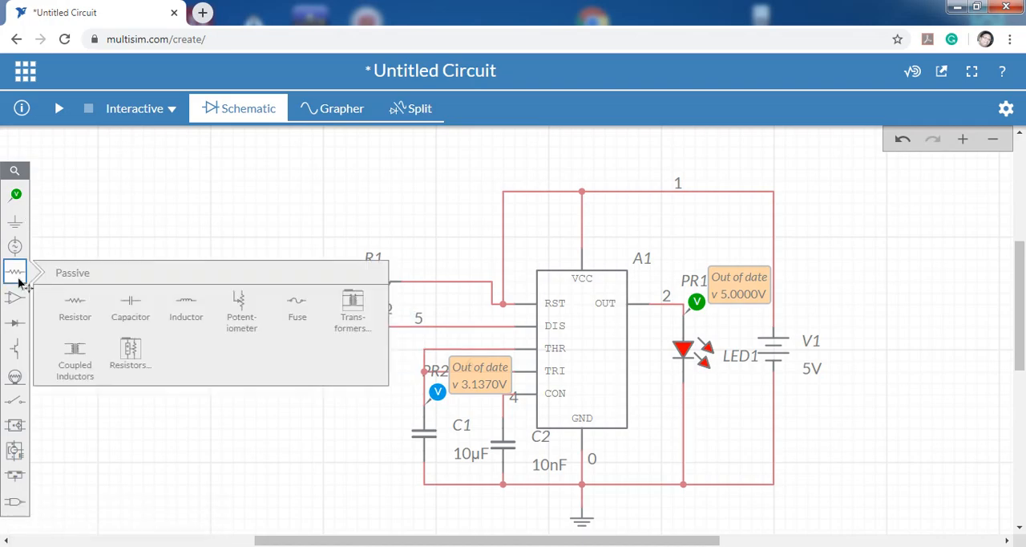
left_click(228, 314)
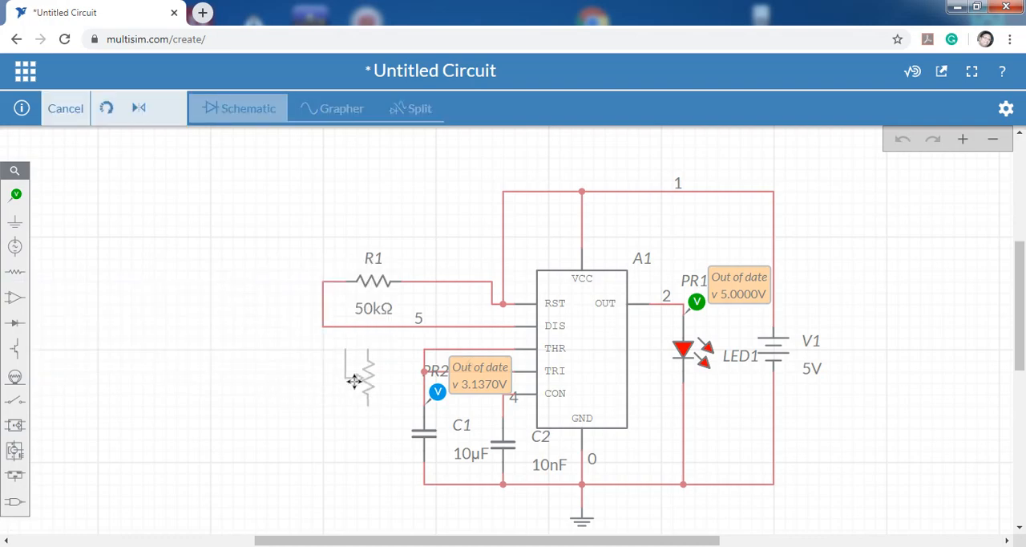
left_click(355, 381)
left_click(367, 348)
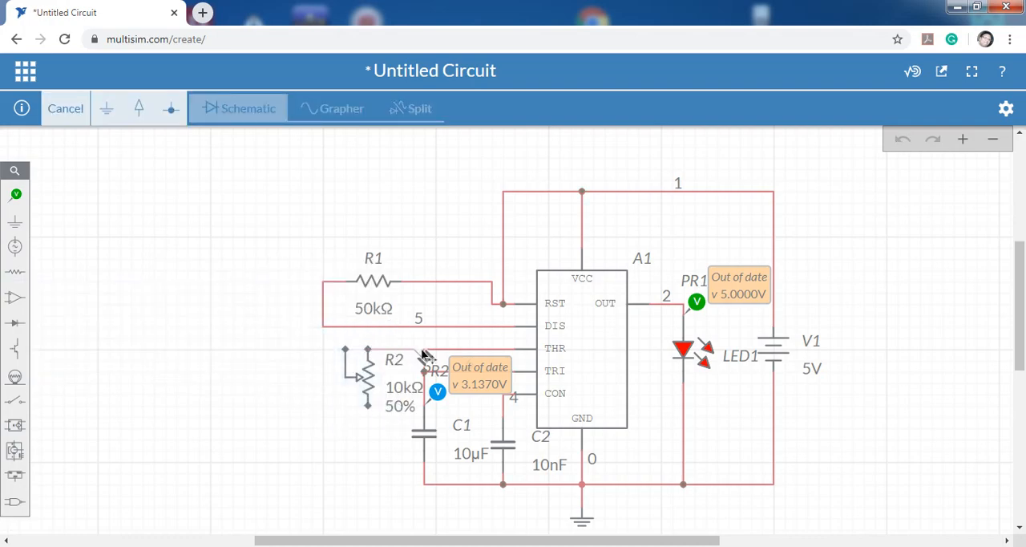
left_click(425, 350)
left_click(344, 351)
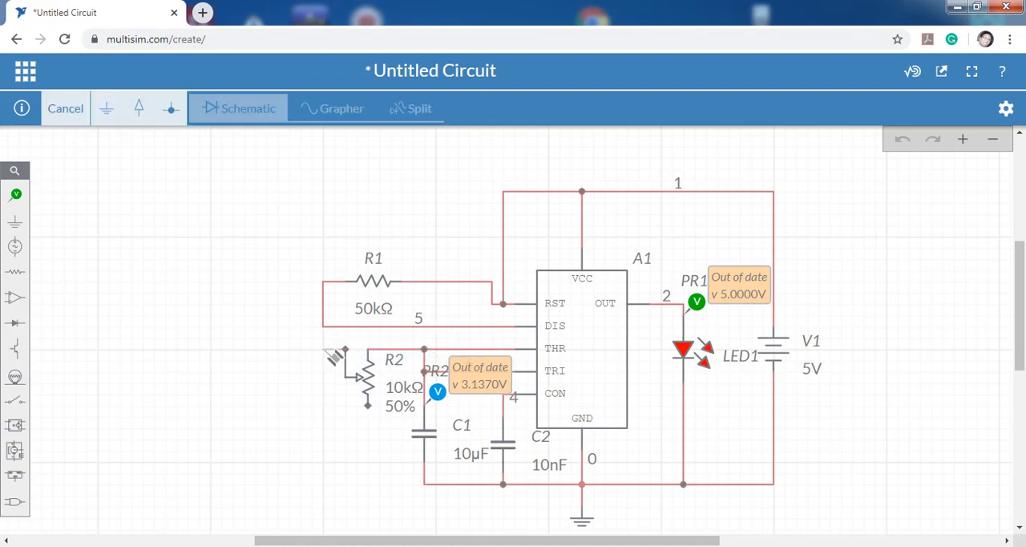
left_click(322, 326)
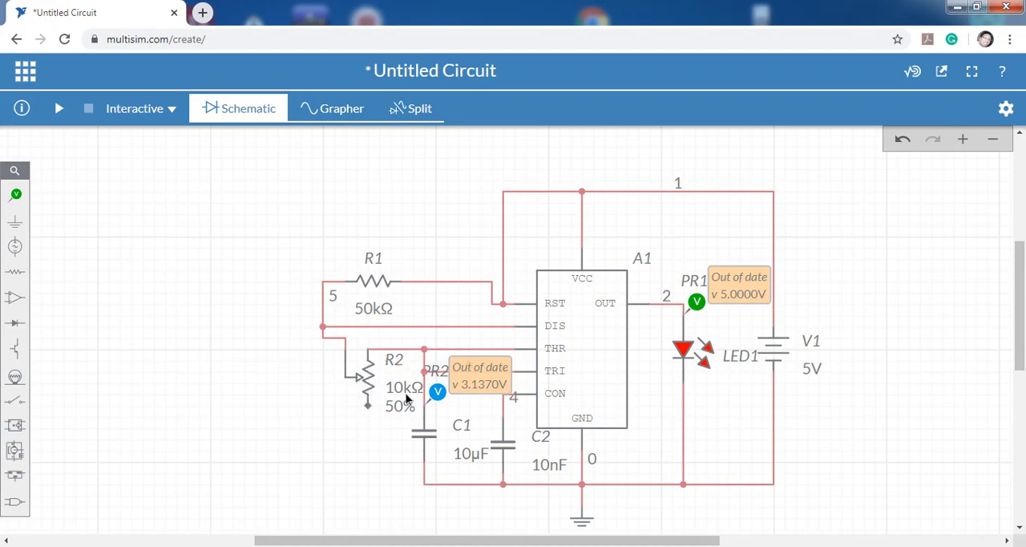
Set the potentiometer R2's resistance to 50 kΩ.
left_click(403, 396)
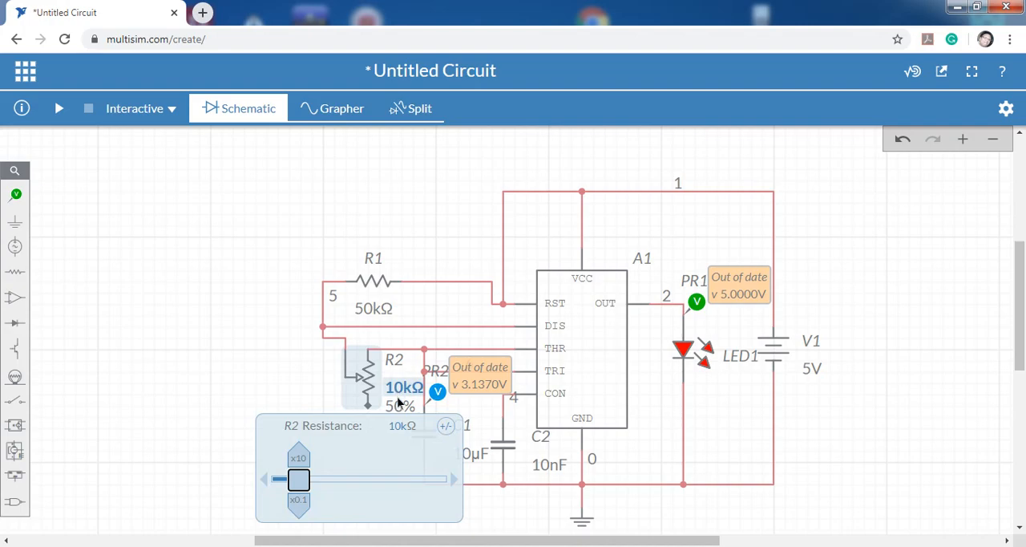
double_click(402, 427)
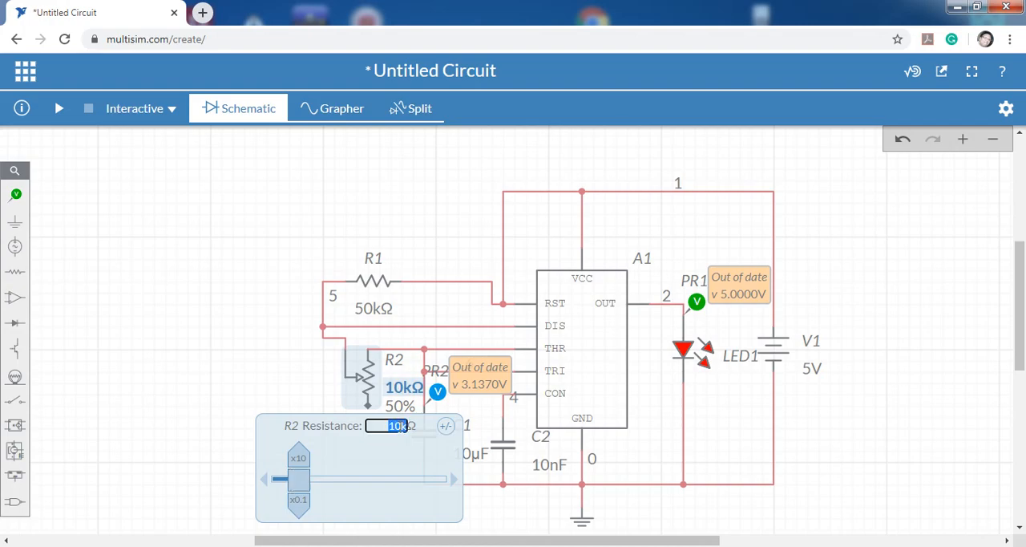
left_click(403, 425)
left_click_drag(402, 426, 371, 411)
type("50")
left_click(136, 326)
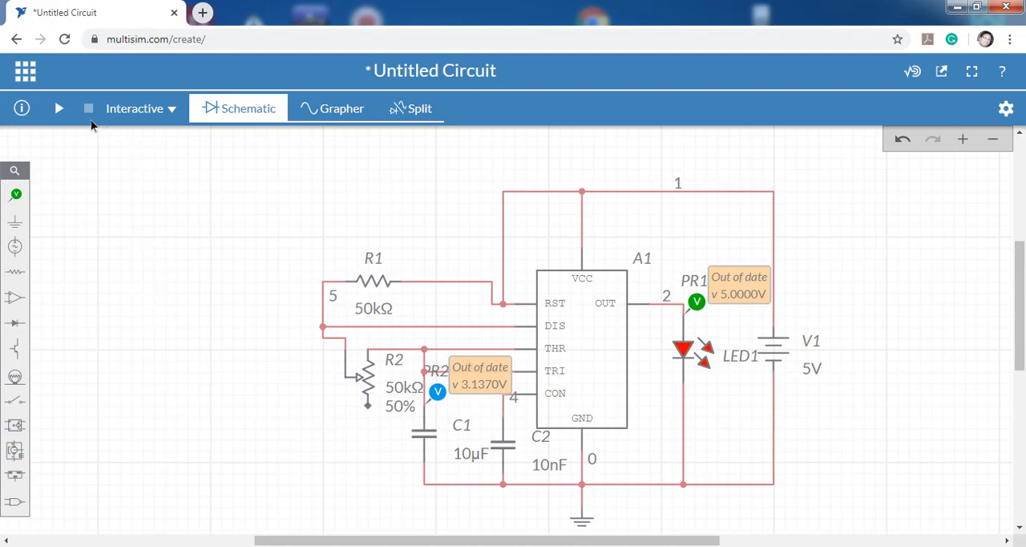
Show schematic and graph side by side, run the interactive simulation, open R2's wiper position setting, and examine the waveforms.
left_click(410, 110)
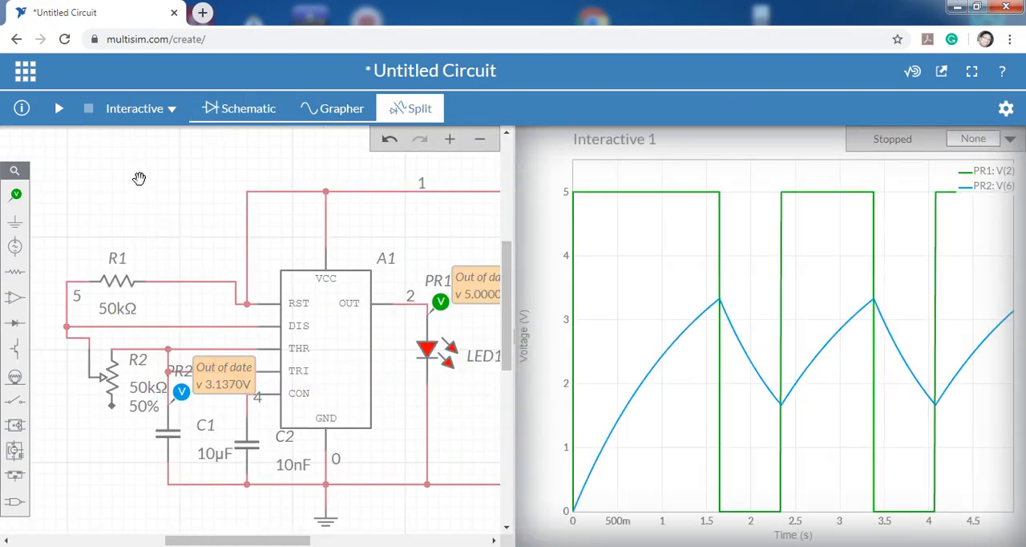
left_click(62, 109)
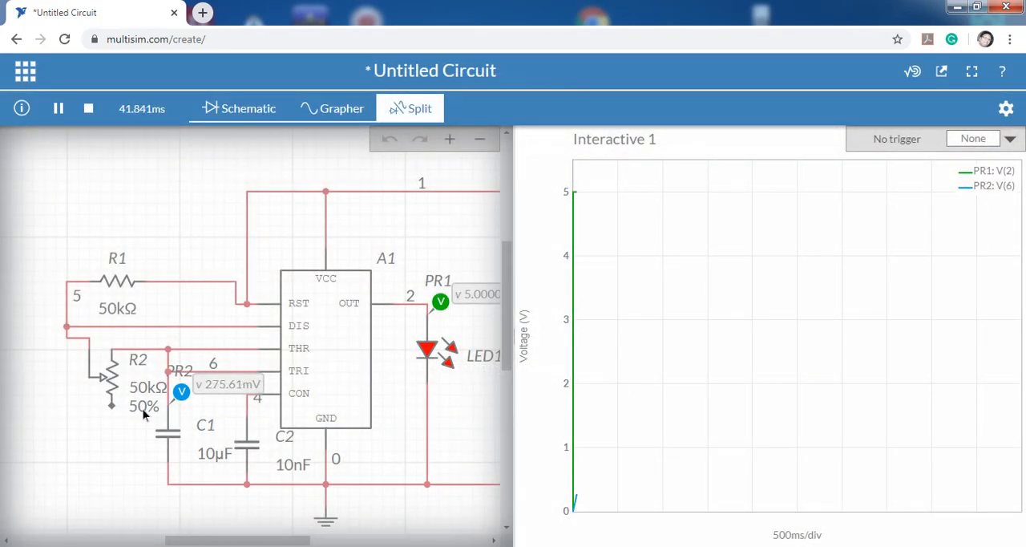
left_click(144, 413)
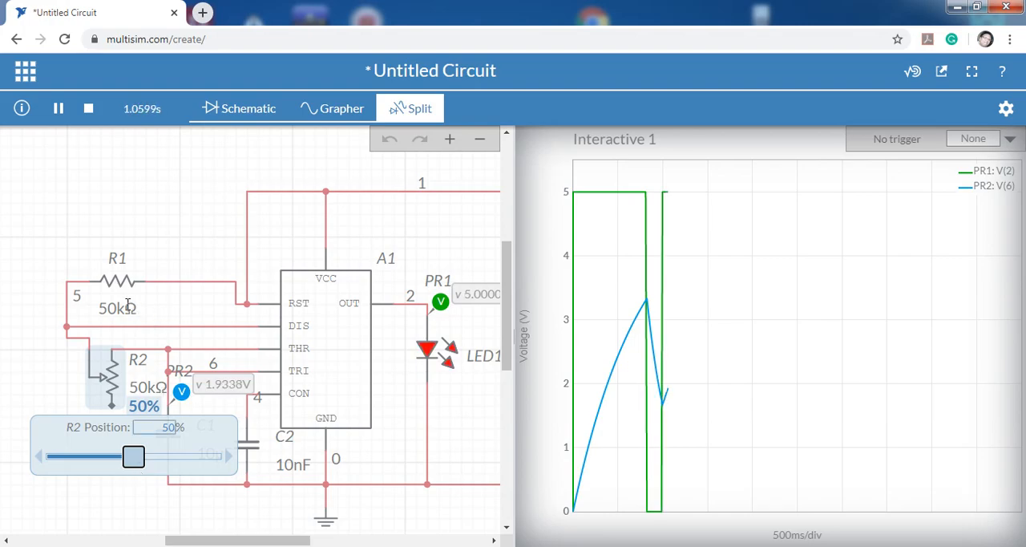
mouse_move(664, 405)
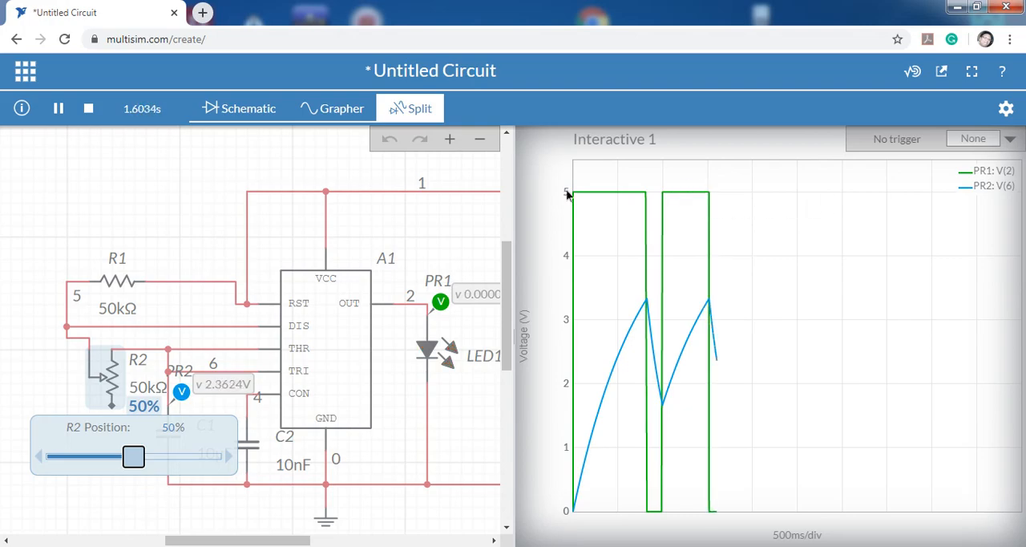
mouse_move(662, 197)
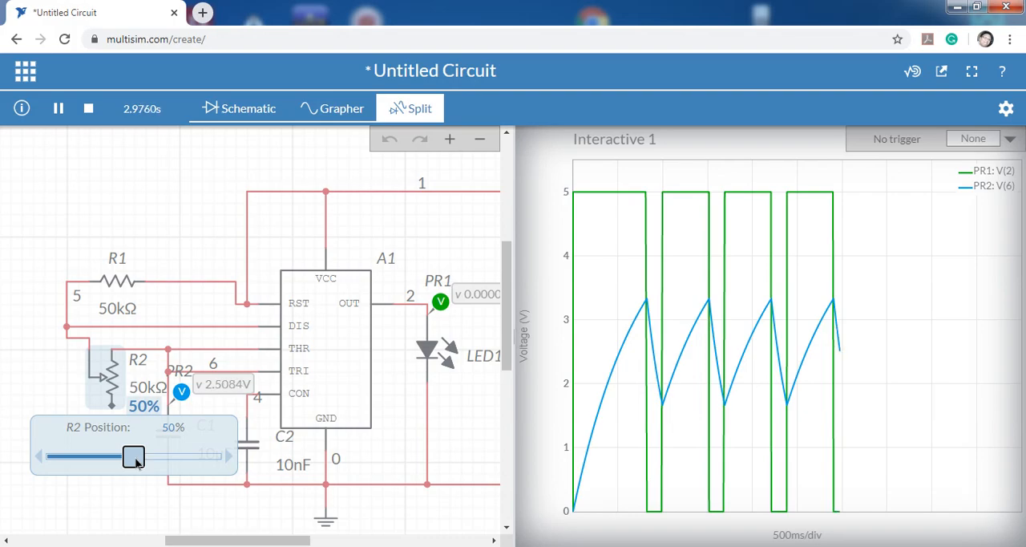
Vary R2's wiper position to 100% and down to 0% during the simulation, comparing the output and capacitor waveforms.
left_click_drag(134, 457, 209, 456)
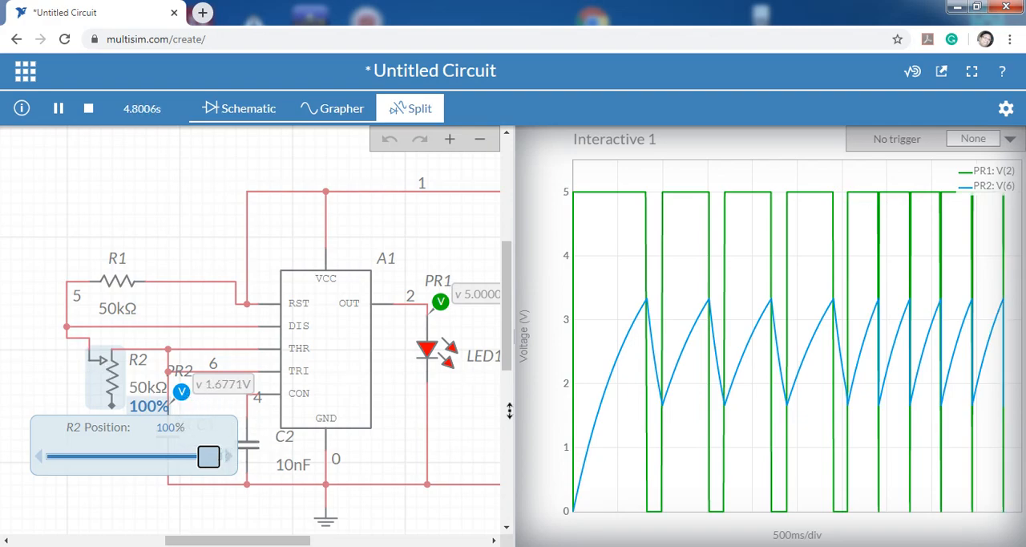
left_click_drag(217, 461, 5, 458)
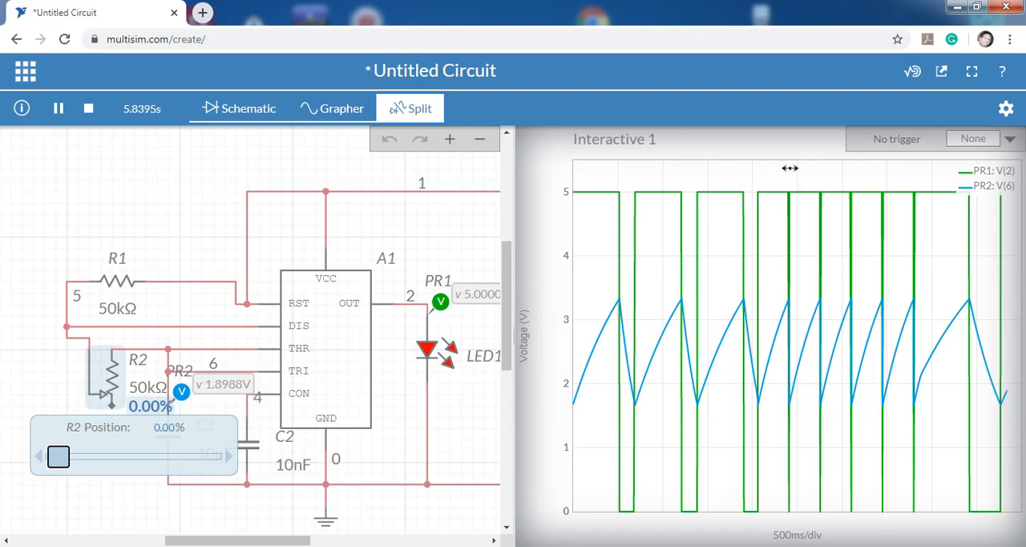
mouse_move(683, 193)
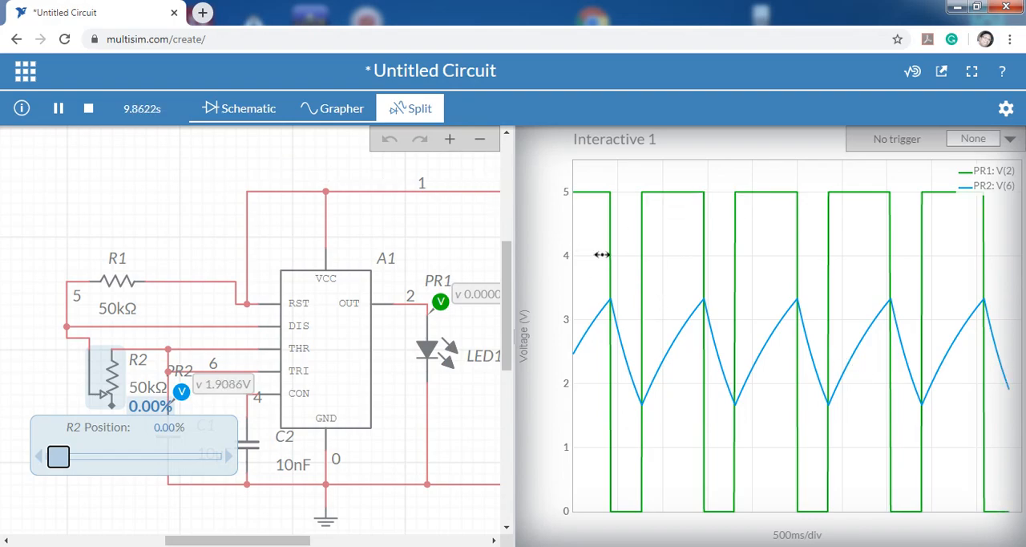
left_click(913, 546)
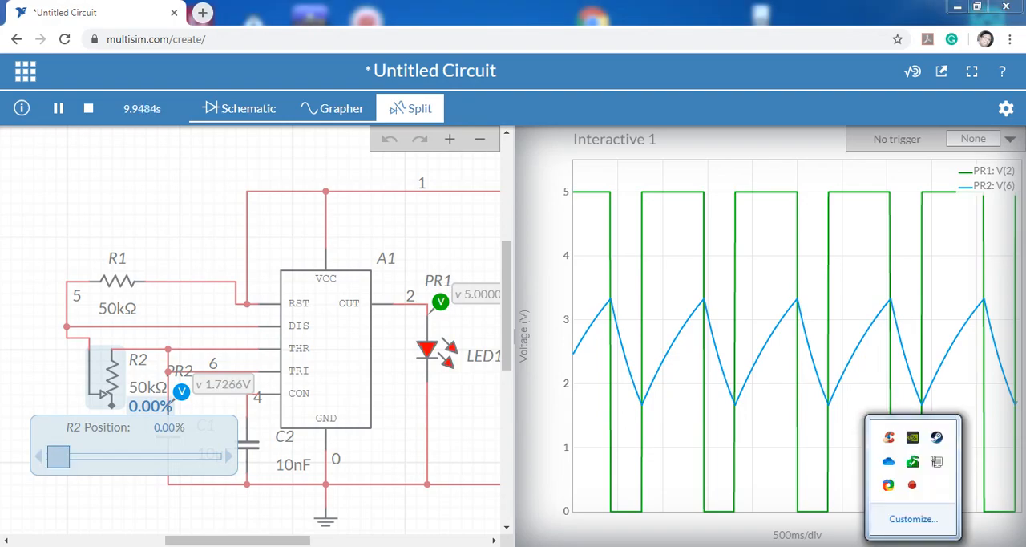